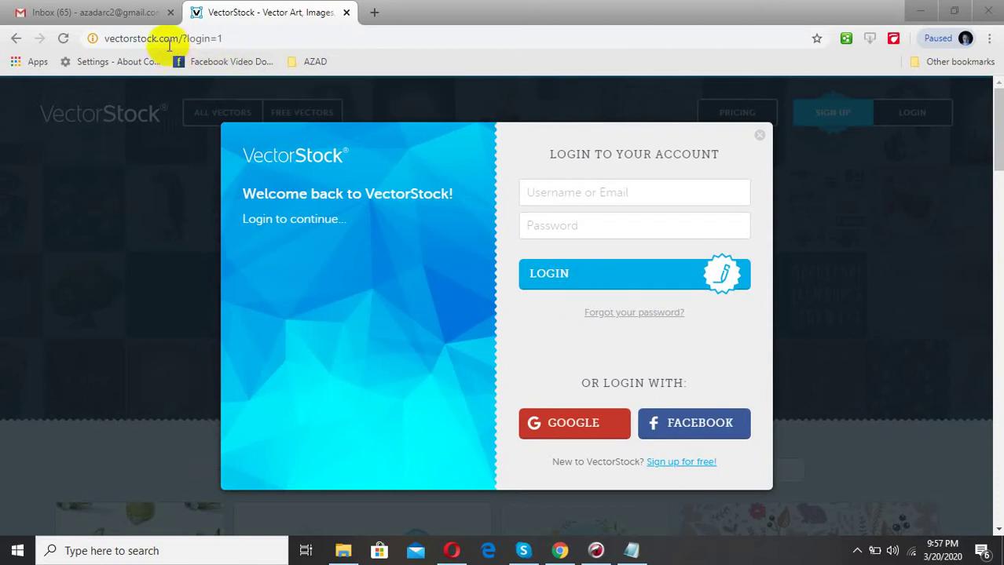
click(554, 276)
scroll(280, 354, down, 3)
scroll(123, 358, up, 1)
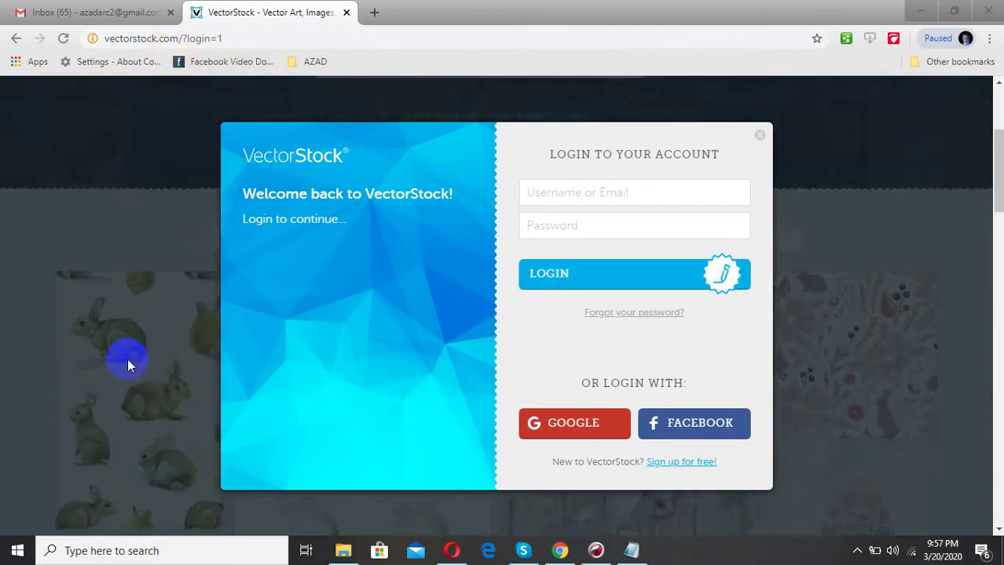
scroll(876, 374, down, 2)
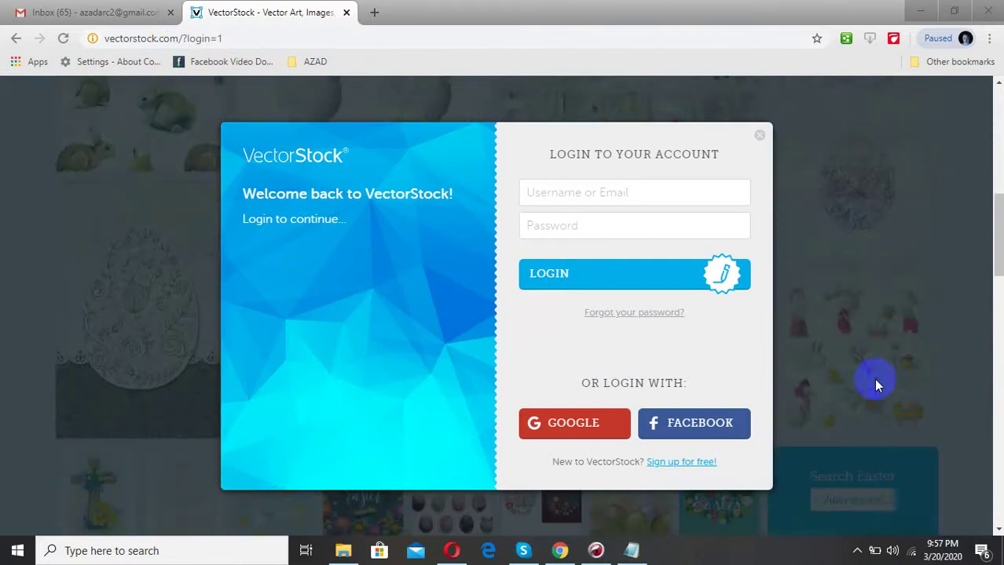
scroll(881, 363, up, 5)
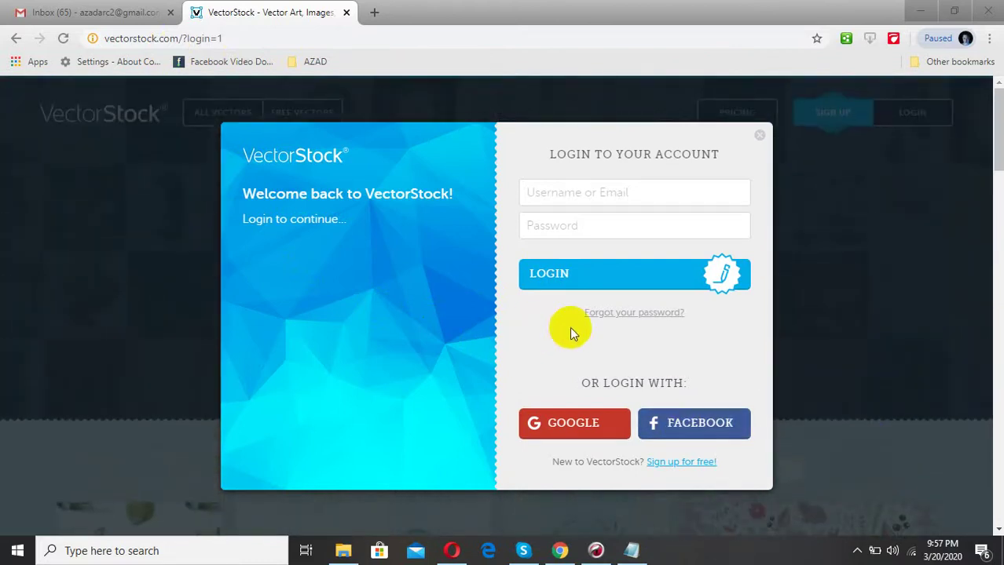
click(635, 285)
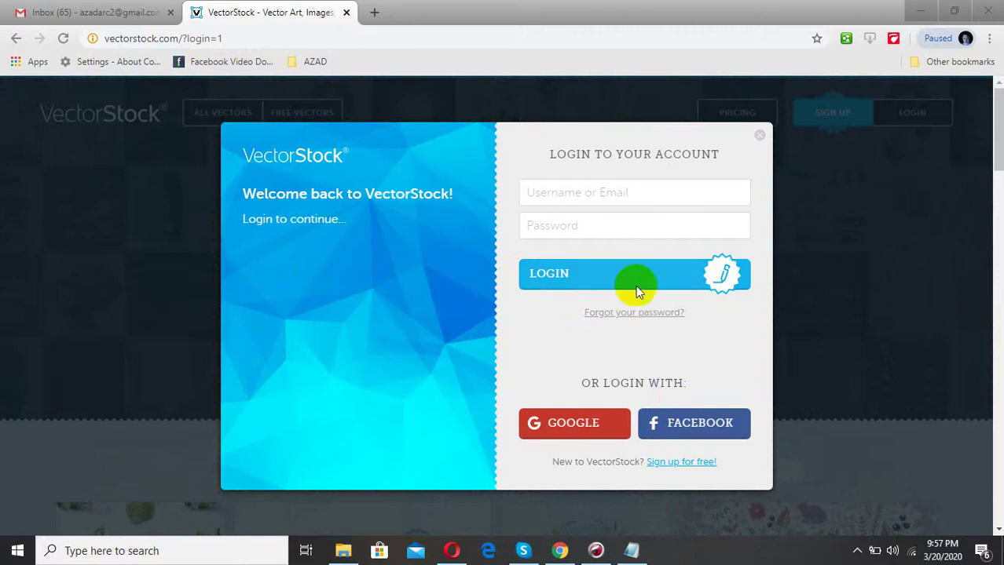
Start a free account sign-up by email address and enter the first name and surname.
click(692, 465)
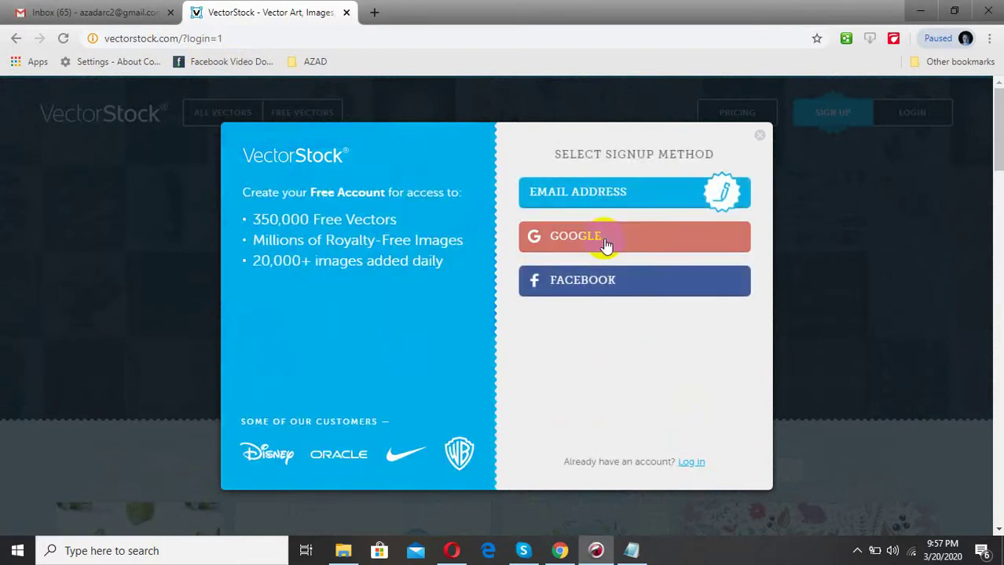
click(643, 201)
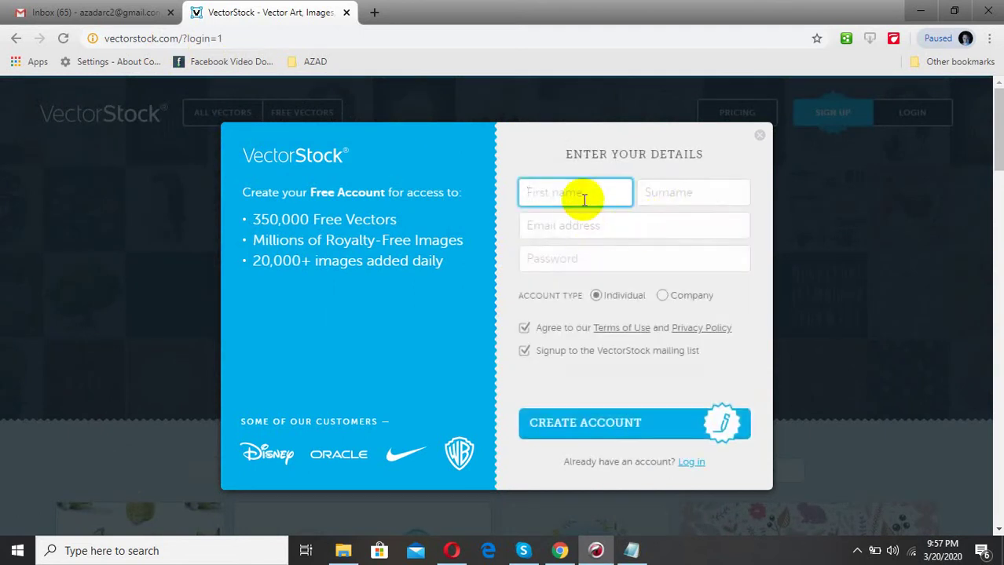
text(azad)
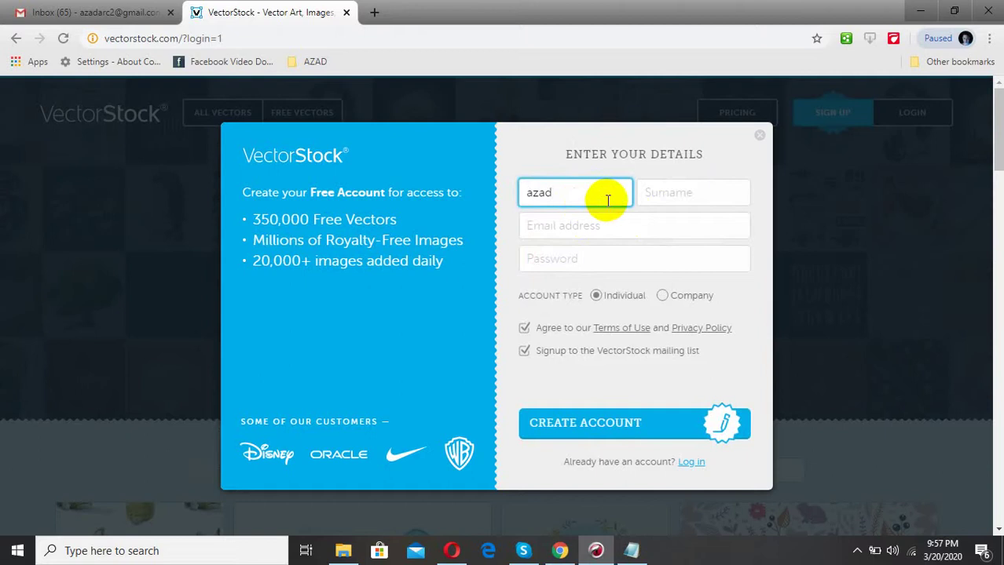
click(662, 196)
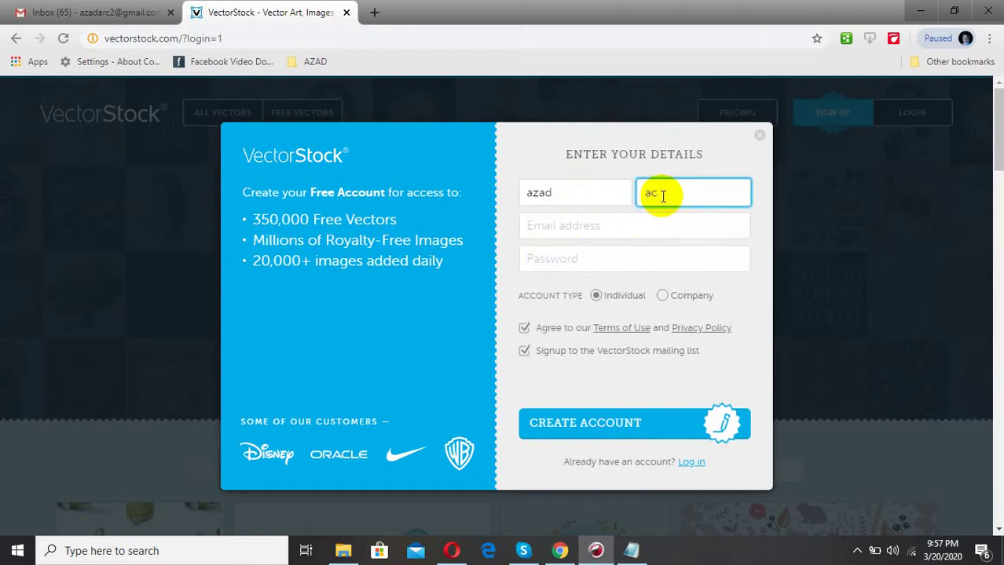
Fill in the sign-up e-mail address and account password, and create the individual account.
click(601, 236)
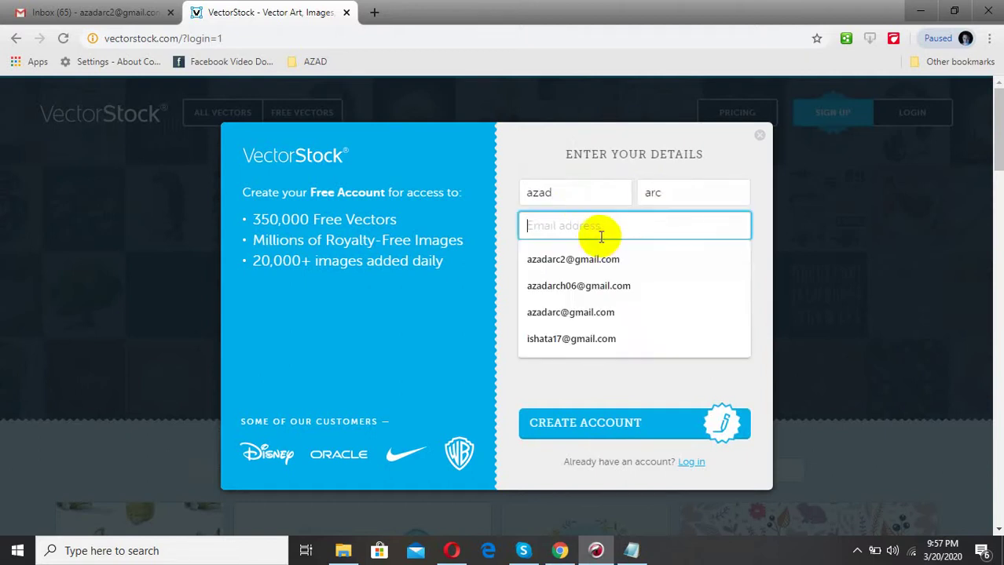
click(594, 258)
click(587, 262)
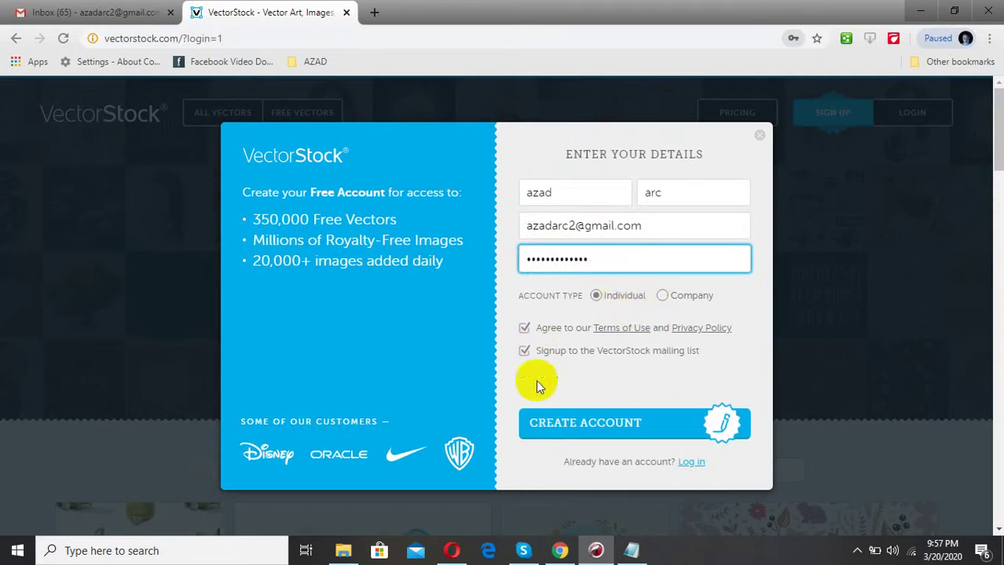
click(634, 428)
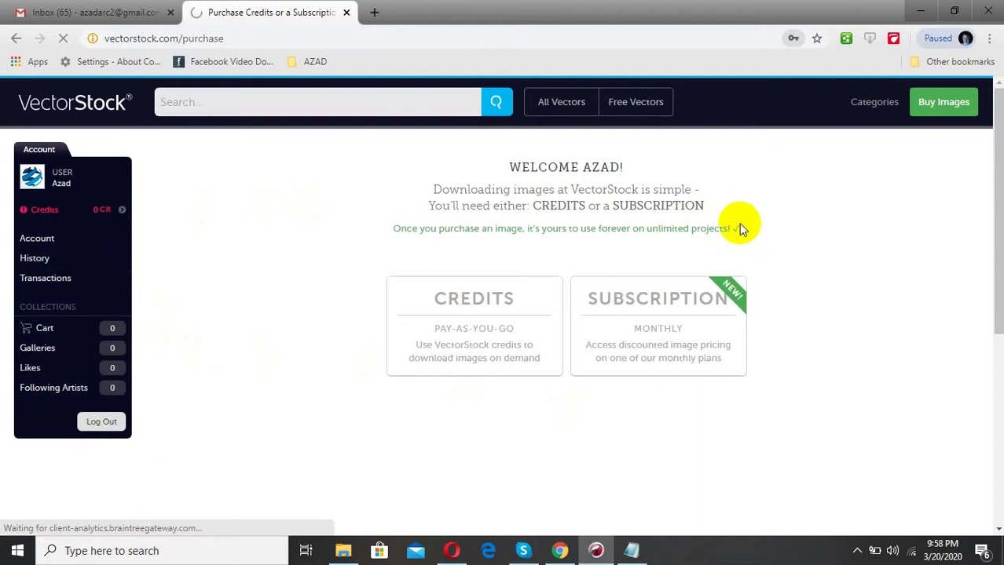
Save the new account's login credentials in the browser.
scroll(470, 312, down, 2)
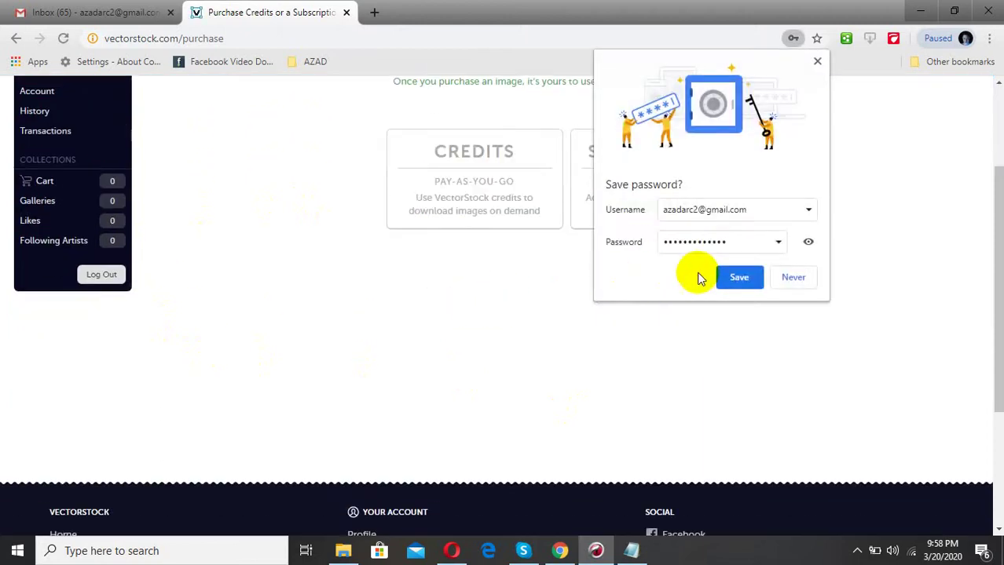
click(739, 277)
scroll(314, 330, up, 2)
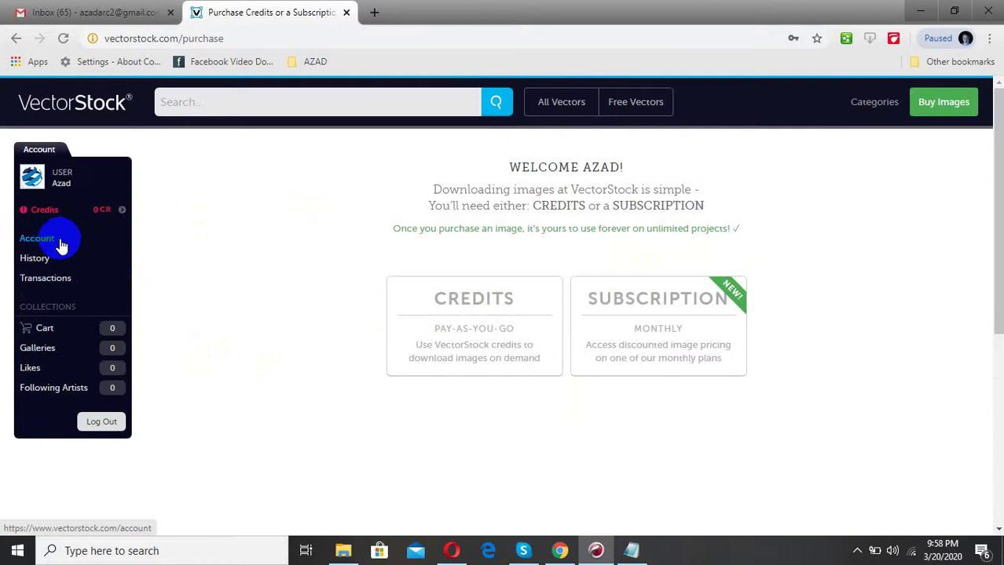
Open the account page and its profile editing form at the website entry.
click(62, 182)
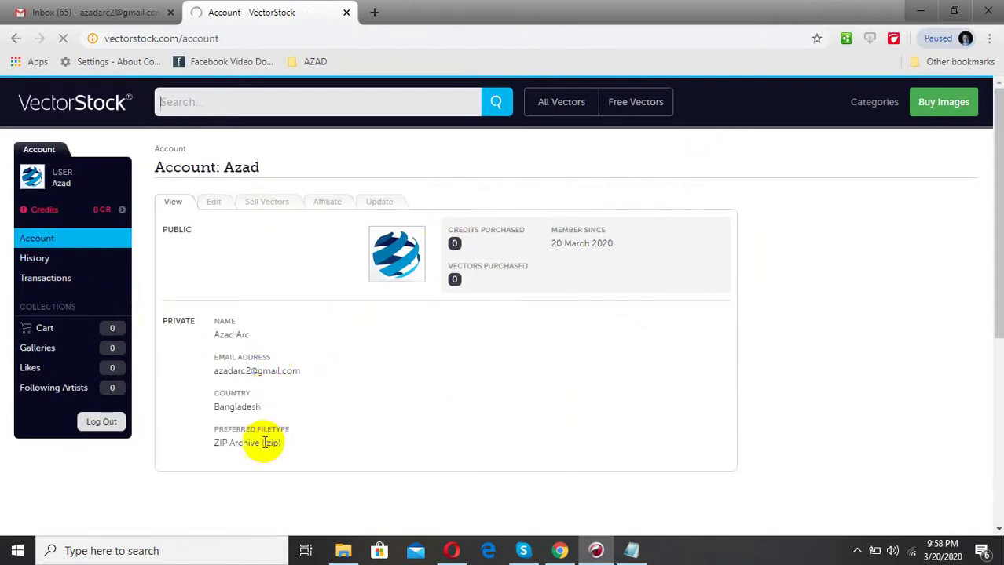
click(220, 203)
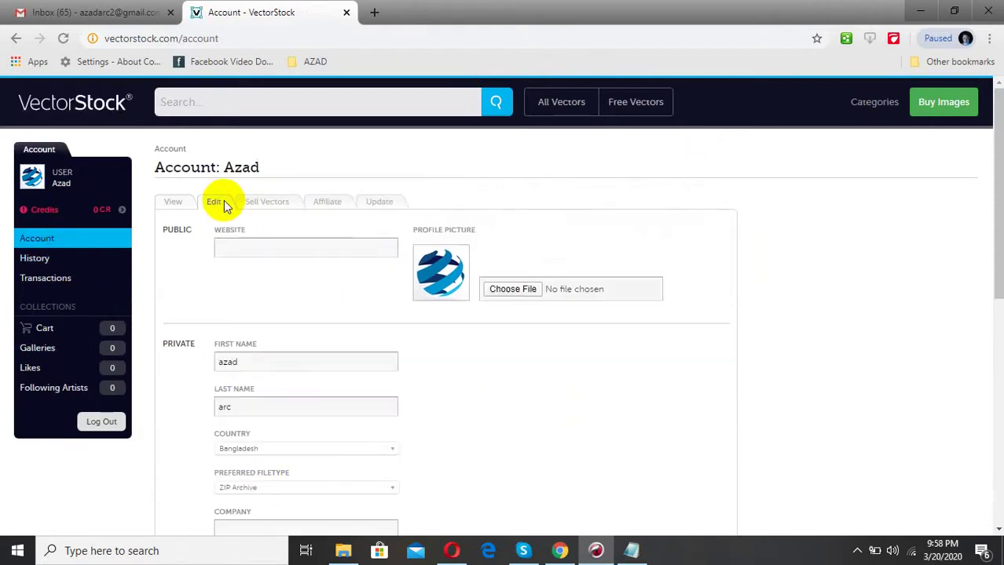
click(275, 245)
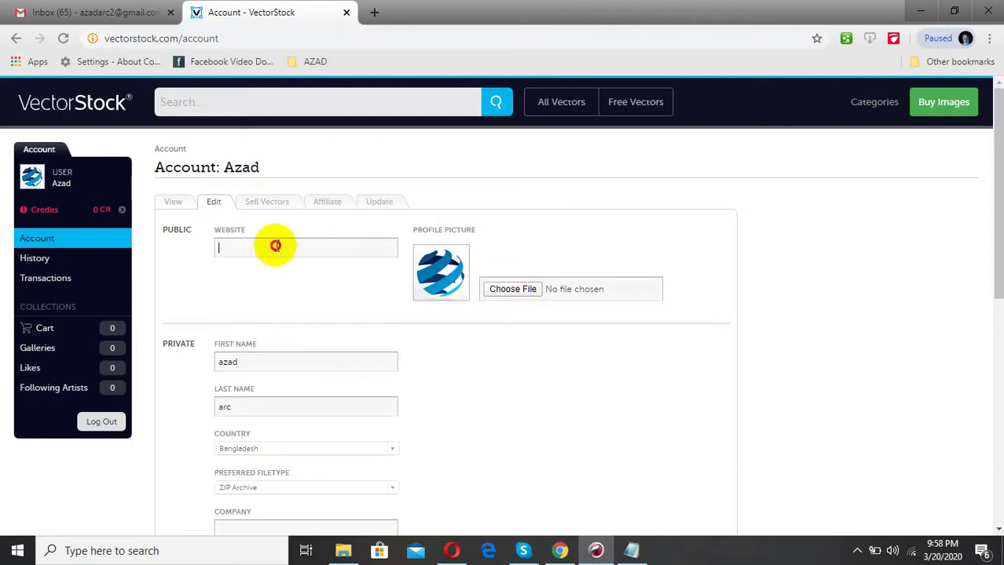
Examine the account's affiliate programme information and the download banners offered in the various sizes.
click(346, 203)
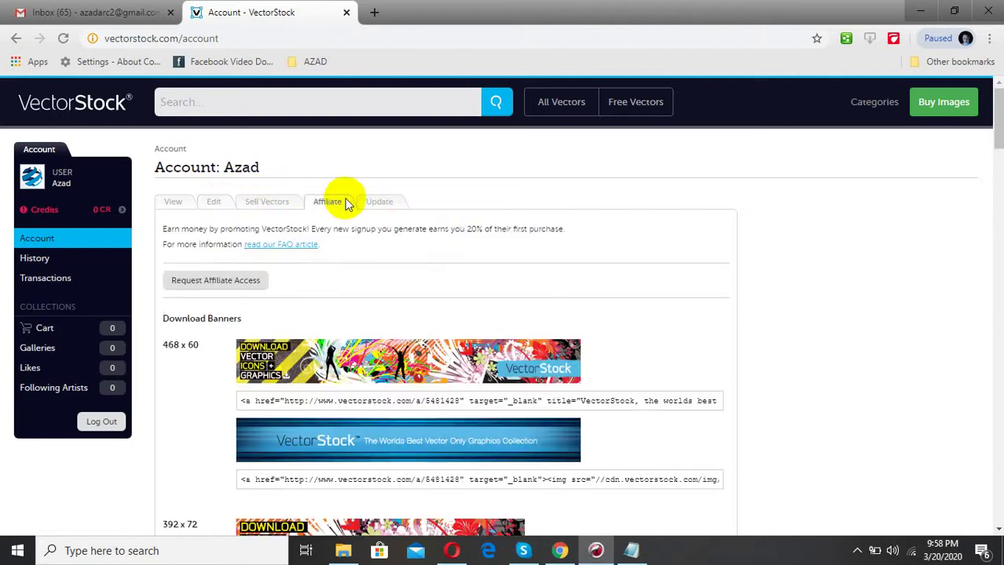
scroll(660, 393, down, 1)
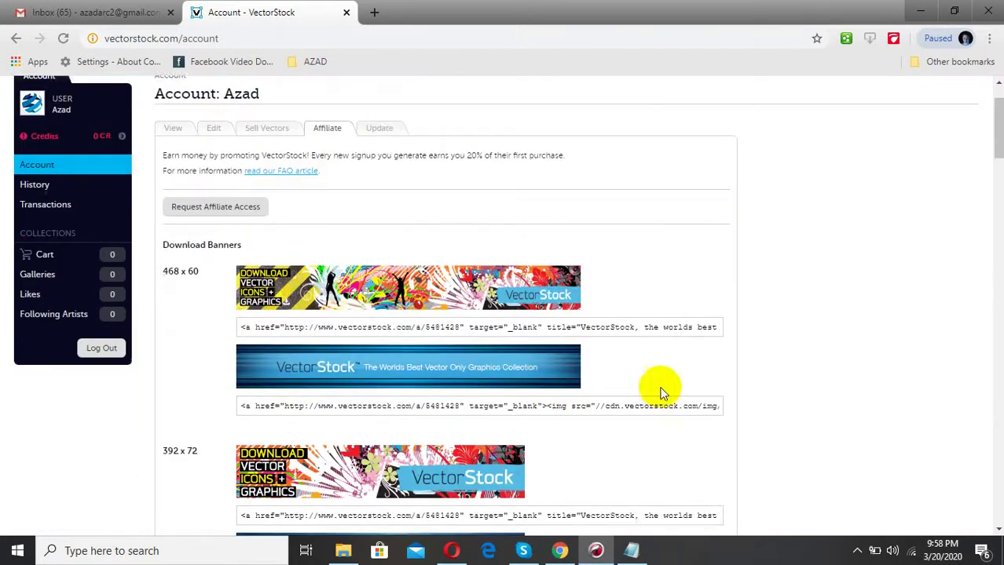
scroll(397, 345, down, 3)
scroll(396, 291, down, 5)
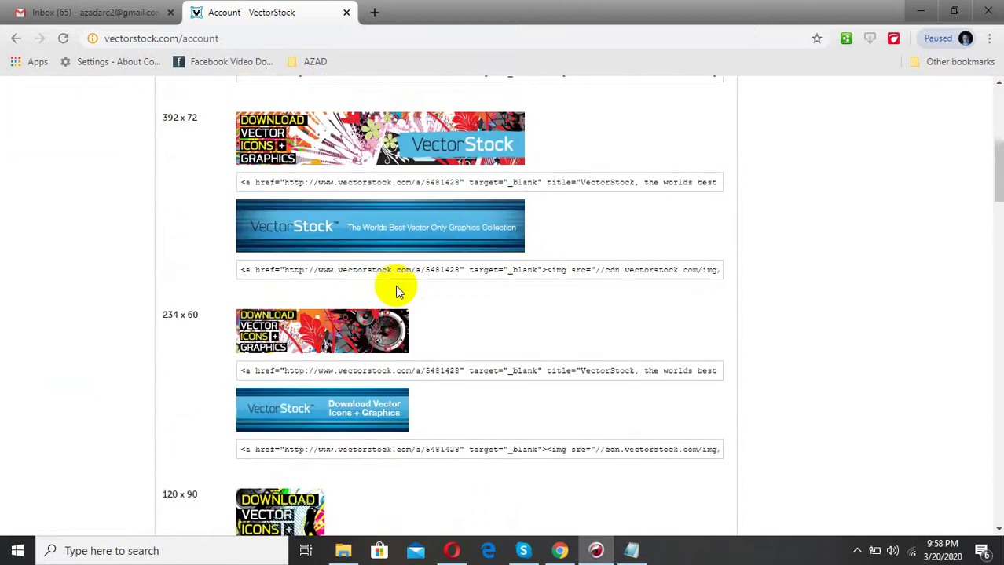
scroll(330, 361, down, 2)
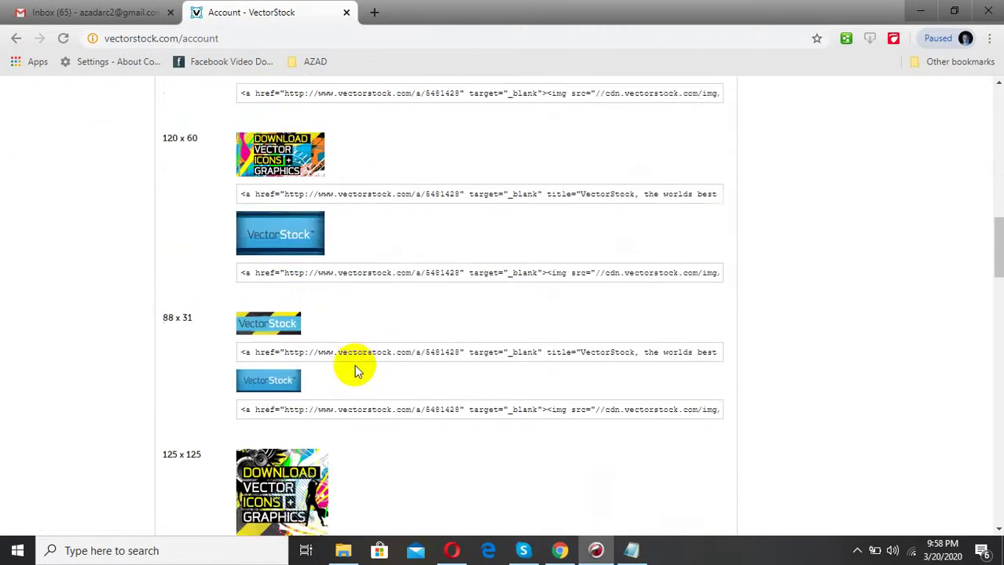
scroll(123, 204, up, 6)
scroll(123, 204, up, 8)
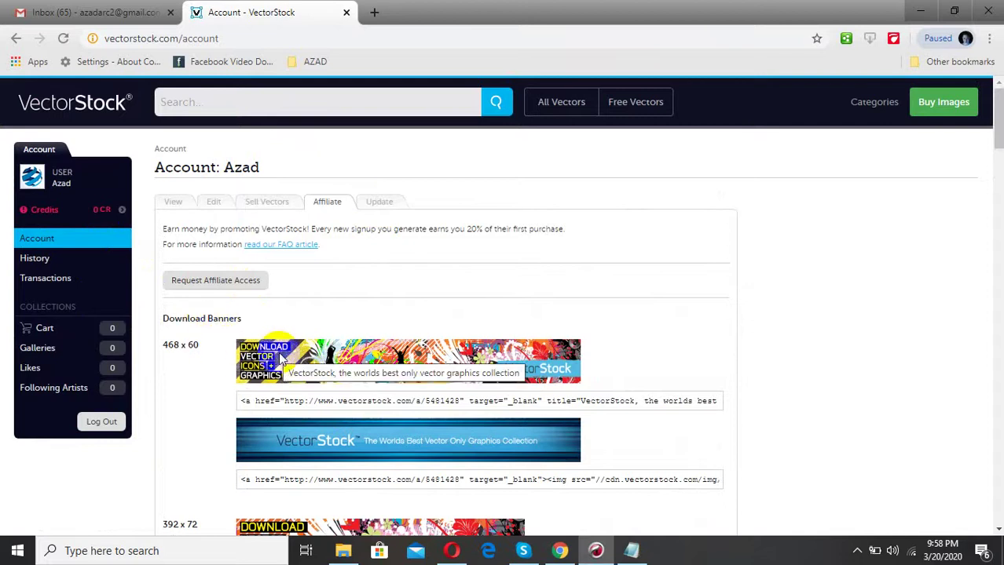
scroll(283, 357, down, 2)
scroll(341, 441, down, 2)
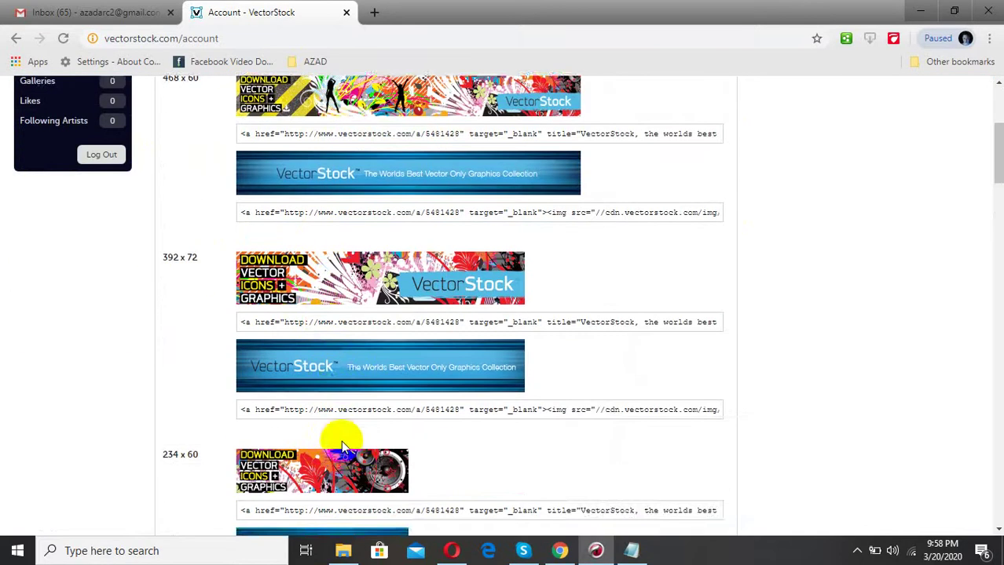
scroll(341, 441, down, 8)
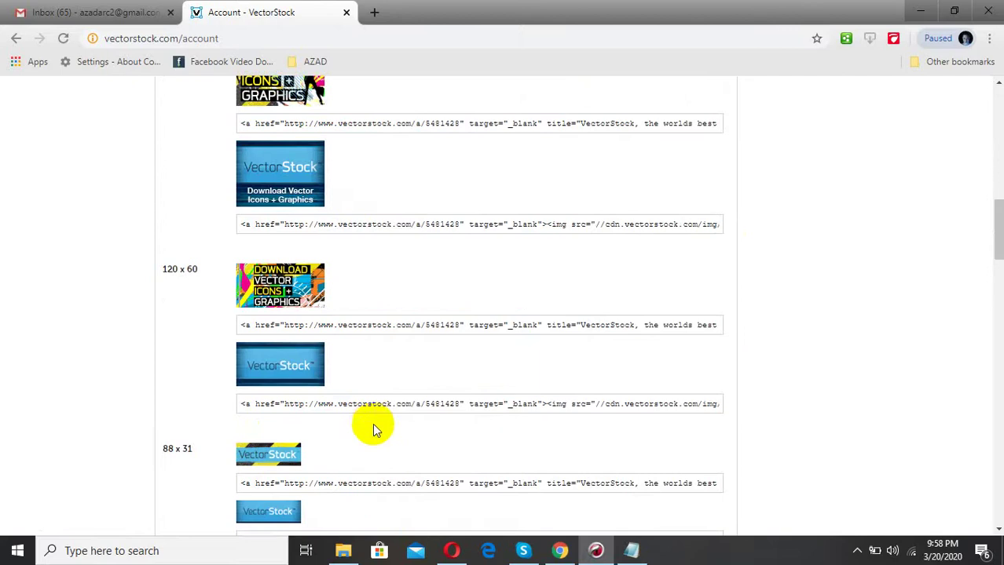
scroll(373, 429, down, 9)
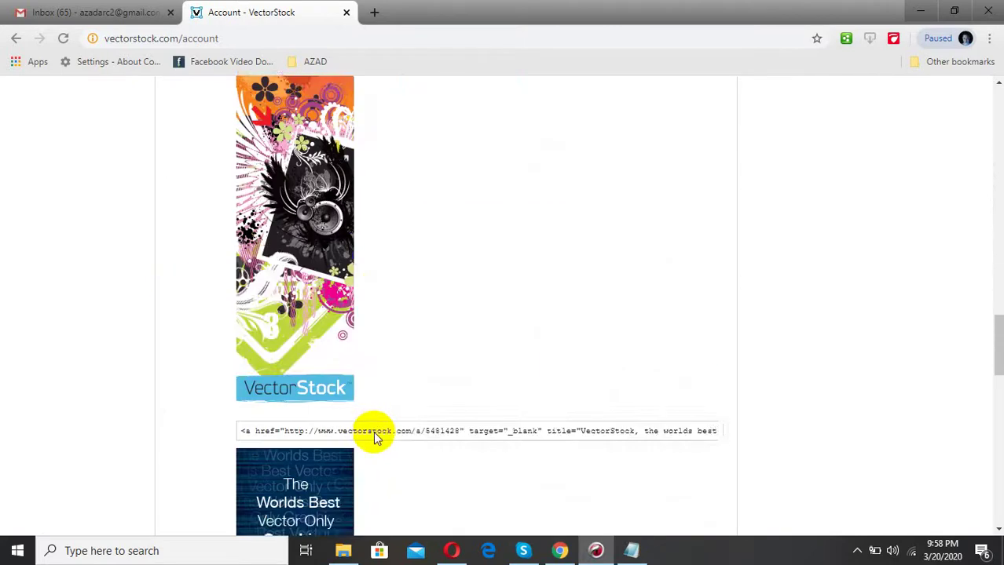
scroll(373, 431, down, 3)
scroll(94, 368, up, 12)
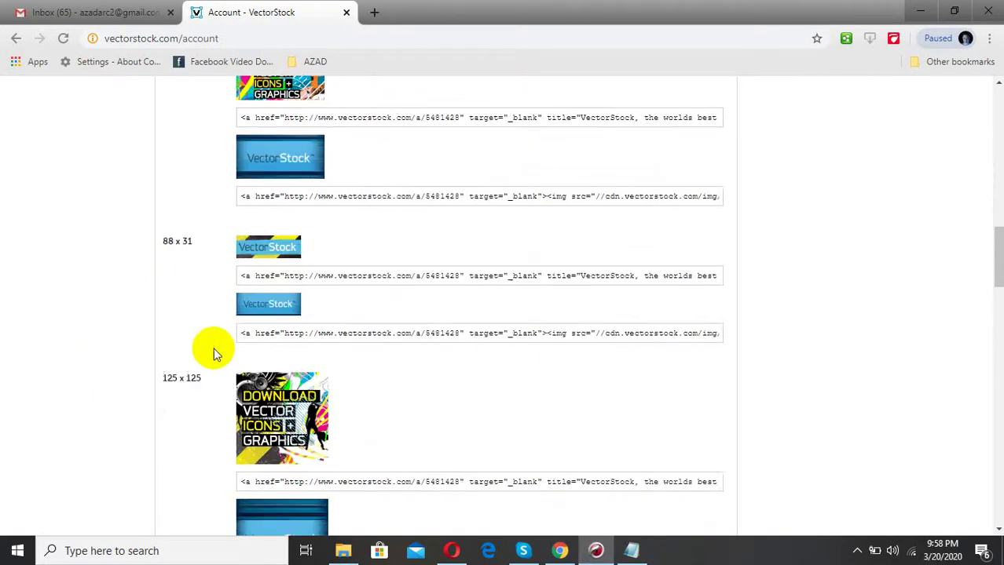
scroll(175, 344, up, 8)
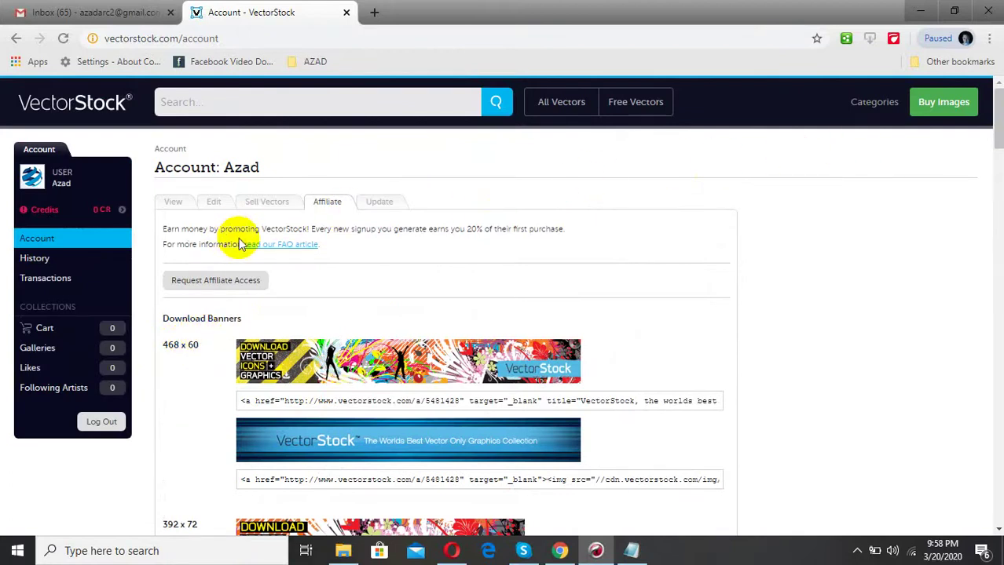
Check the account's update options and return to the profile overview.
click(380, 205)
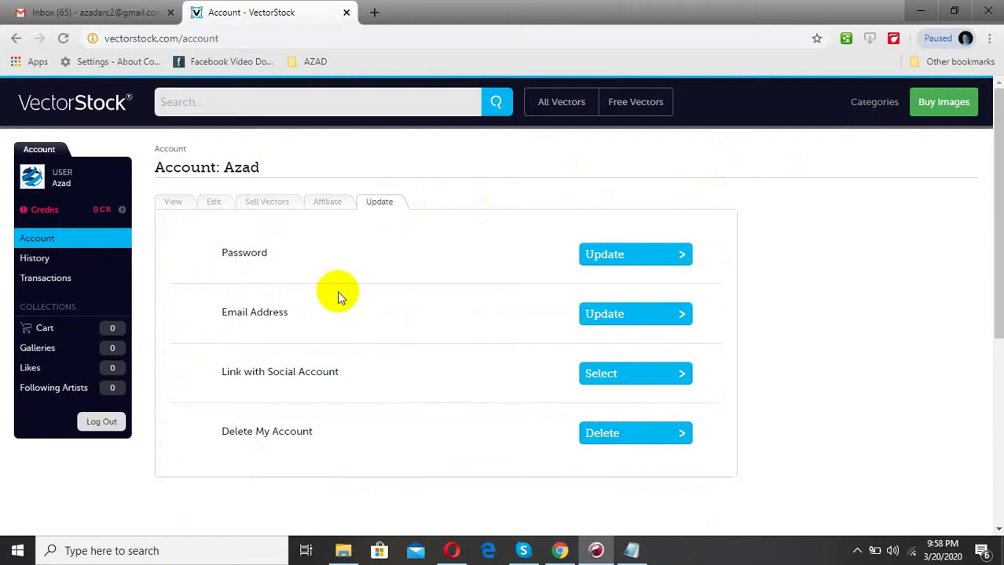
click(176, 203)
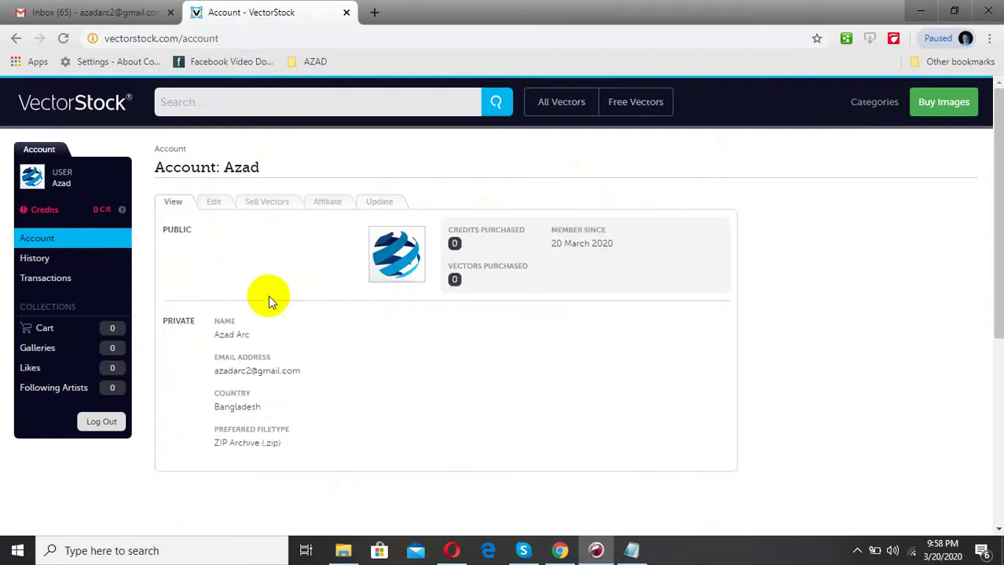
scroll(329, 315, down, 2)
Check the Updates category of the Gmail inbox for new mail and return to the VectorStock account page.
click(141, 13)
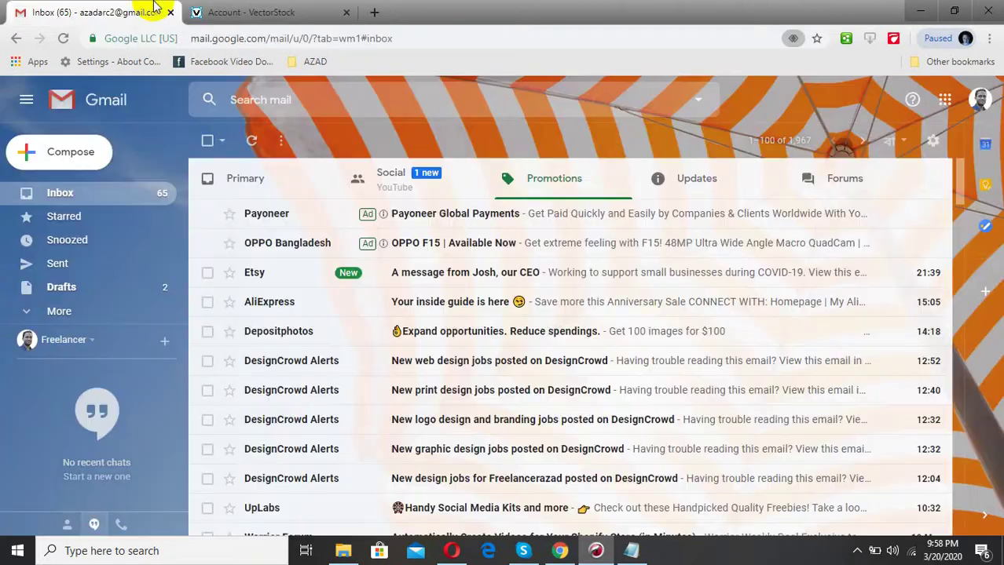
click(271, 13)
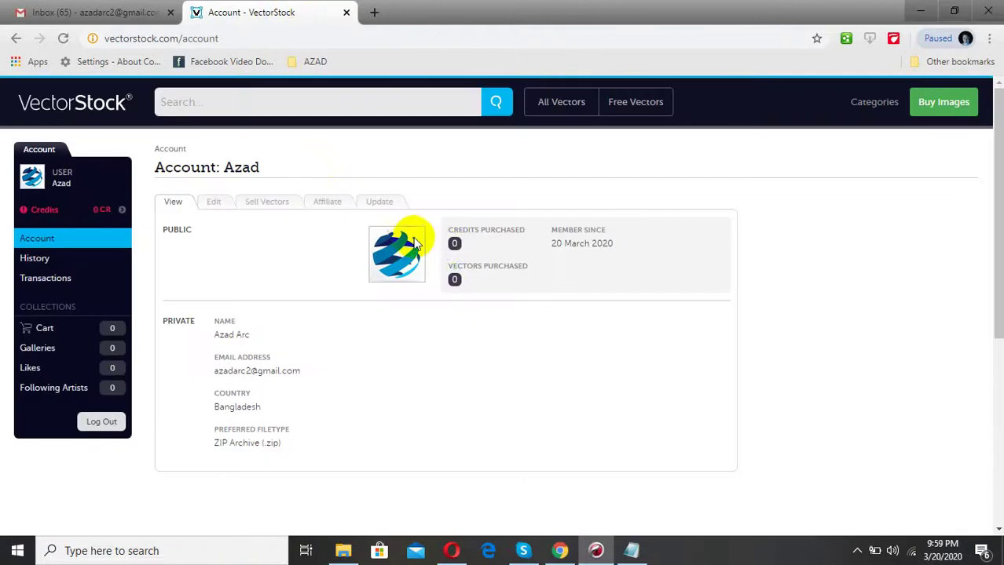
click(136, 10)
click(714, 194)
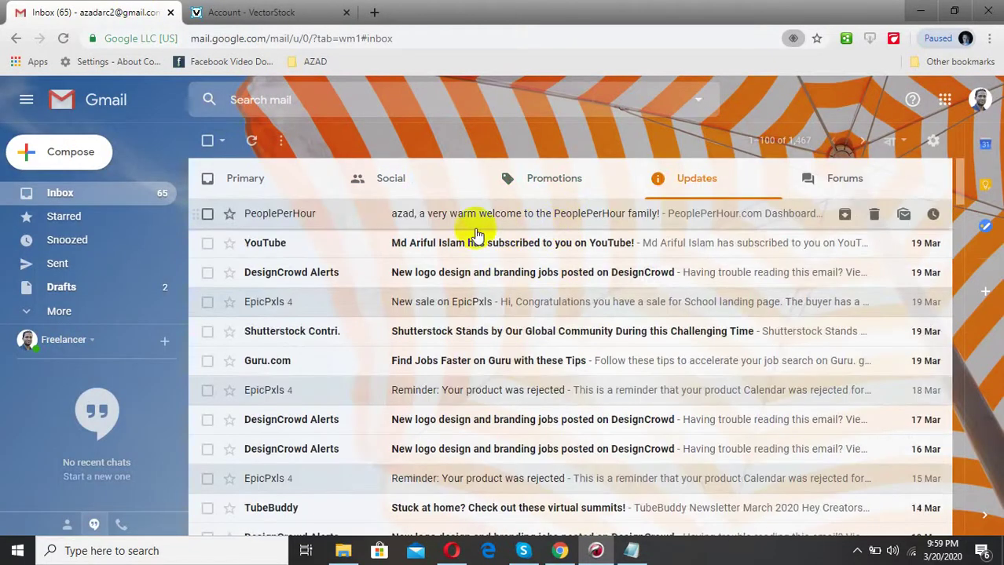
click(276, 12)
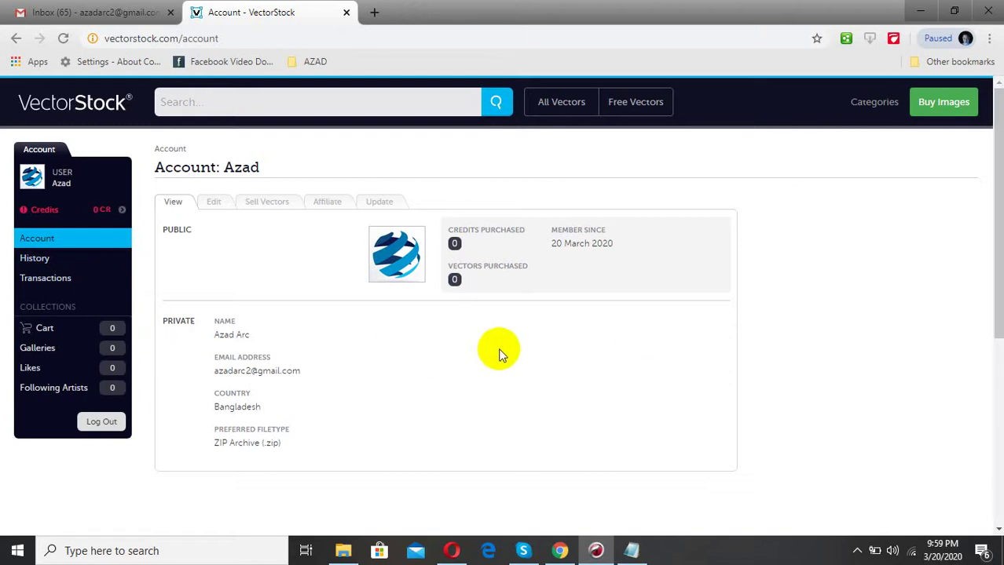
Switch to the other Chrome window and look over the artist account's pending vectors and account sidebar.
click(557, 550)
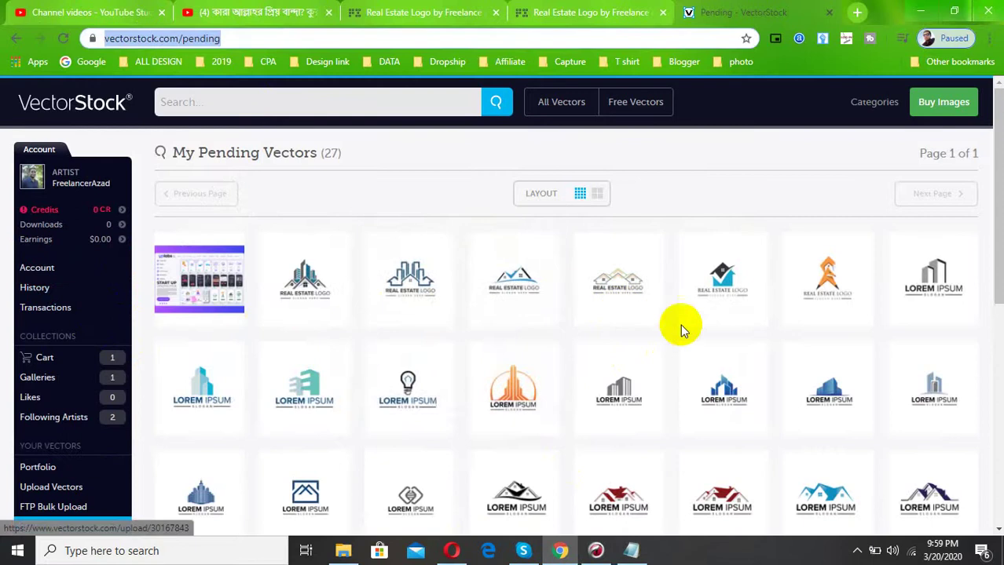
scroll(568, 430, down, 3)
scroll(352, 351, up, 3)
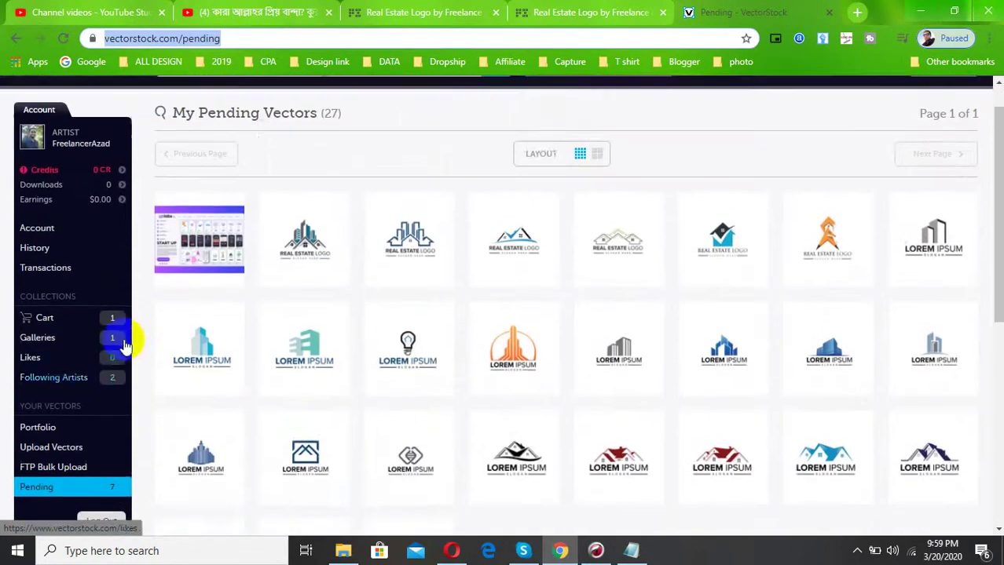
mouse_move(195, 256)
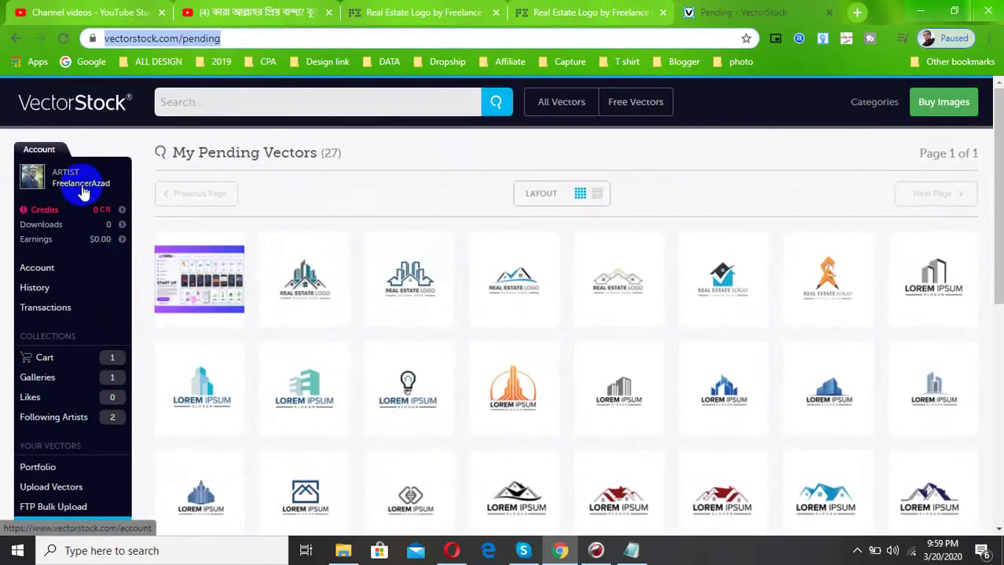
Open the artist account page in a separate tab and review its public and private profile details.
middle_click(84, 189)
click(746, 9)
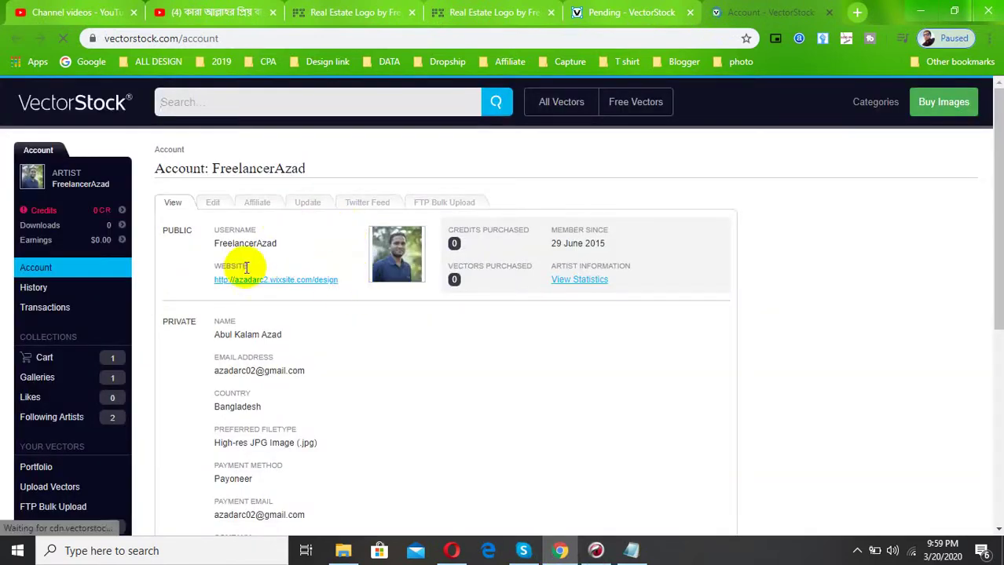
scroll(200, 271, down, 2)
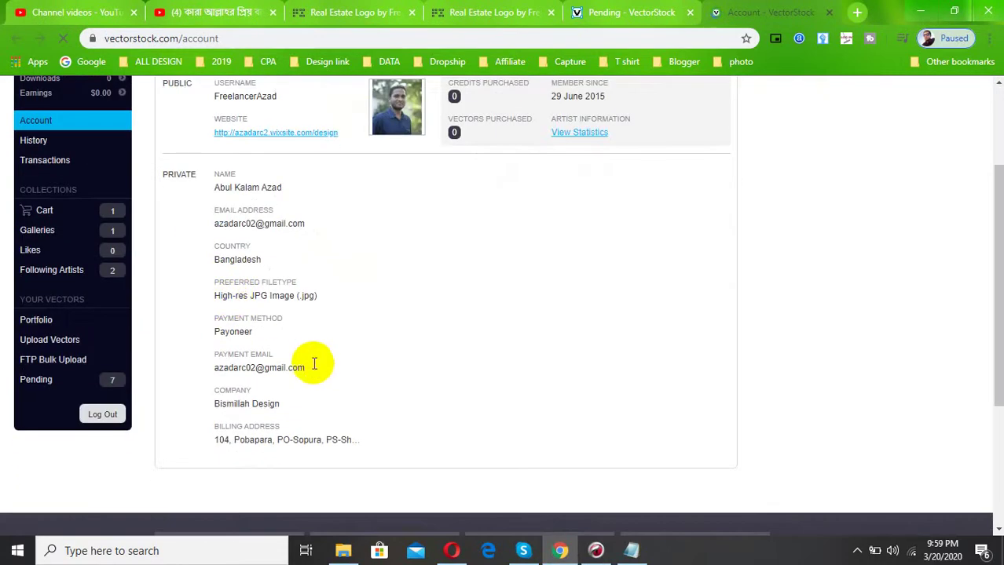
Open the artist's portfolio and look over its total vector count and the published logo designs.
click(38, 322)
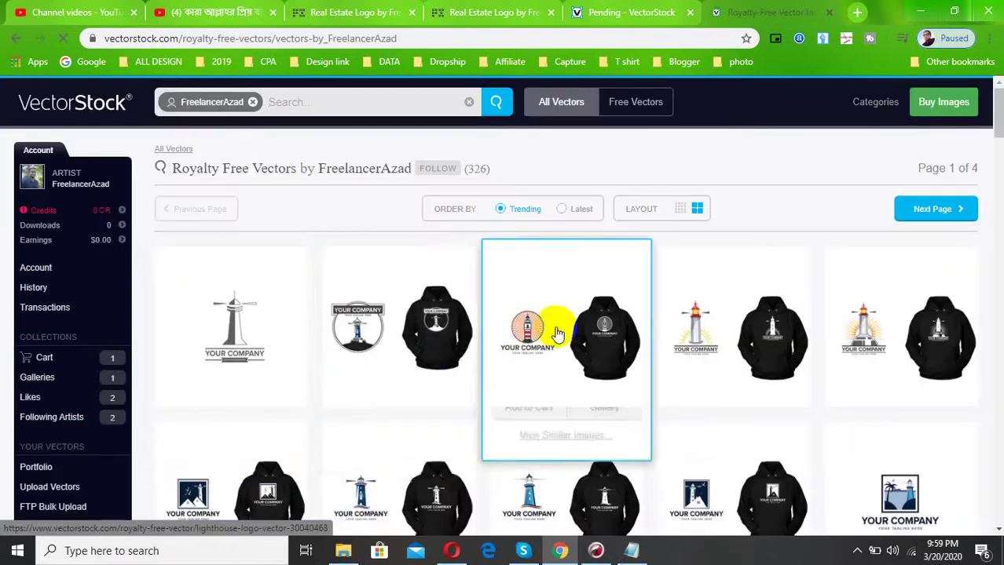
drag(493, 176, 471, 177)
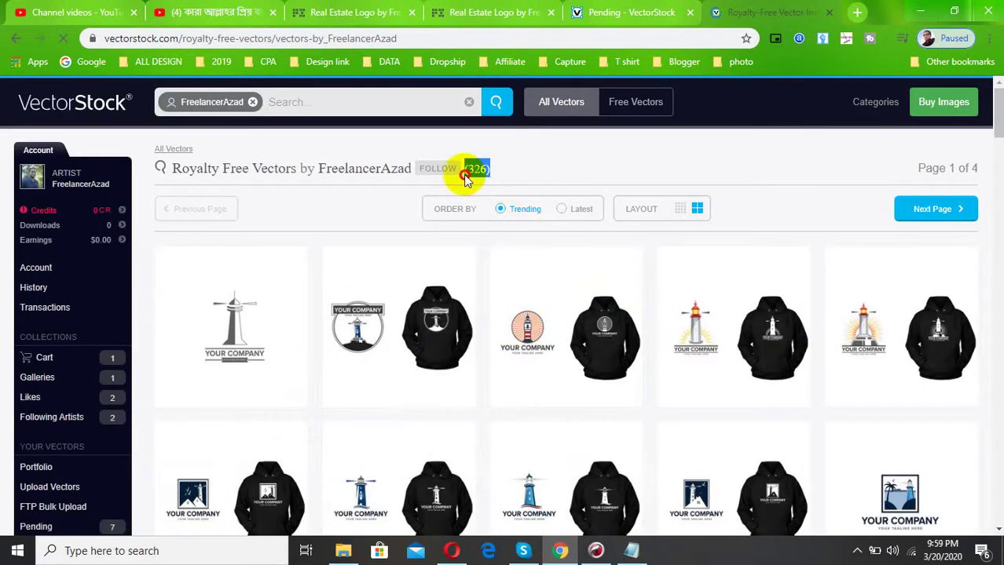
scroll(372, 382, down, 8)
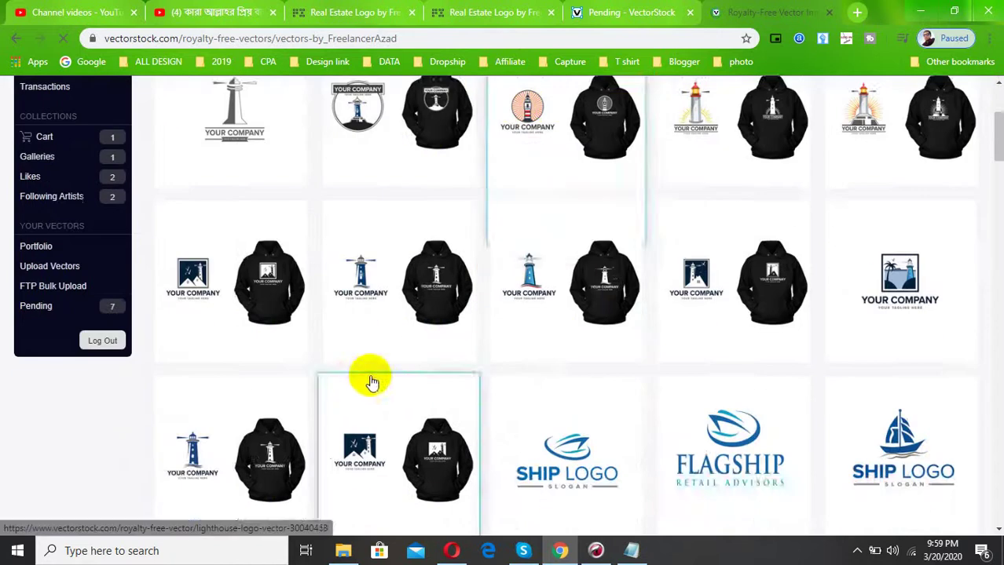
scroll(864, 342, down, 5)
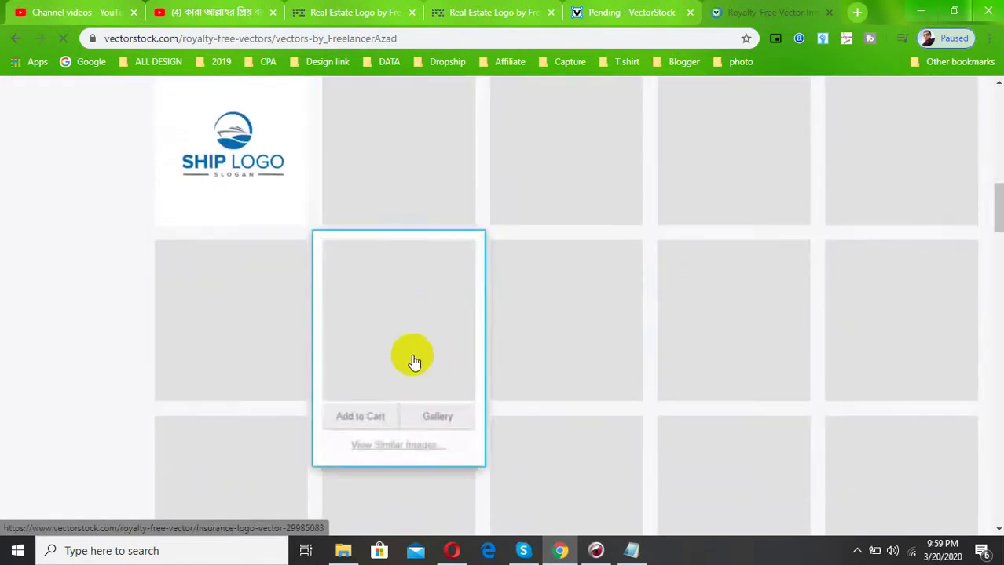
Open the Insurance-logo vector, compare its Standard and Expanded licences, and download the image under the Standard licence.
click(539, 235)
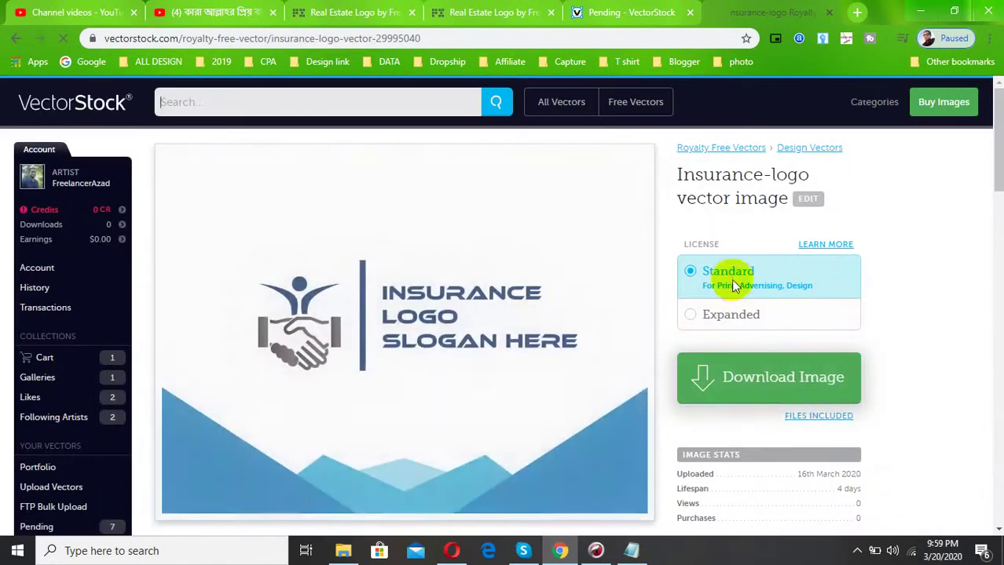
scroll(754, 345, down, 2)
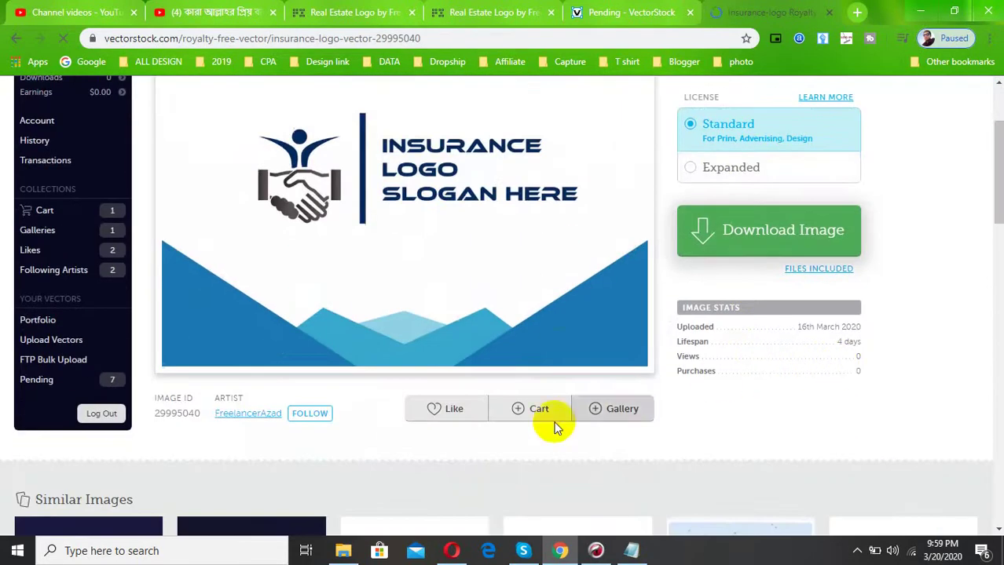
scroll(786, 283, up, 1)
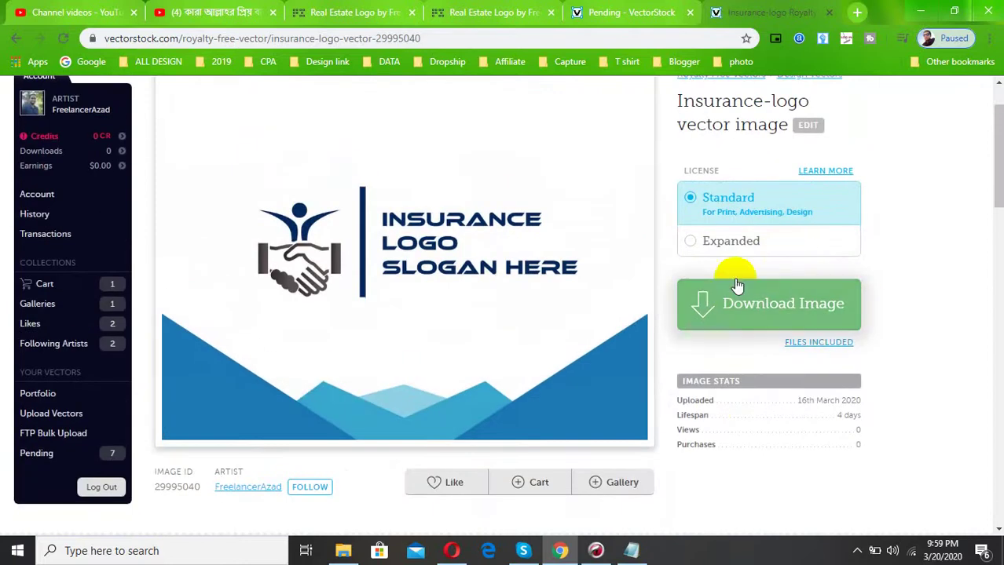
click(694, 250)
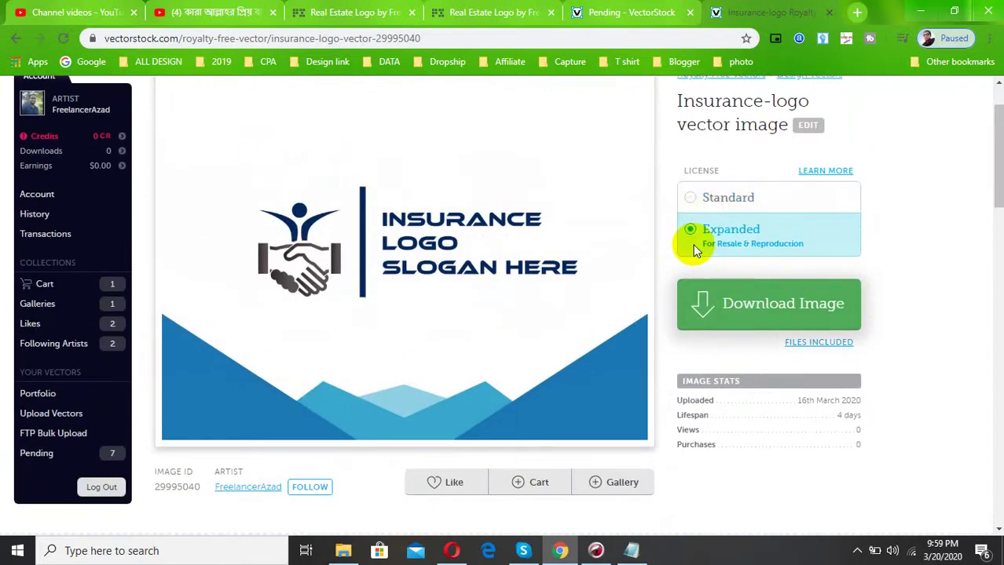
click(690, 208)
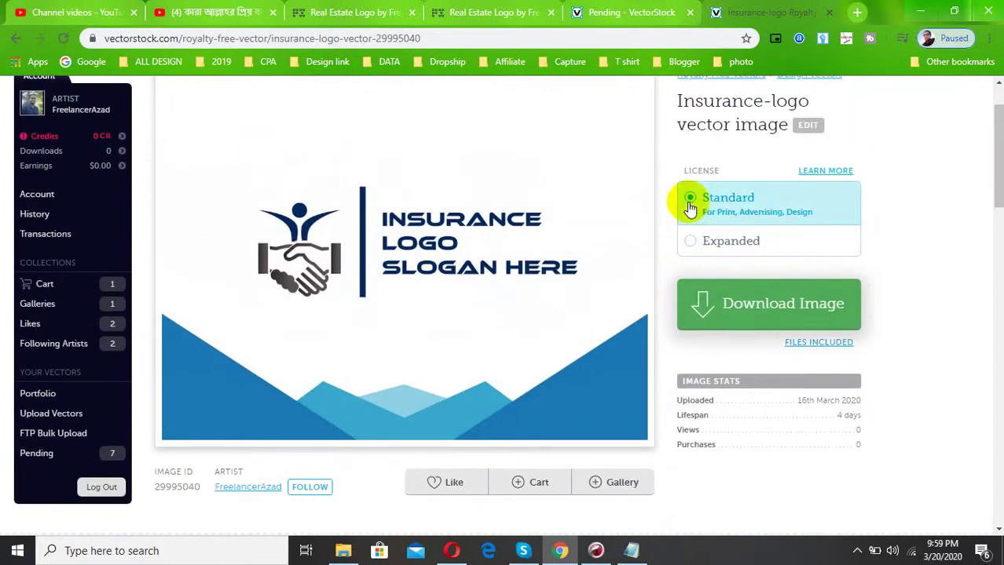
click(701, 305)
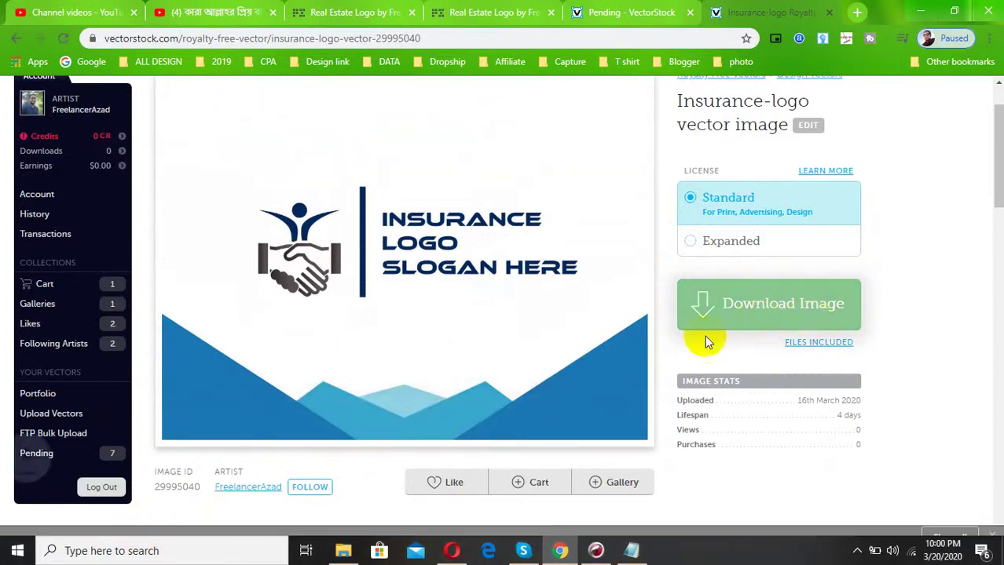
Open the Alarm Security image from the similar images and examine its licence, purchase and JPG preview options.
scroll(706, 341, down, 2)
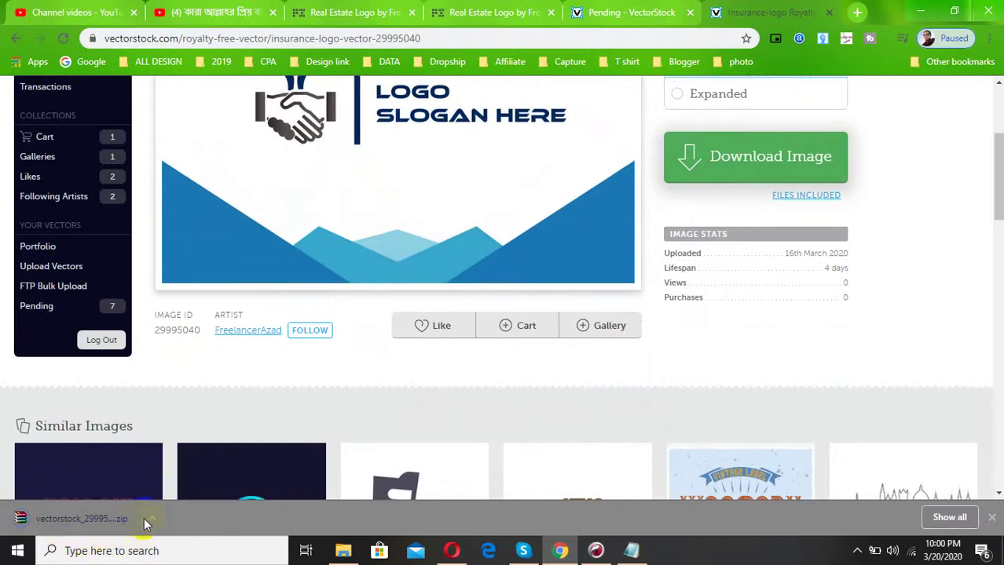
scroll(407, 406, down, 3)
scroll(432, 392, down, 1)
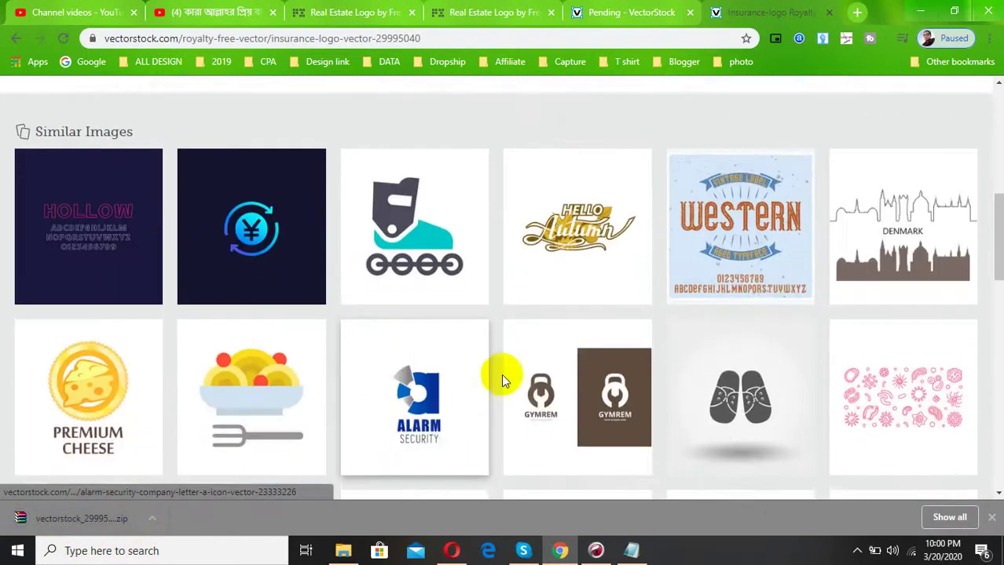
scroll(447, 416, down, 2)
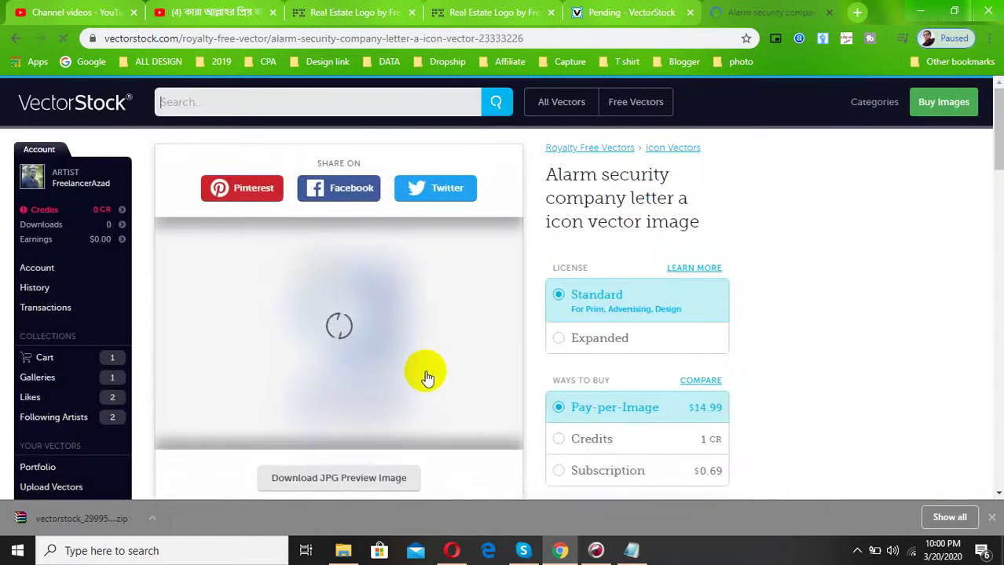
scroll(471, 369, down, 3)
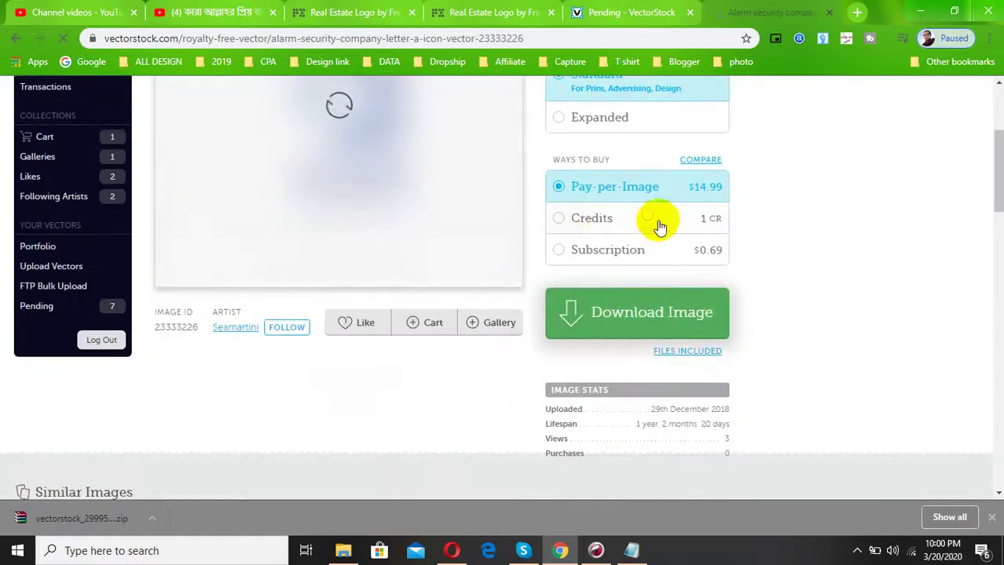
scroll(656, 224, up, 1)
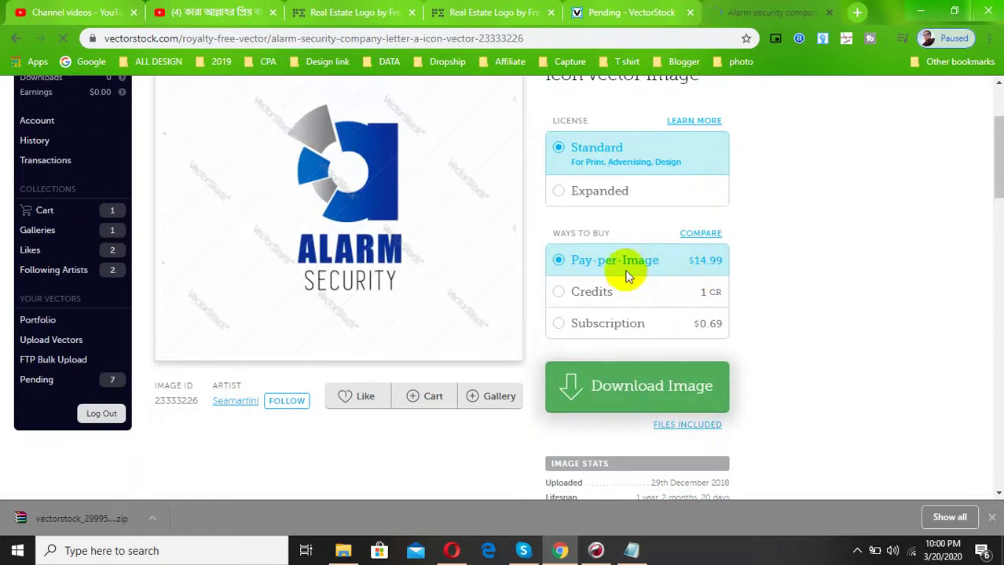
mouse_move(395, 363)
scroll(395, 363, up, 2)
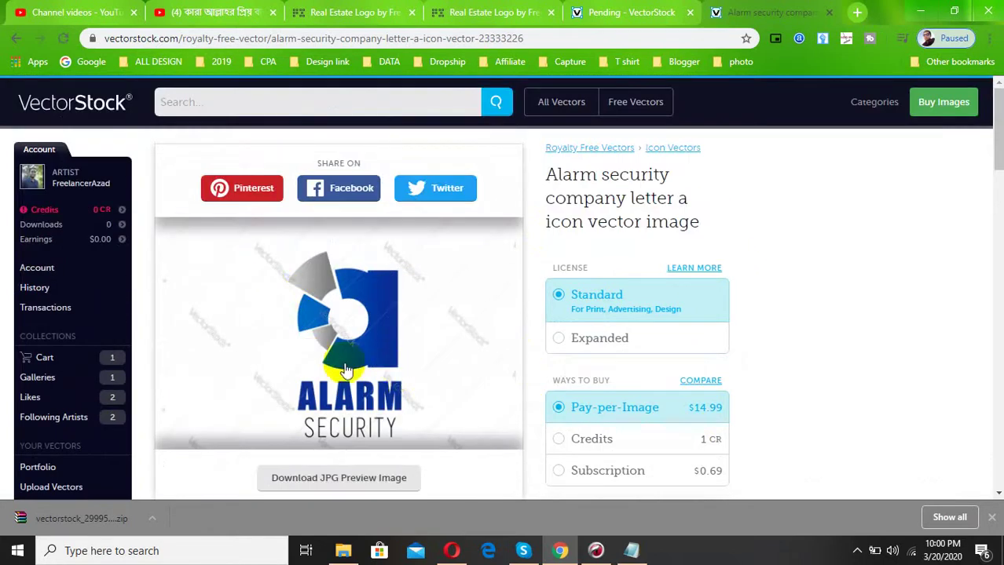
scroll(348, 261, down, 1)
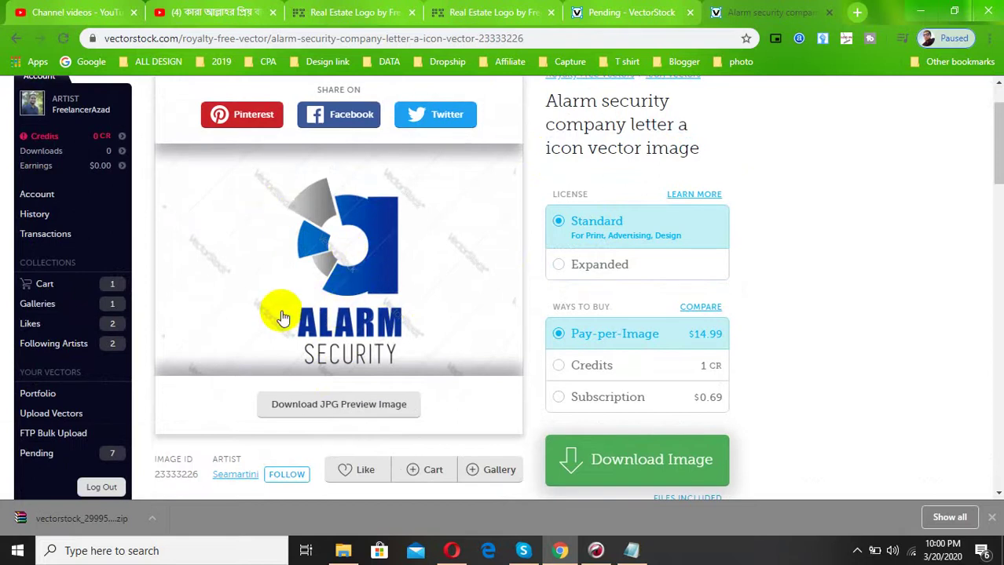
scroll(377, 345, down, 1)
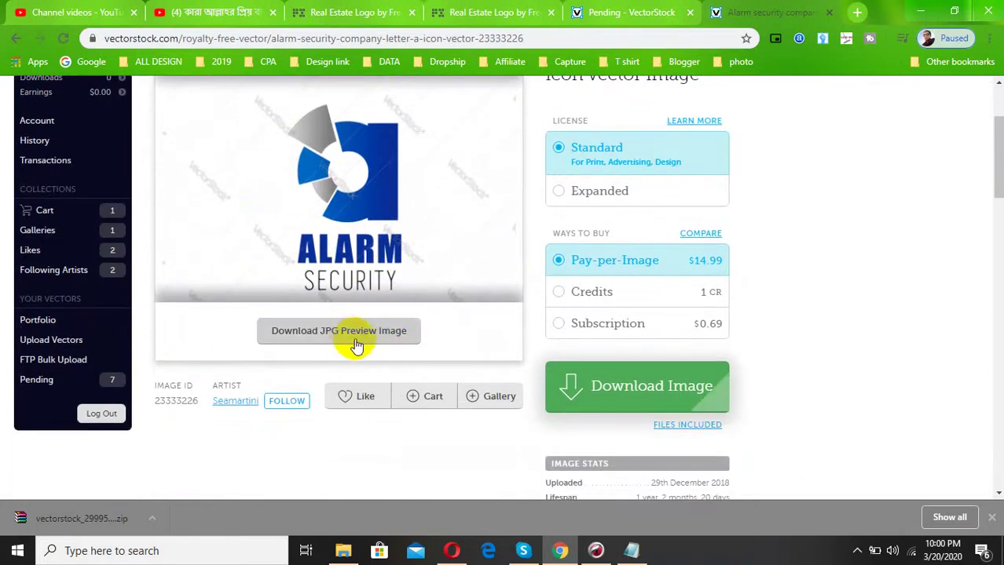
Open the home security system isometric flowchart from the similar images and check its purchase options and image stats.
scroll(343, 341, down, 3)
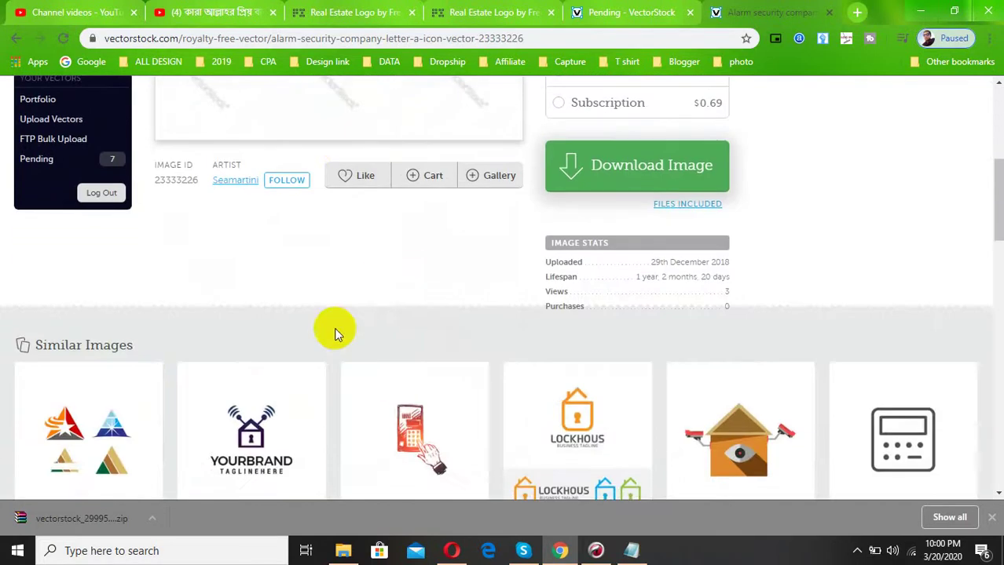
scroll(334, 327, down, 2)
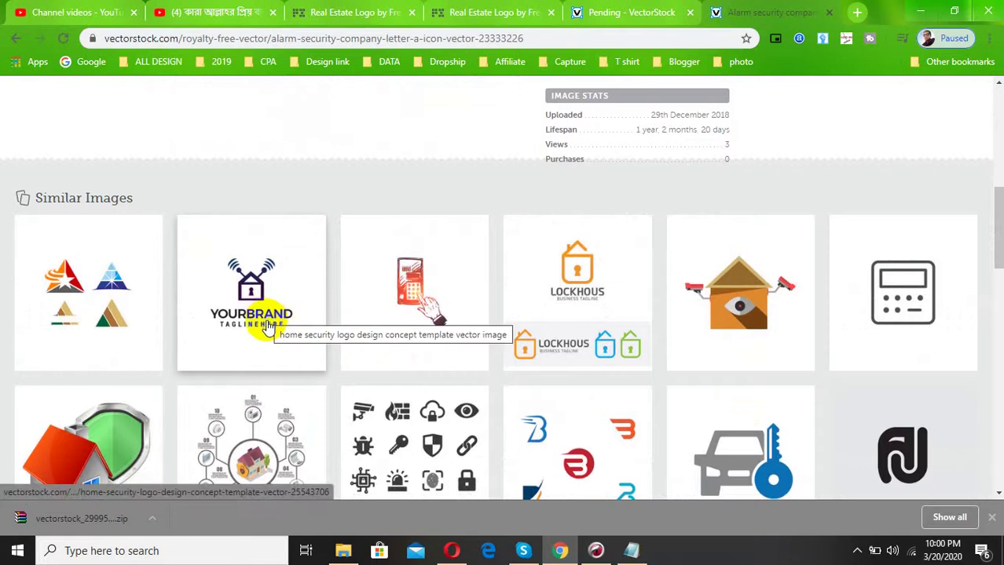
scroll(359, 425, down, 3)
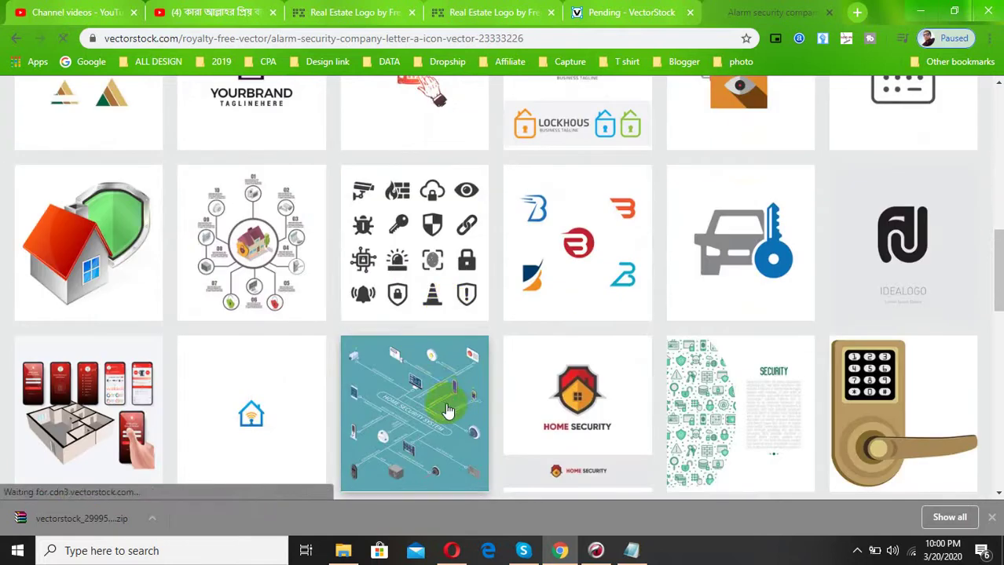
click(400, 338)
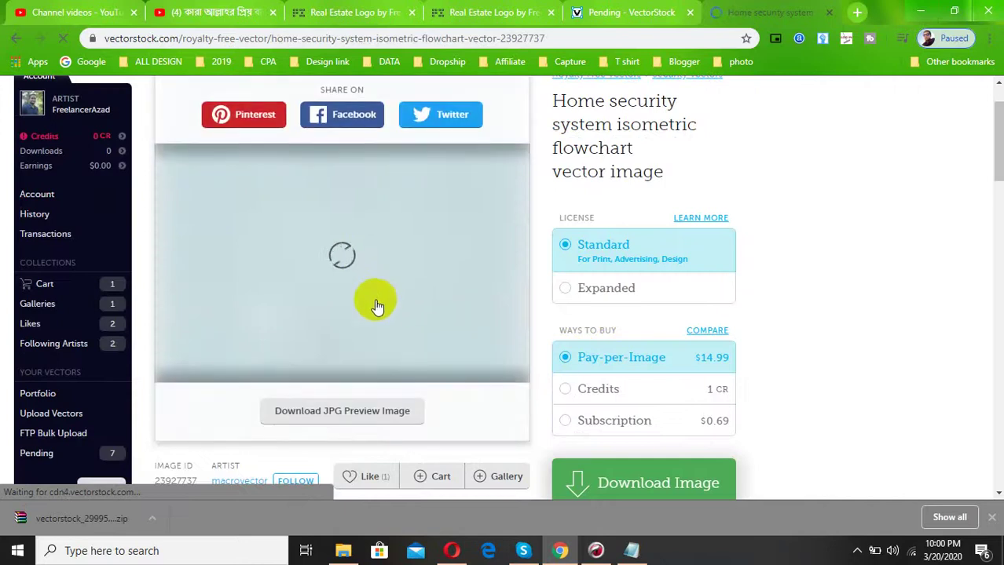
scroll(369, 343, down, 3)
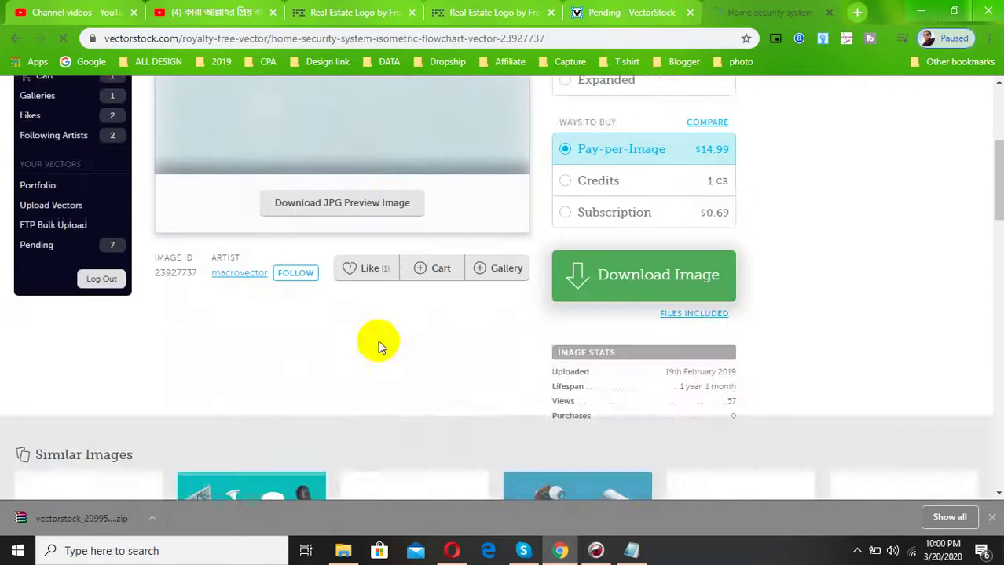
scroll(345, 365, up, 3)
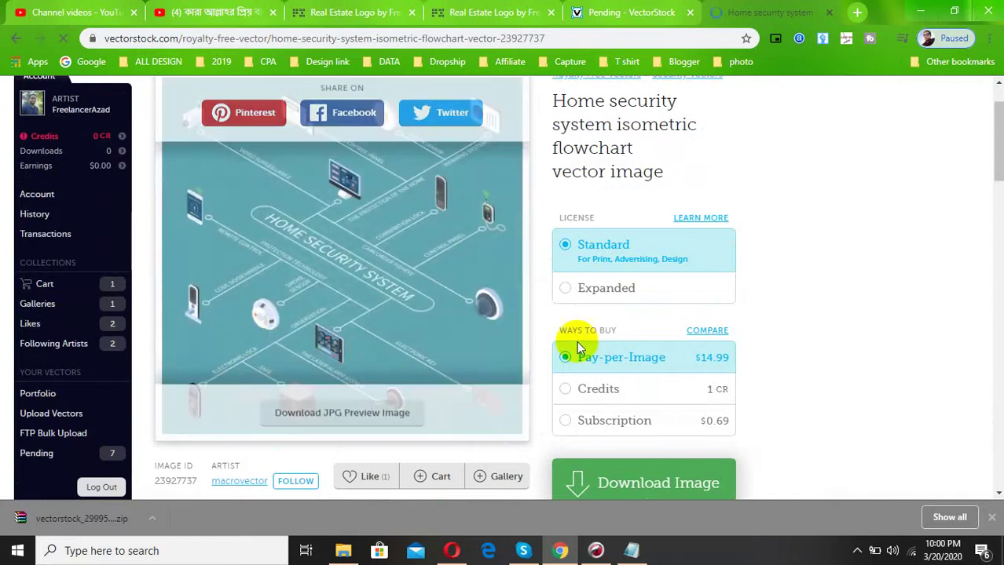
Switch to File Explorer and look through the EPS, ZIP and JPG logo files in New folder (7).
click(343, 551)
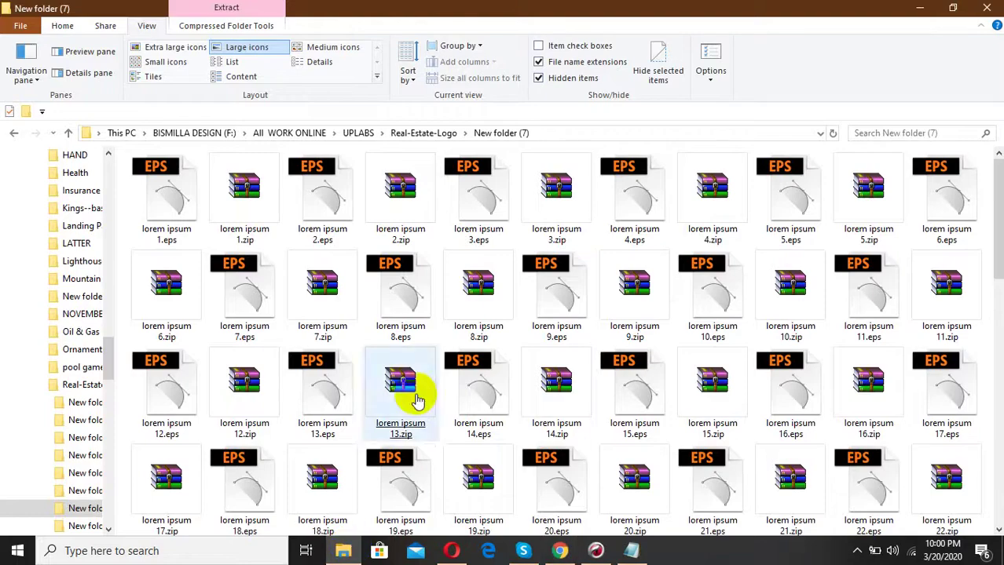
scroll(479, 361, down, 8)
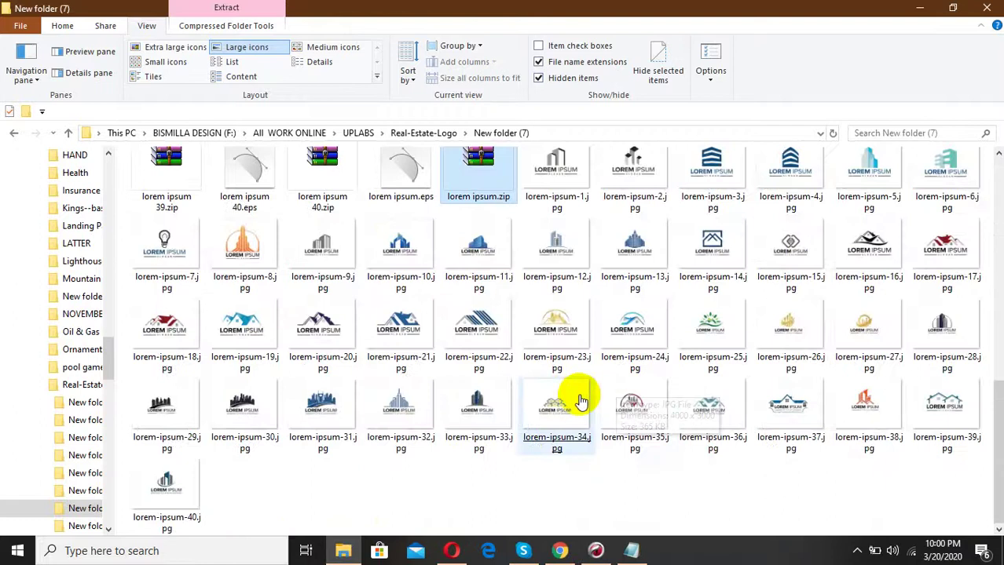
scroll(580, 402, up, 3)
click(578, 392)
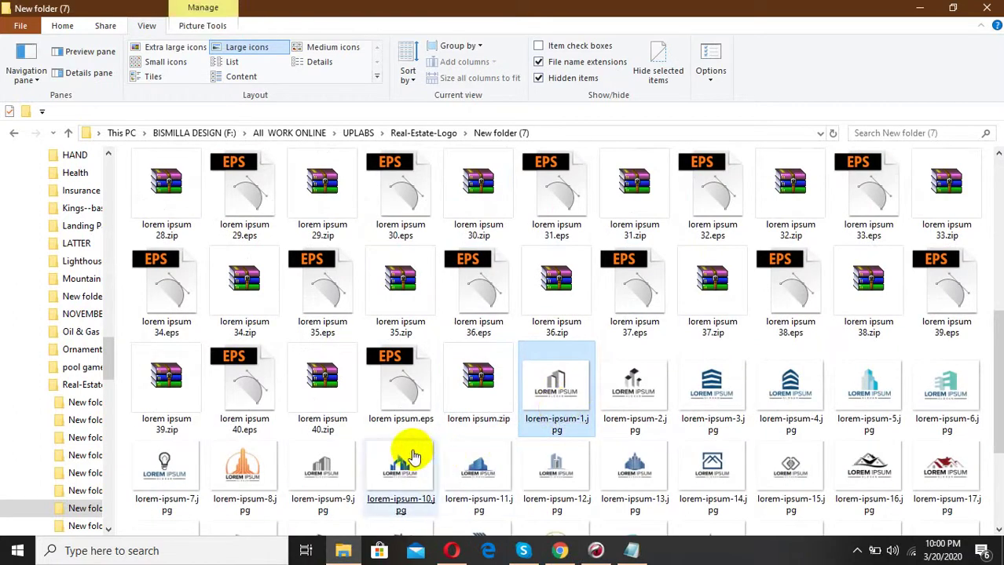
Open the file lorem ipsum 40.eps from the logo folder in Adobe Illustrator.
right_click(247, 402)
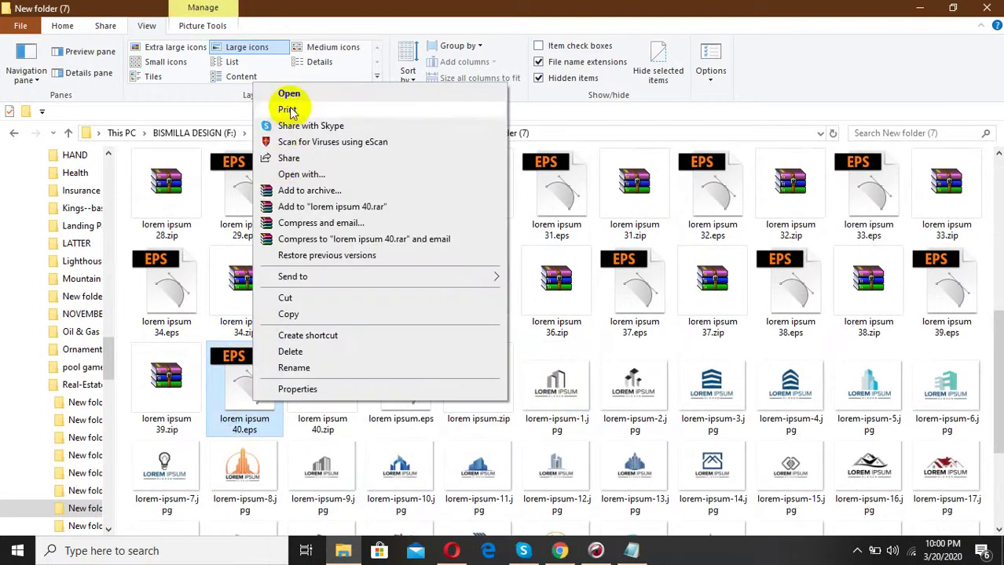
key(Escape)
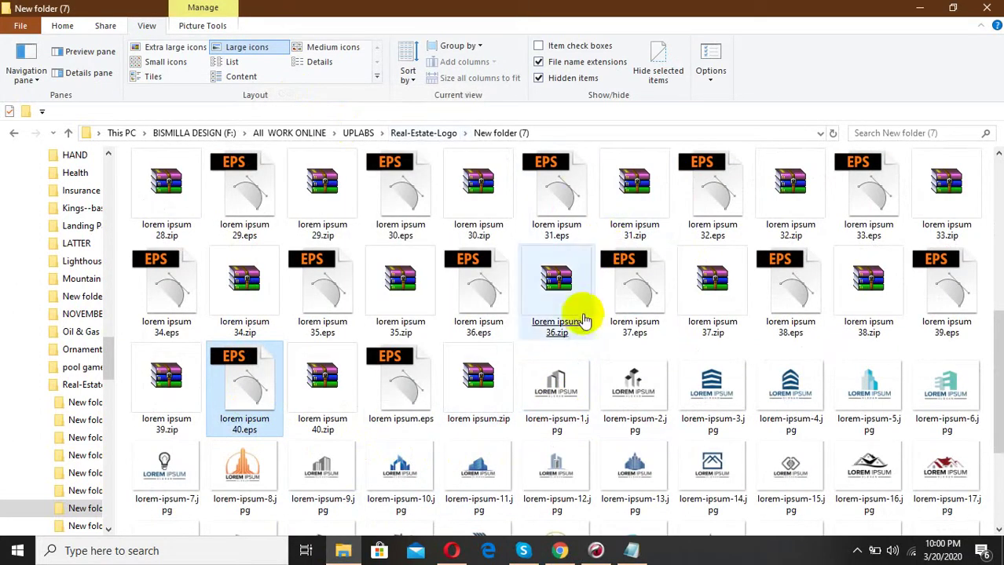
click(582, 322)
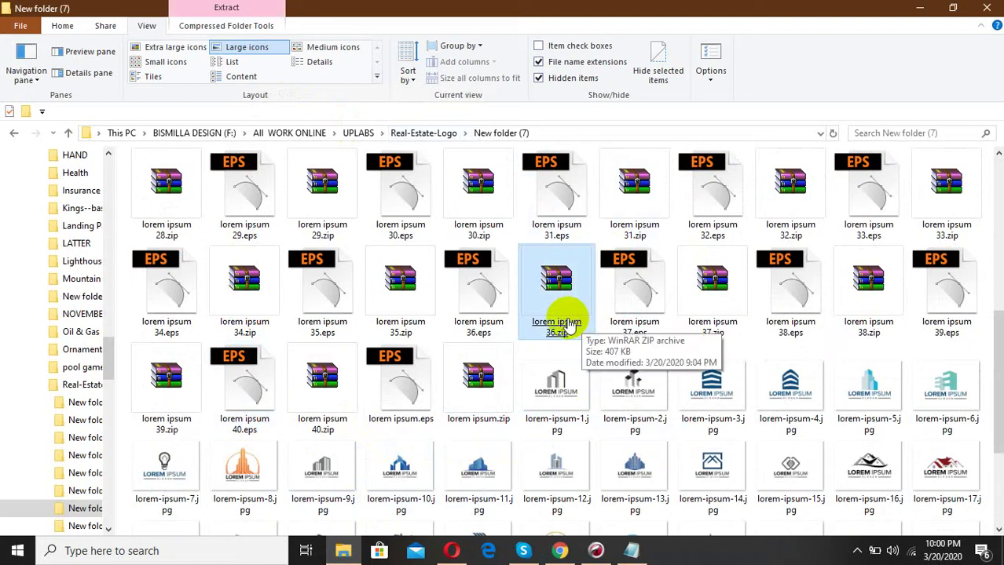
click(292, 381)
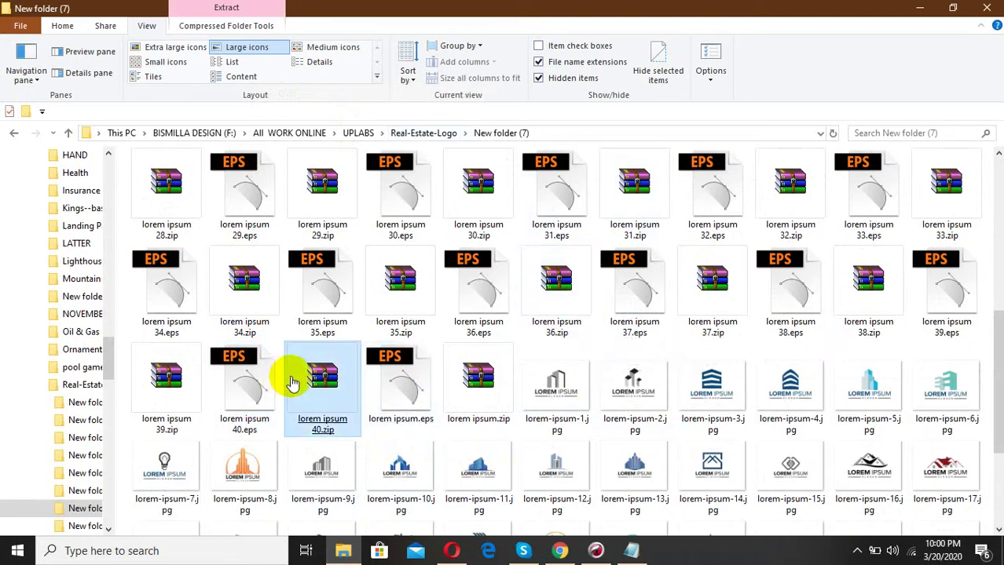
click(655, 229)
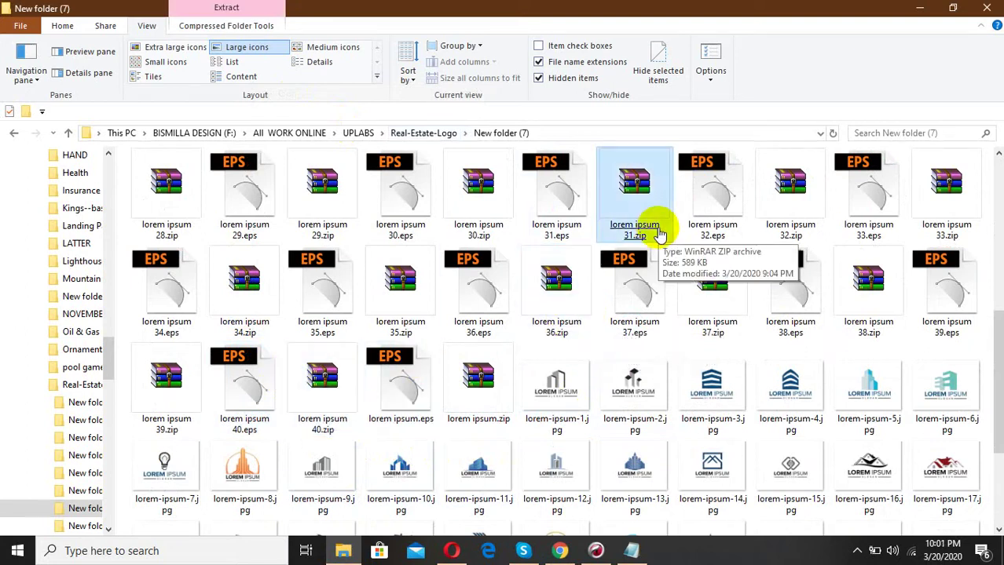
click(386, 317)
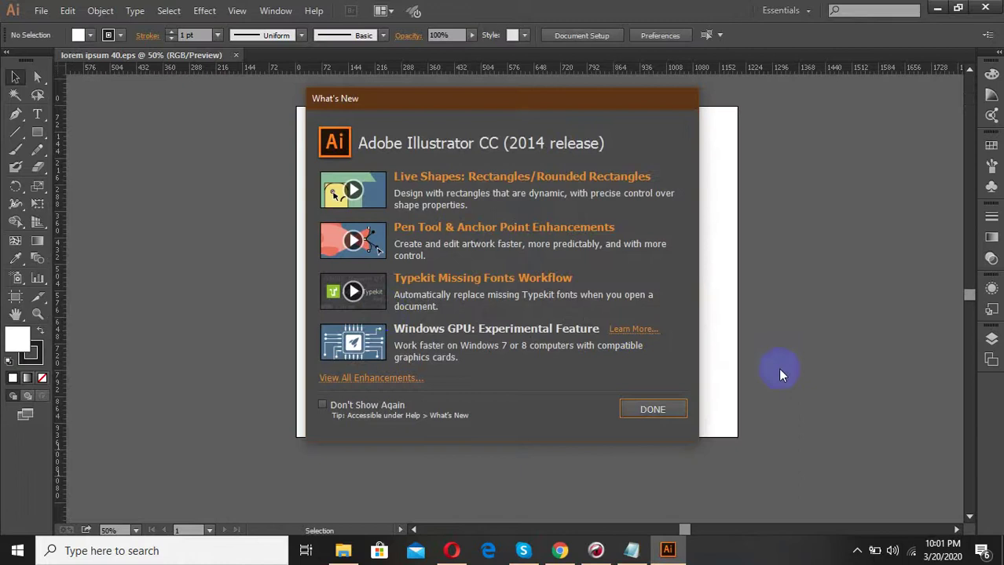
Dismiss the What's New window to reach the opened logo file.
click(651, 410)
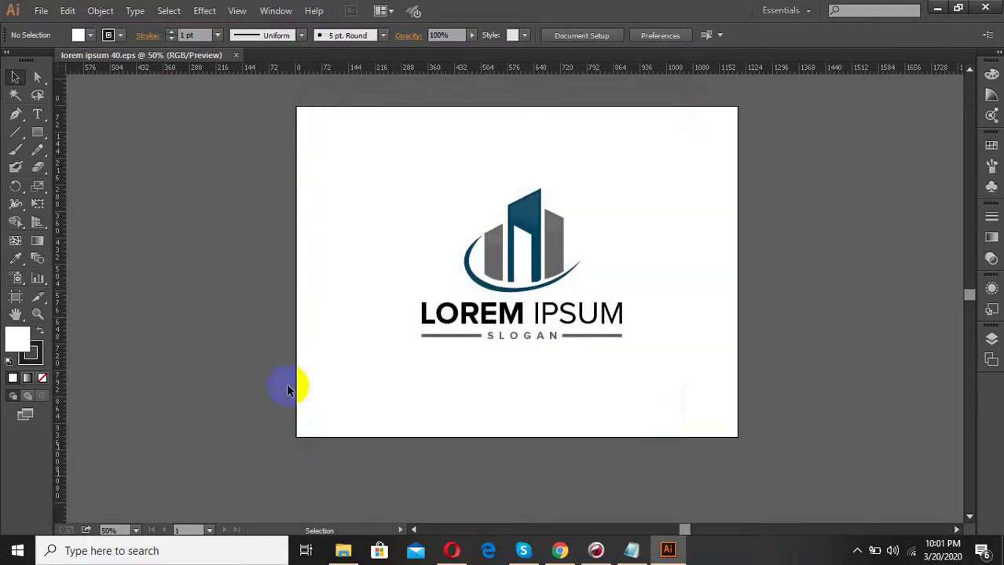
click(40, 11)
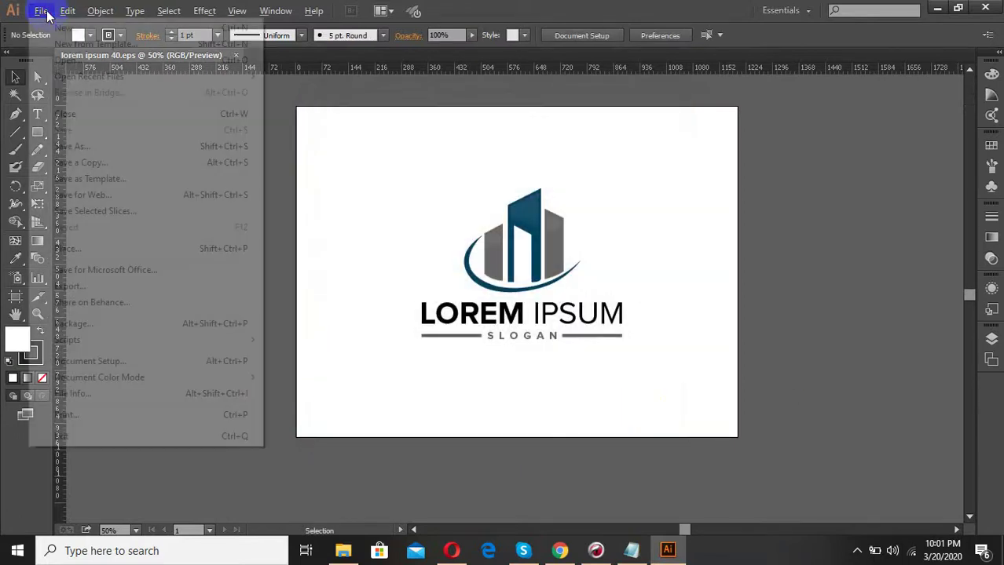
click(61, 27)
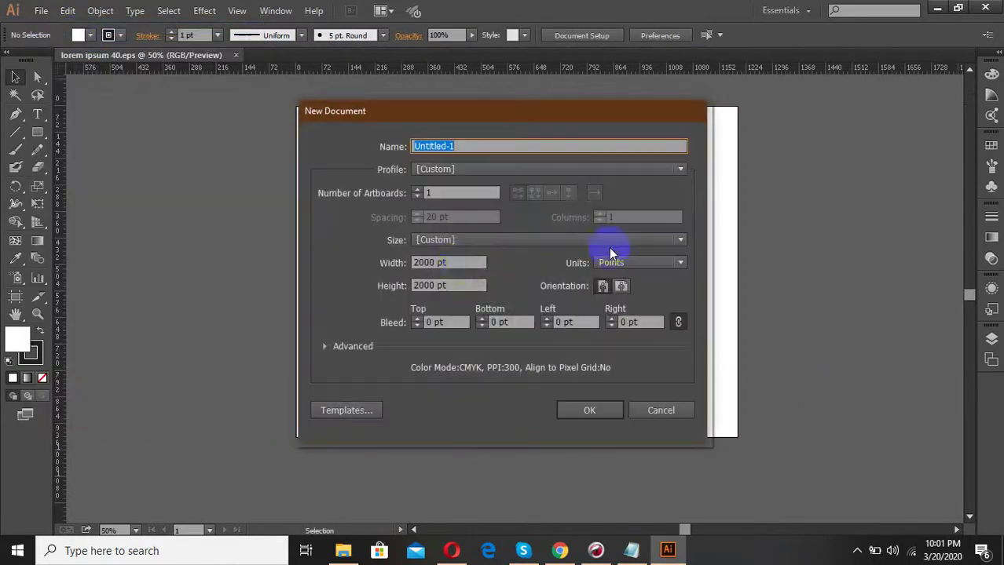
click(461, 262)
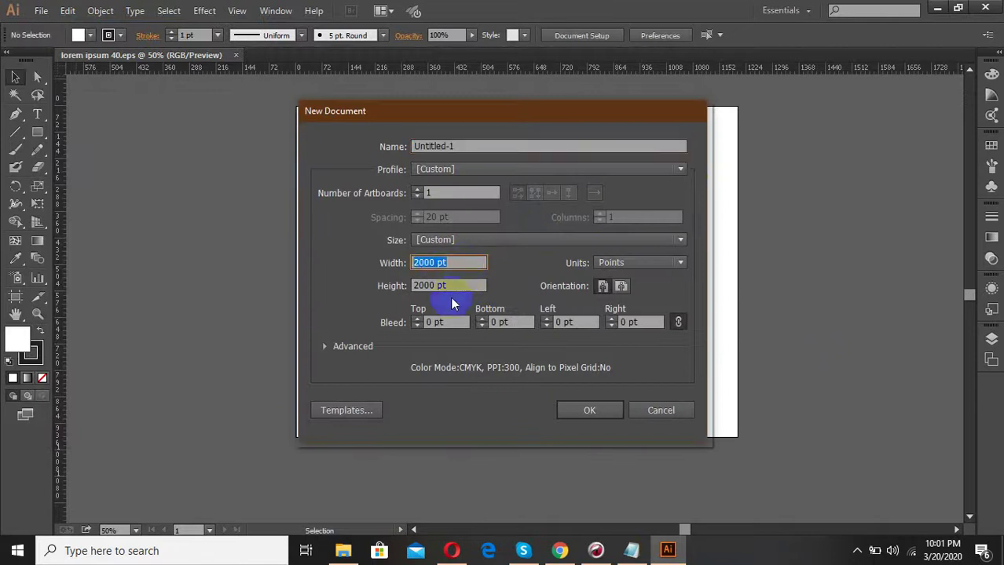
click(581, 410)
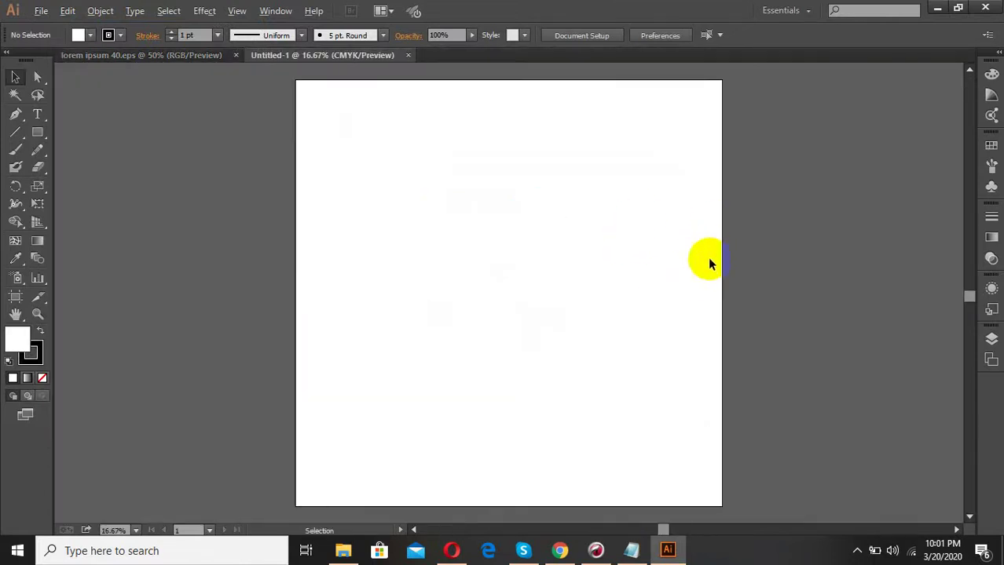
click(408, 54)
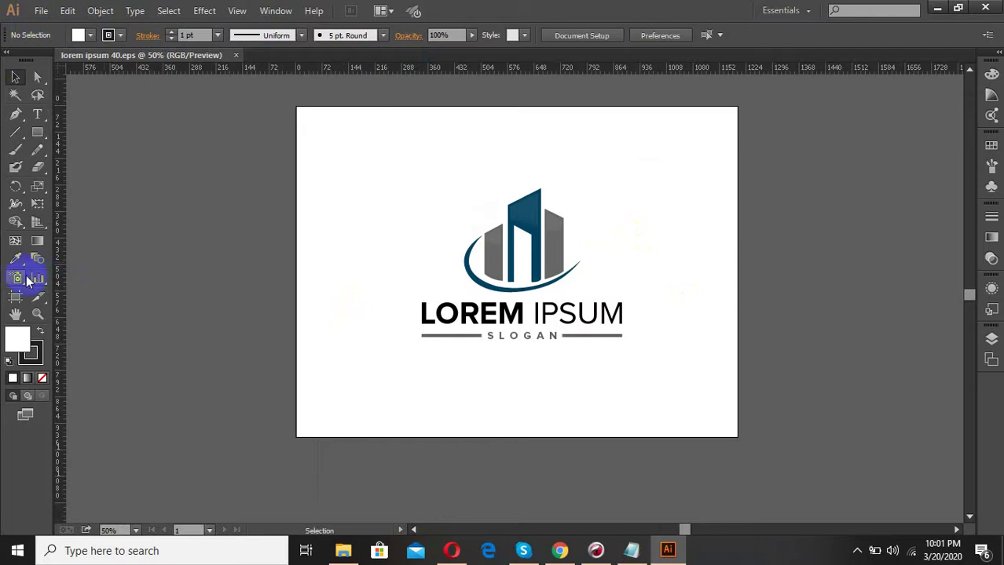
Check the artboard's width and height in lorem ipsum 40.eps with the Artboard tool.
click(15, 304)
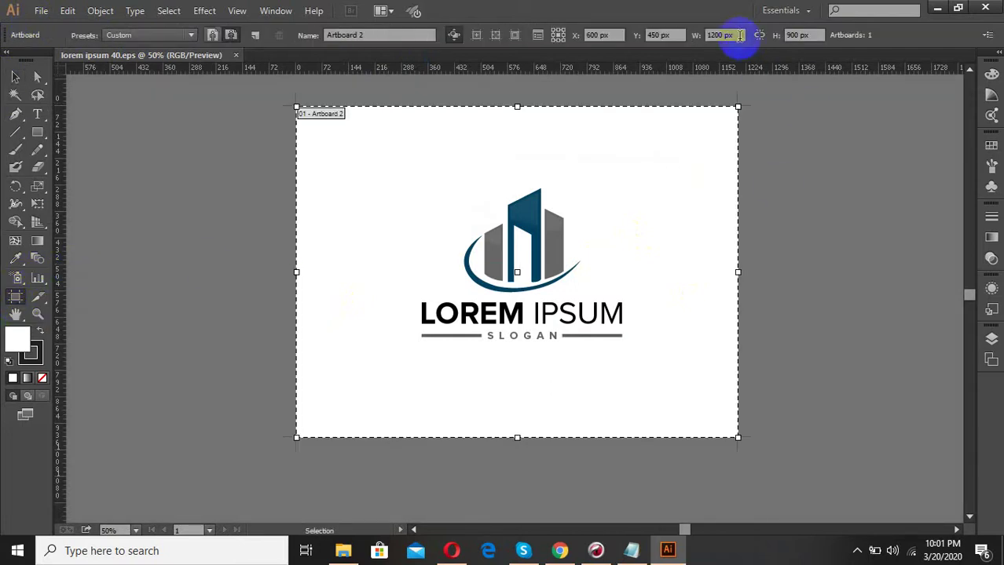
click(804, 35)
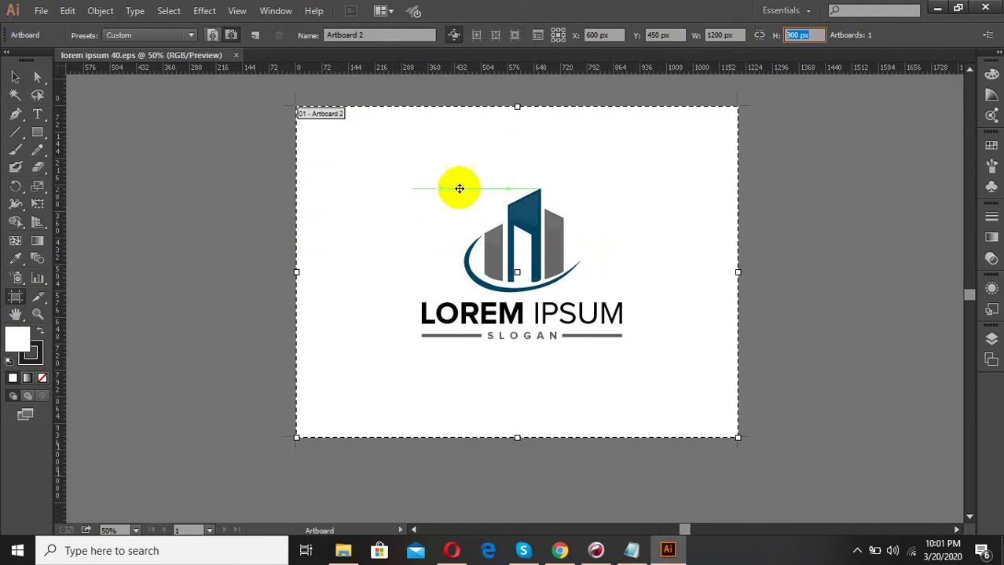
Start a new document and set its colour mode to RGB in the advanced settings.
click(40, 10)
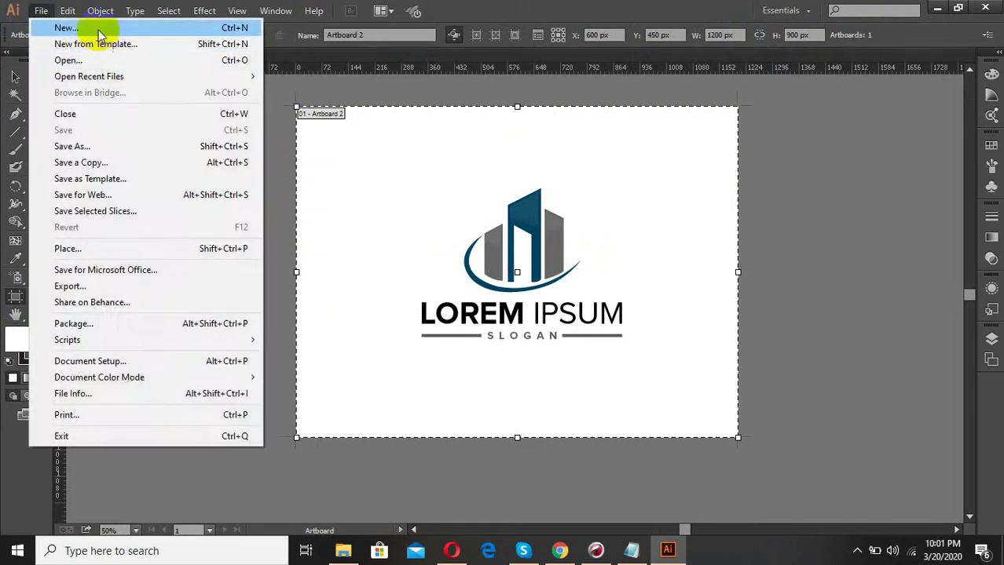
click(98, 28)
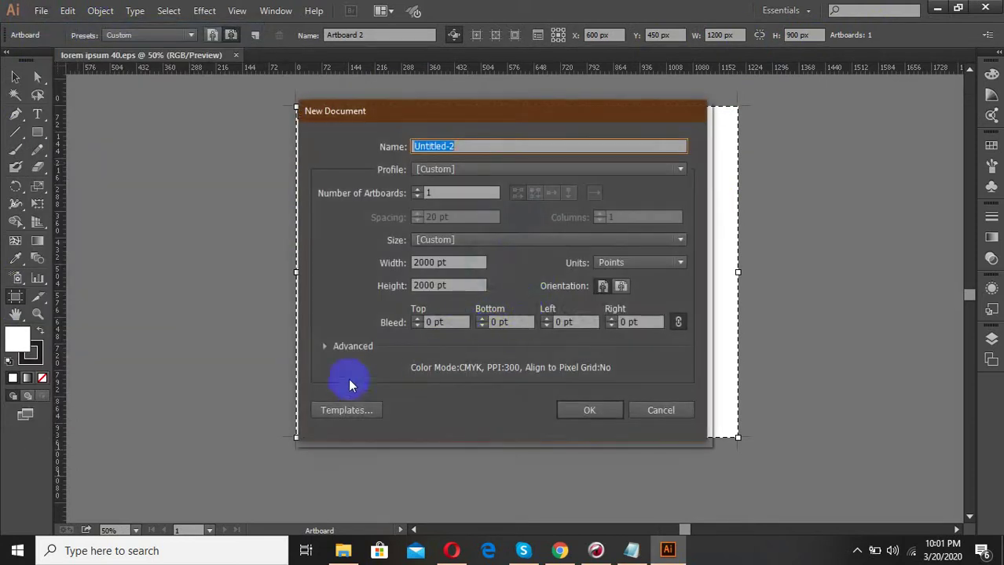
click(325, 348)
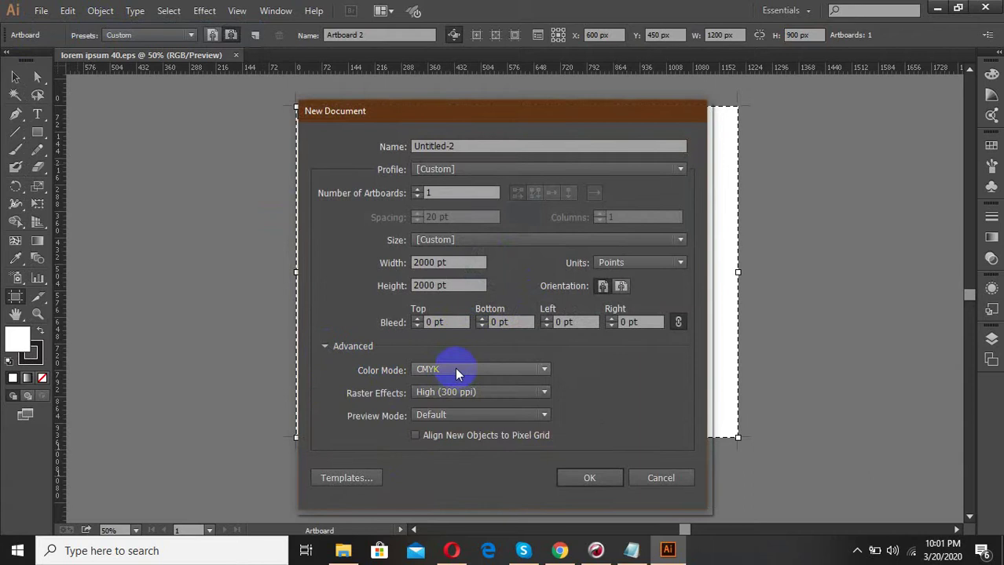
click(455, 370)
click(443, 402)
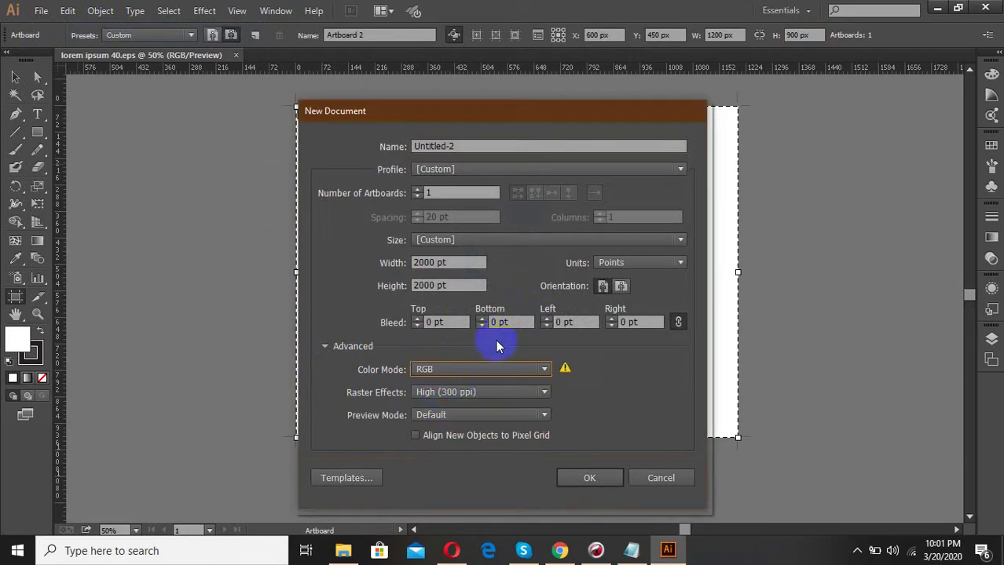
Set the new document's units to pixels, width to 1200 px and height to 900 px, and create it.
double_click(442, 263)
click(604, 263)
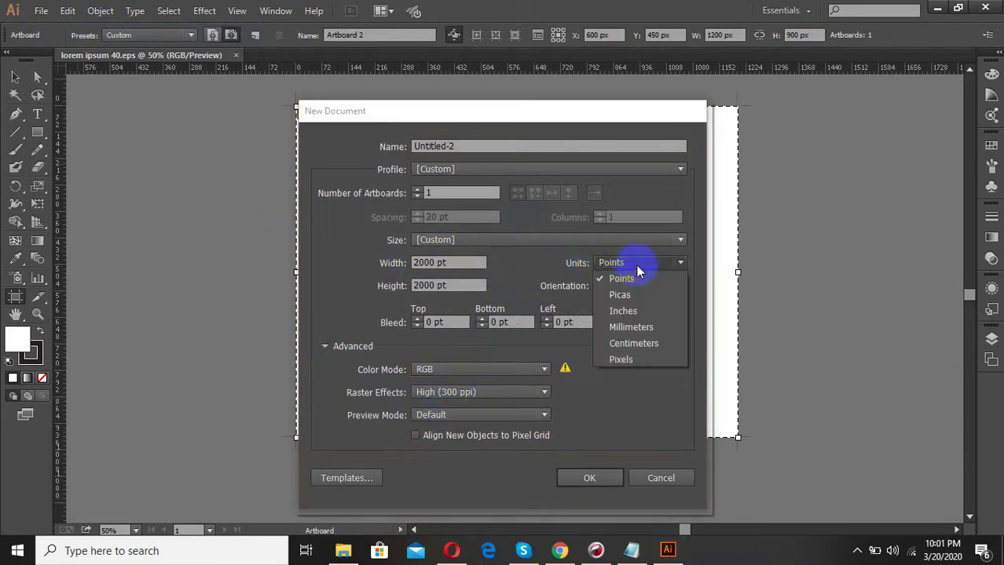
click(620, 359)
double_click(452, 262)
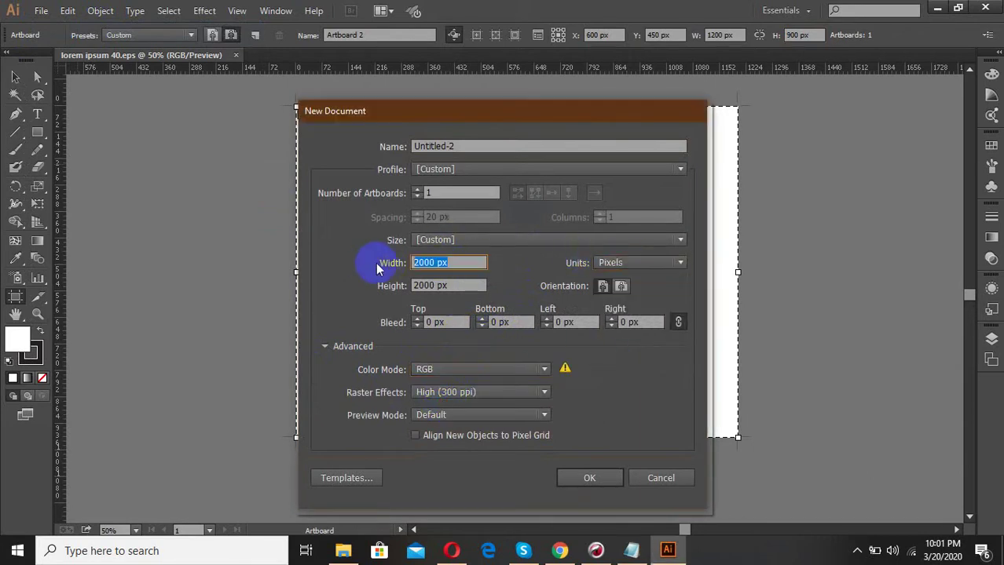
double_click(422, 286)
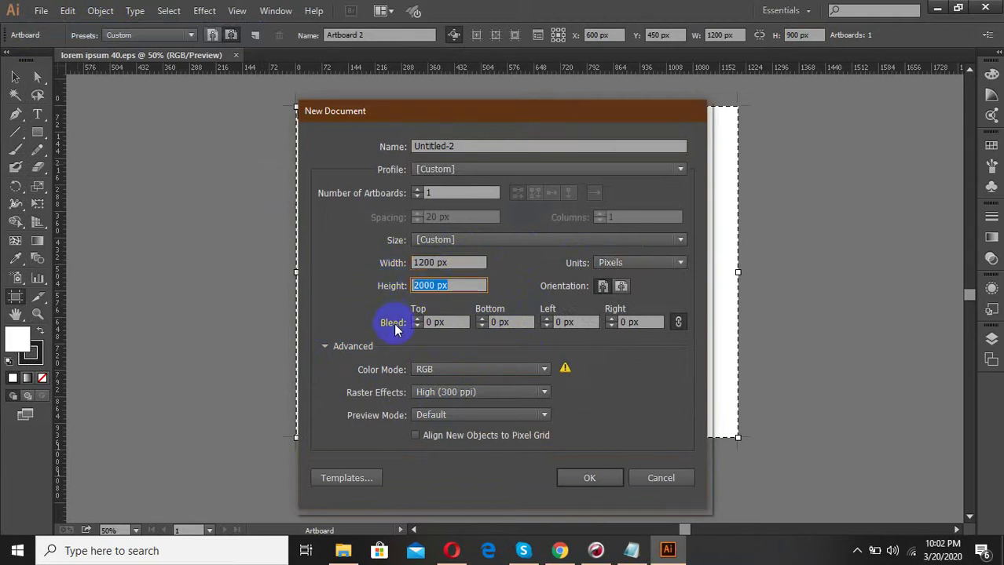
text(900)
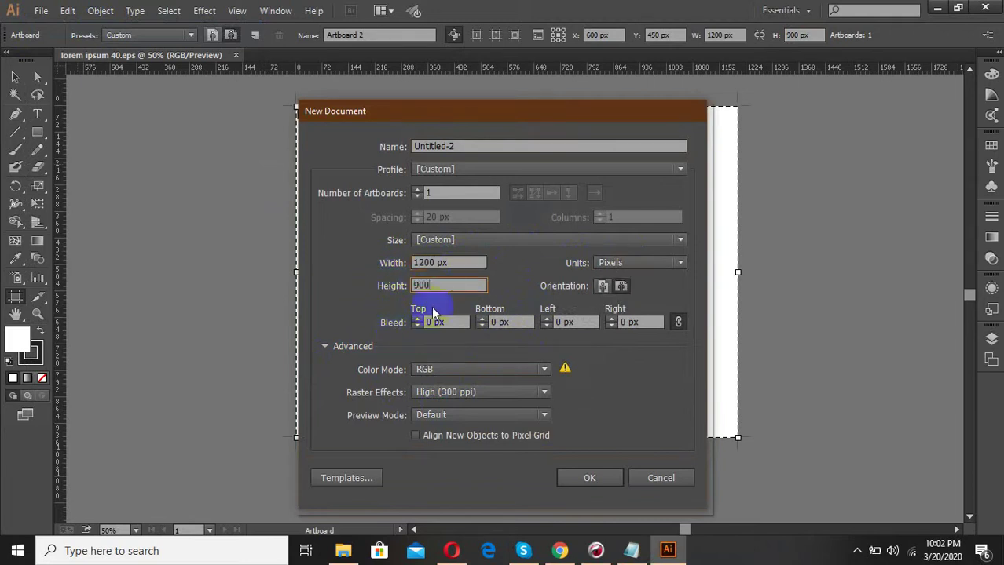
click(606, 481)
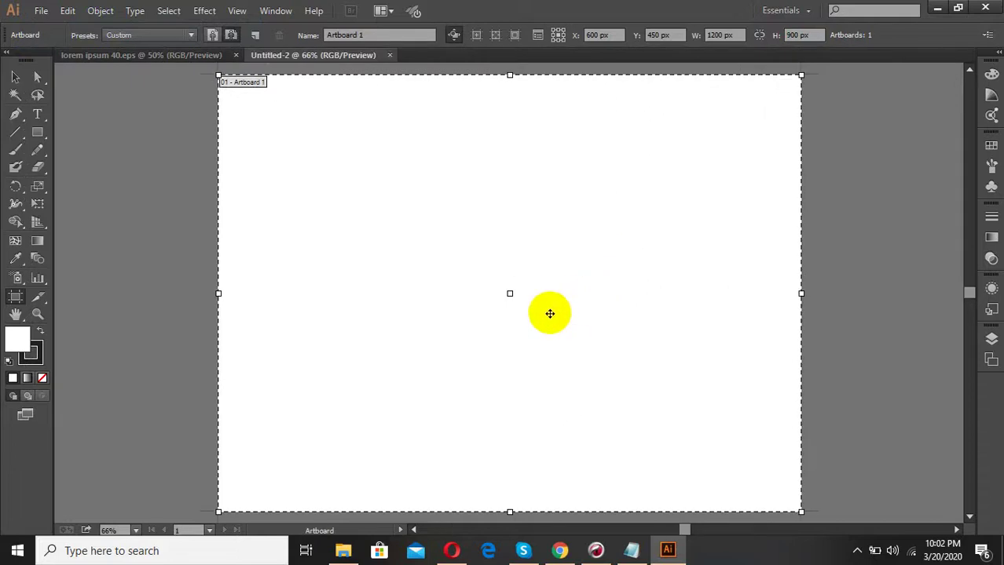
Return to the lorem ipsum 40.eps document.
scroll(554, 314, down, 3)
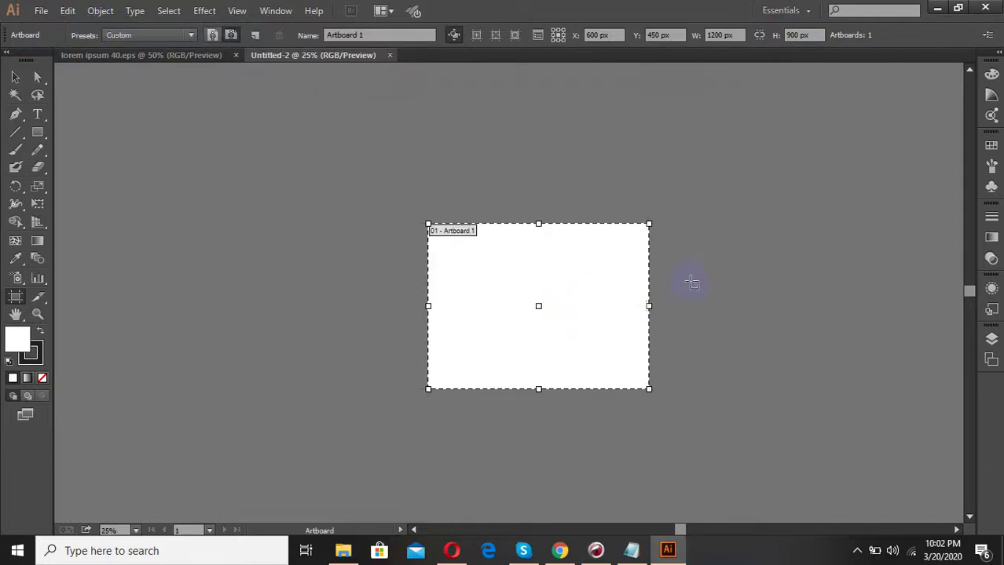
click(204, 57)
drag(370, 242, 414, 369)
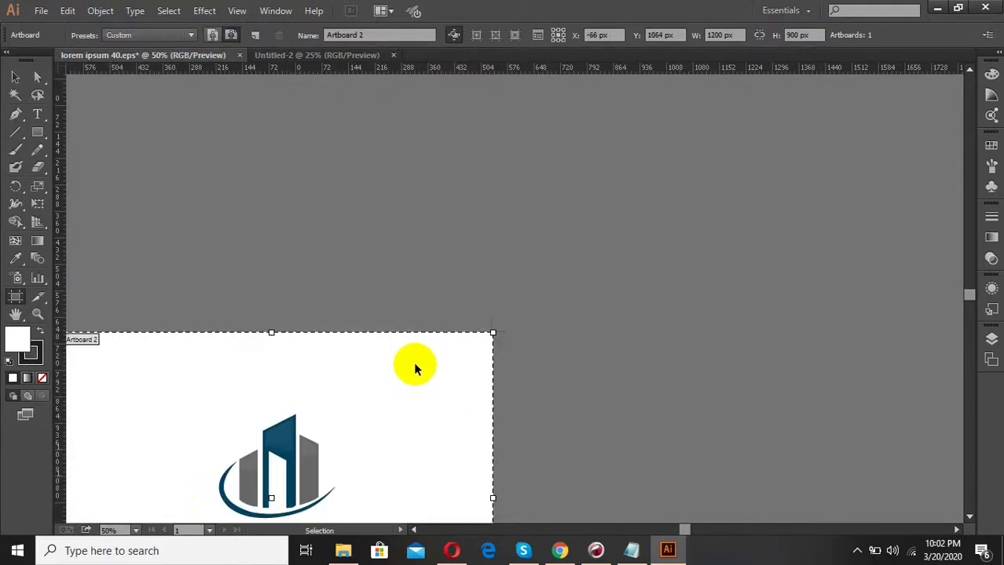
key(ctrl+z)
click(37, 114)
drag(559, 170, 380, 402)
key(Escape)
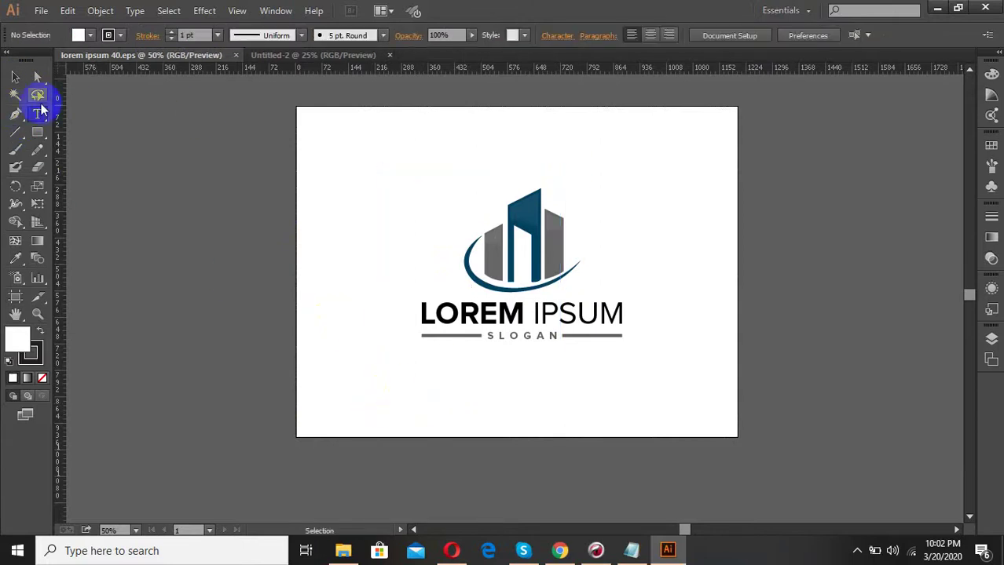
Select the complete logo, including its name and slogan, and transfer it onto the artboard of Untitled-2.
click(15, 79)
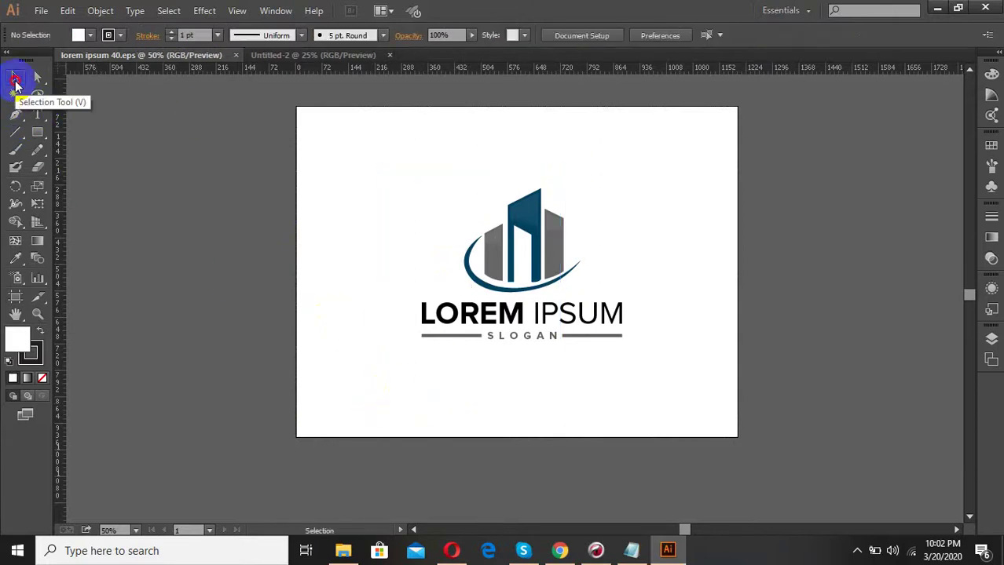
drag(637, 198, 308, 439)
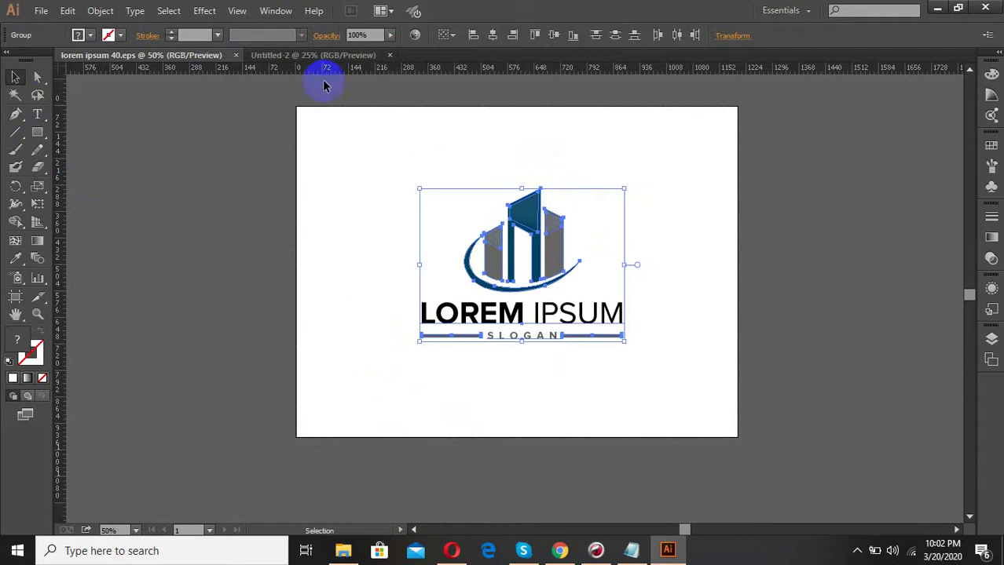
drag(325, 85, 541, 280)
drag(528, 314, 559, 324)
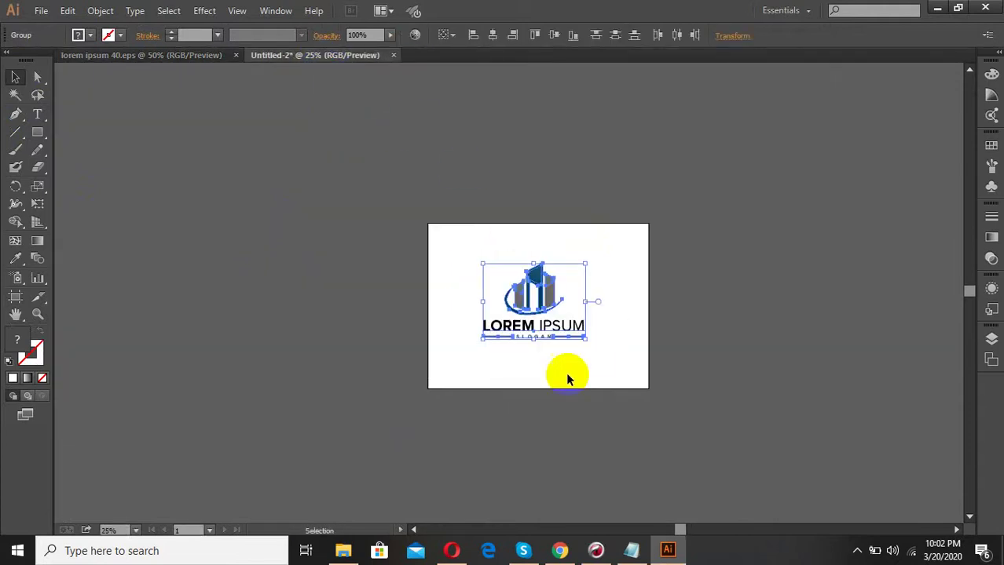
Reposition the transferred logo near the centre of the artboard.
key(ctrl+equal)
key(ctrl+equal)
key(ctrl+equal)
key(ctrl+equal)
key(ctrl+equal)
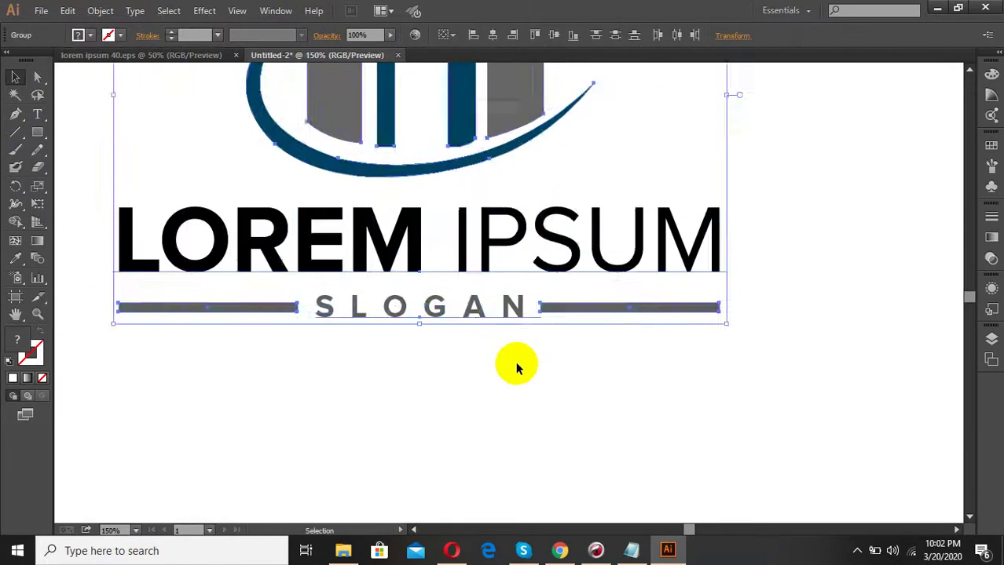
click(515, 361)
key(ctrl+minus)
key(ctrl+minus)
drag(571, 388, 520, 303)
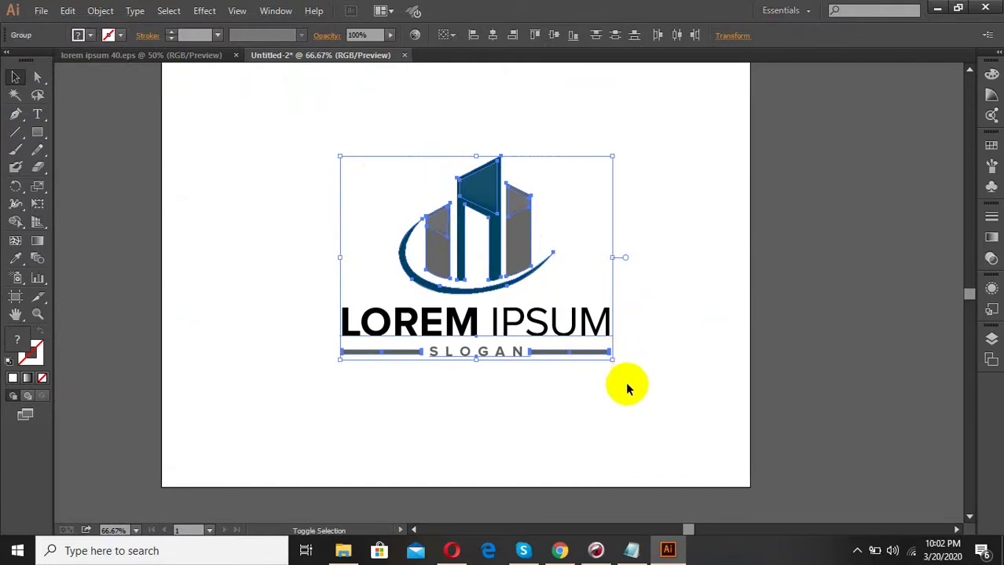
Apply Expand Appearance and Expand to the LOREM IPSUM and SLOGAN text group, and deselect it.
key(ctrl+equal)
click(425, 331)
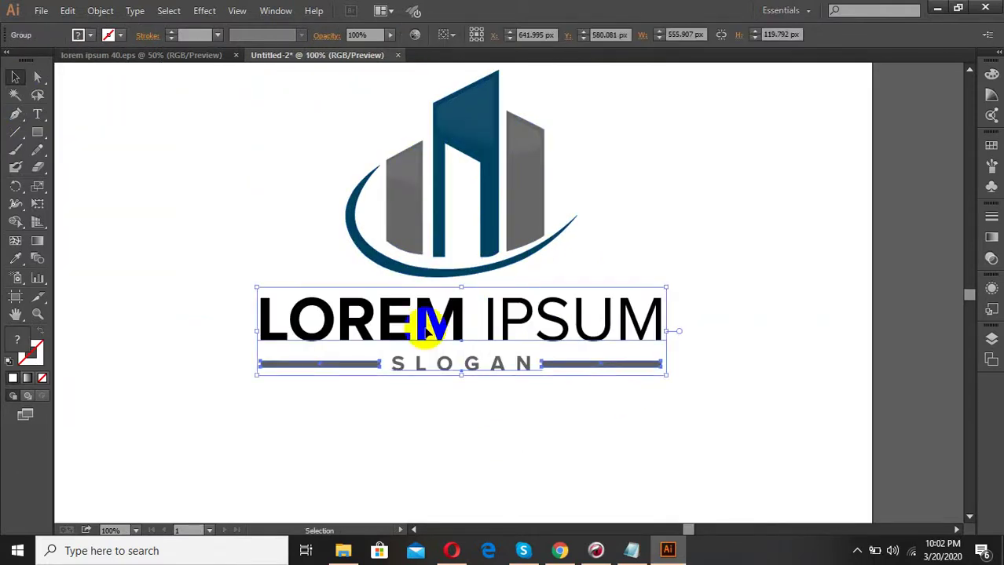
right_click(425, 331)
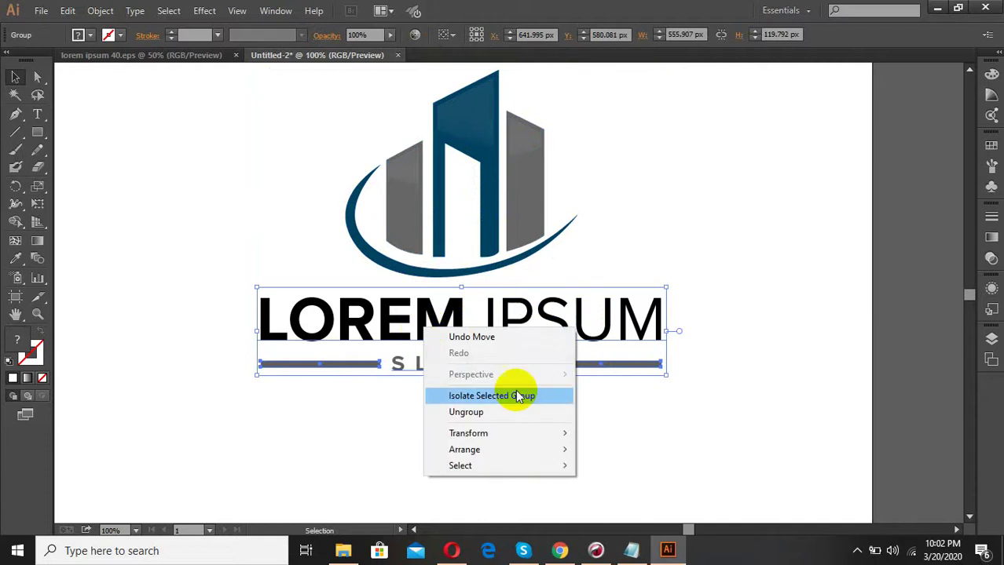
click(102, 11)
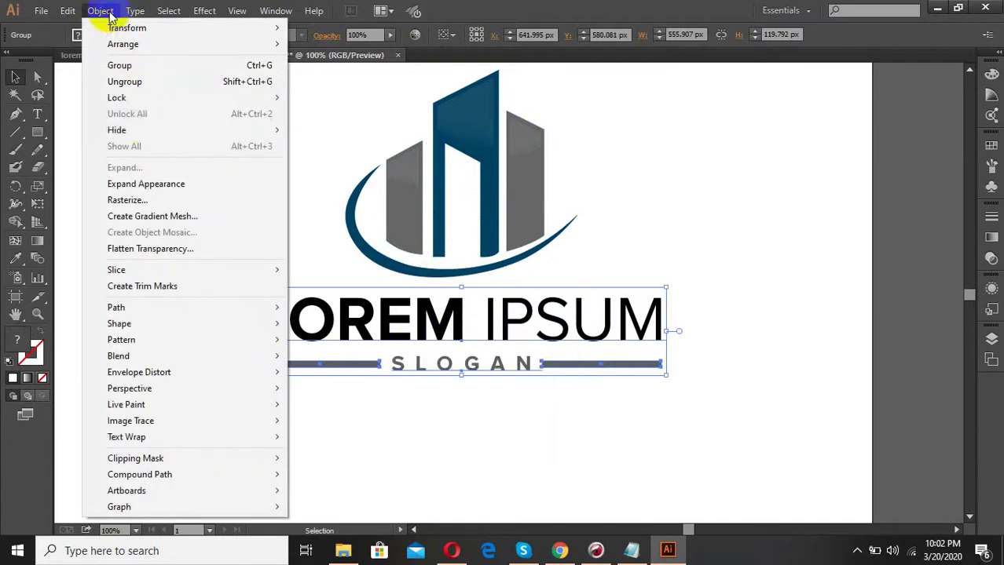
click(156, 185)
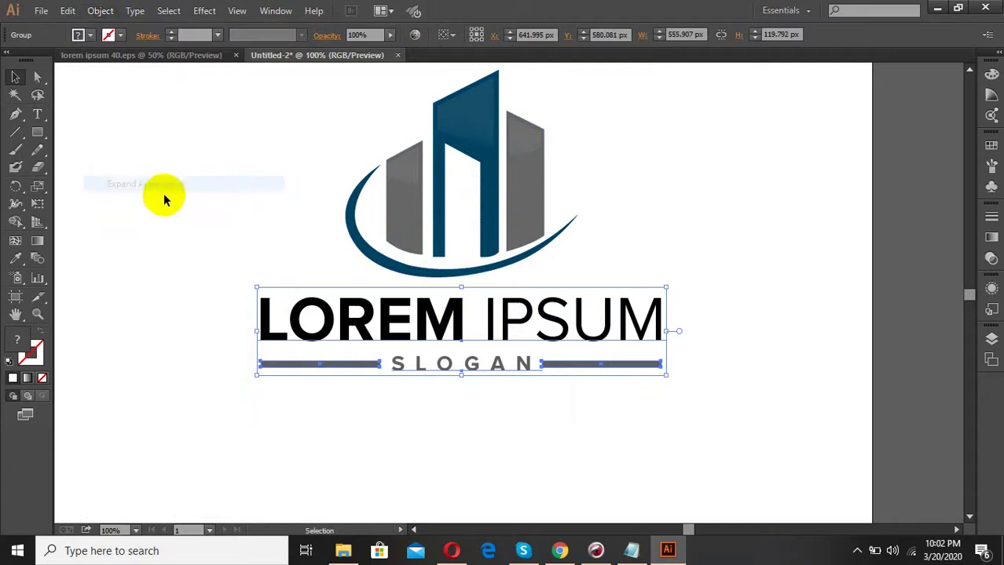
click(100, 11)
click(145, 168)
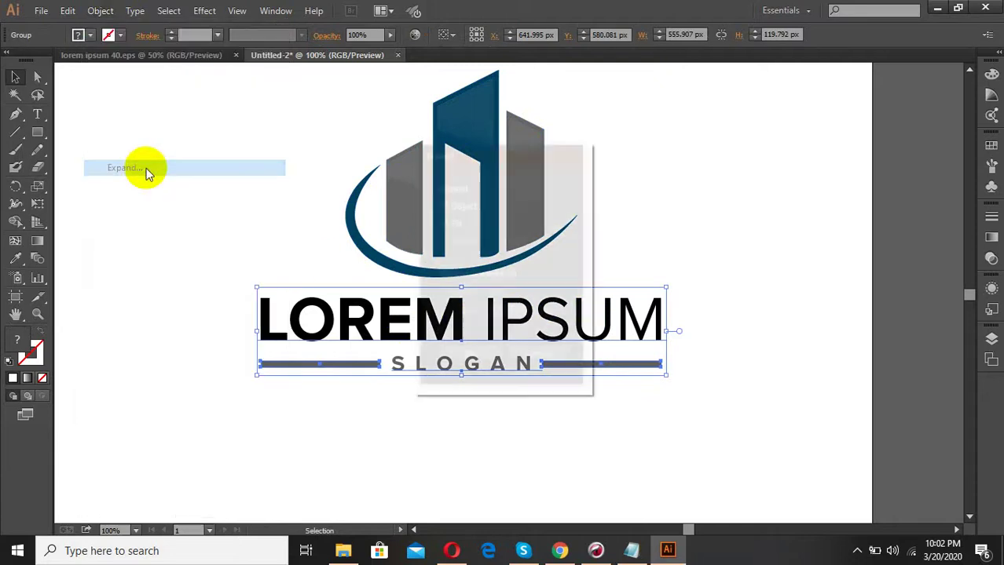
click(465, 357)
click(672, 309)
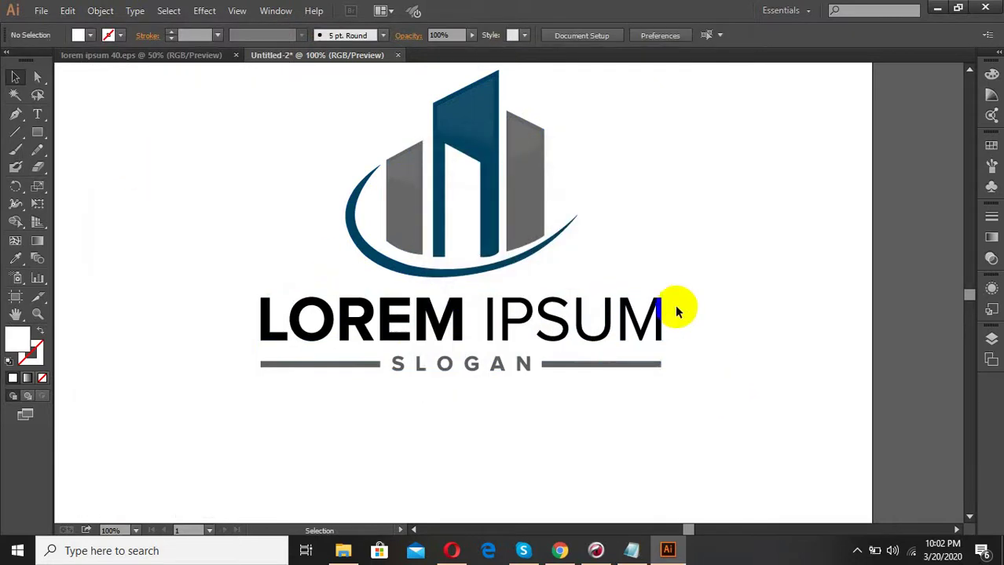
Select the whole logo with its name and slogan, ungroup it twice, and deselect it.
click(593, 325)
shift+click(381, 150)
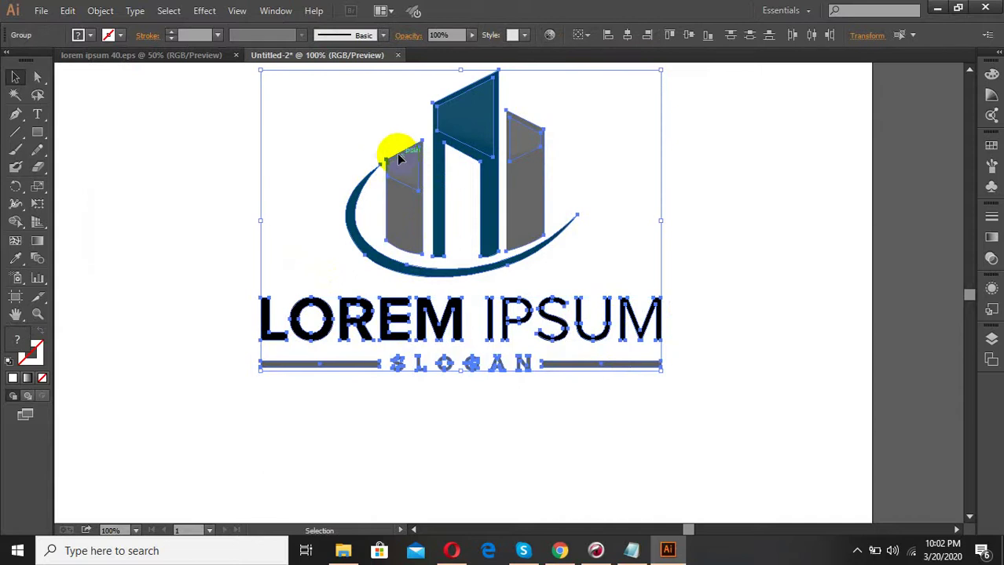
click(100, 11)
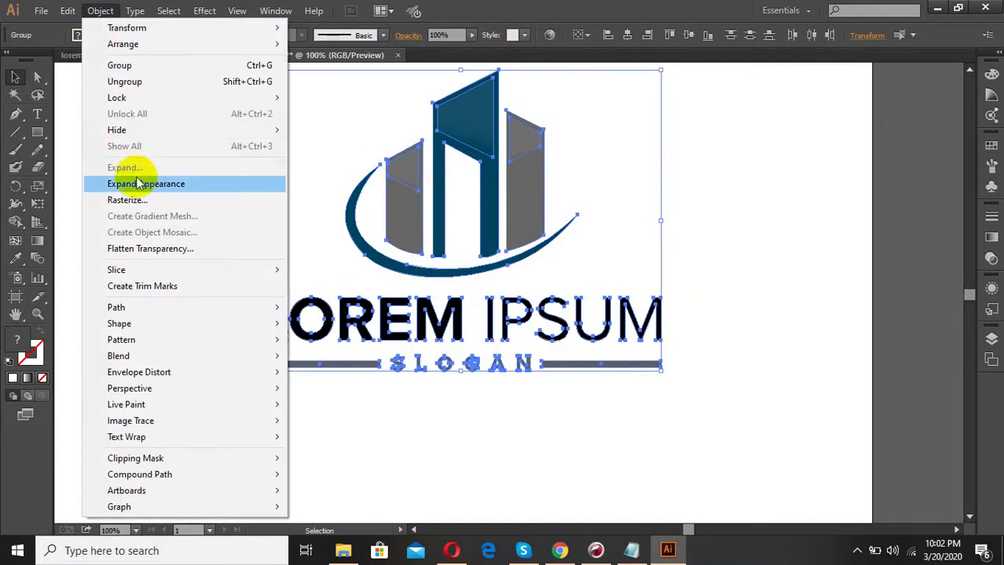
click(129, 81)
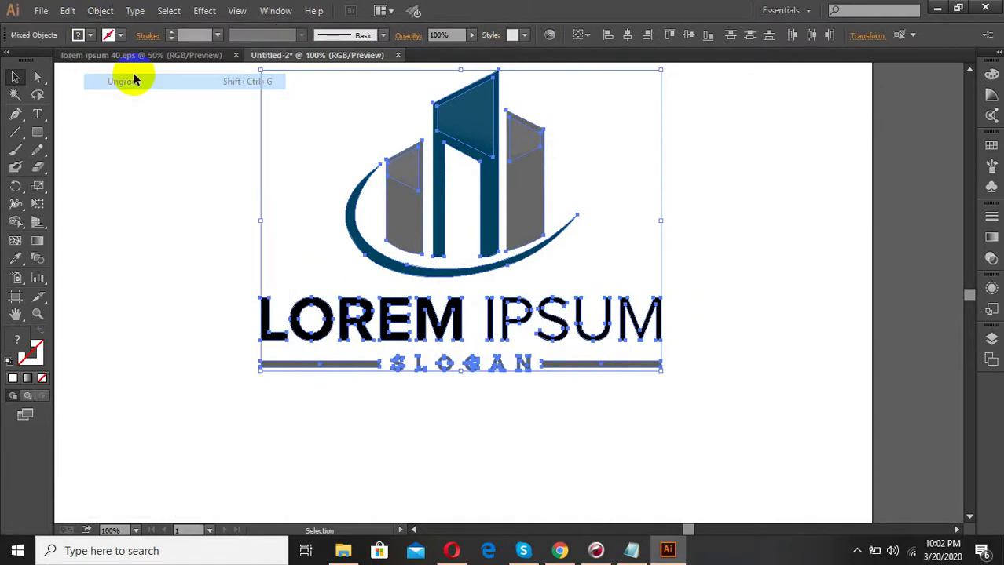
click(101, 11)
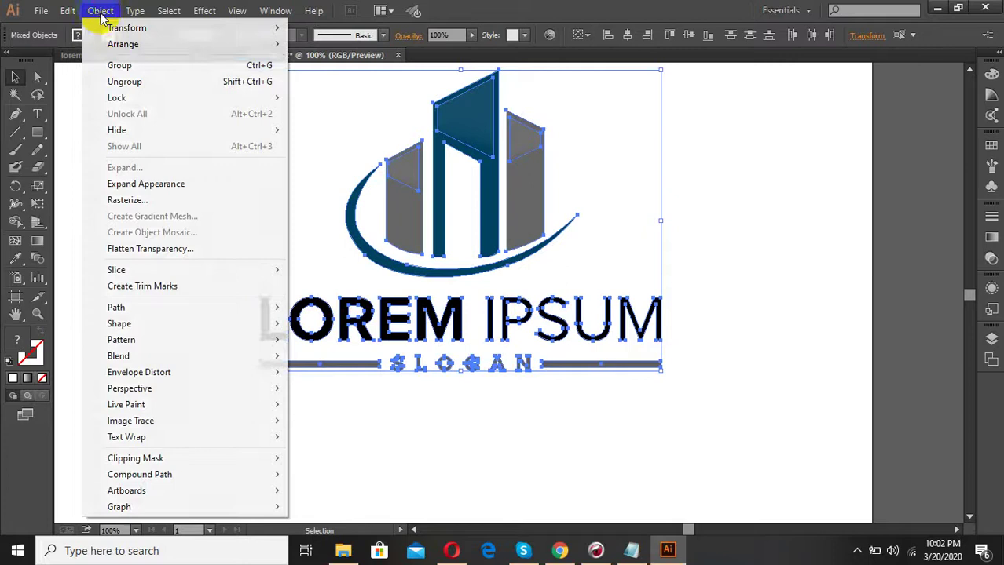
click(124, 81)
click(100, 11)
click(94, 11)
click(708, 161)
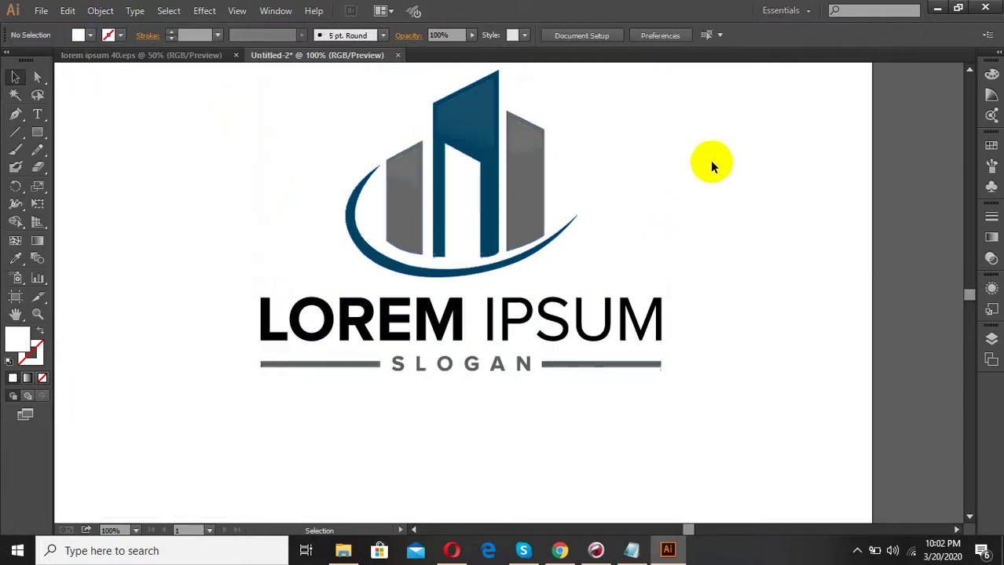
Test the ungrouped artwork by selecting the line beside SLOGAN on its own and the complete logo, and clear the selection.
click(572, 221)
drag(870, 333, 717, 342)
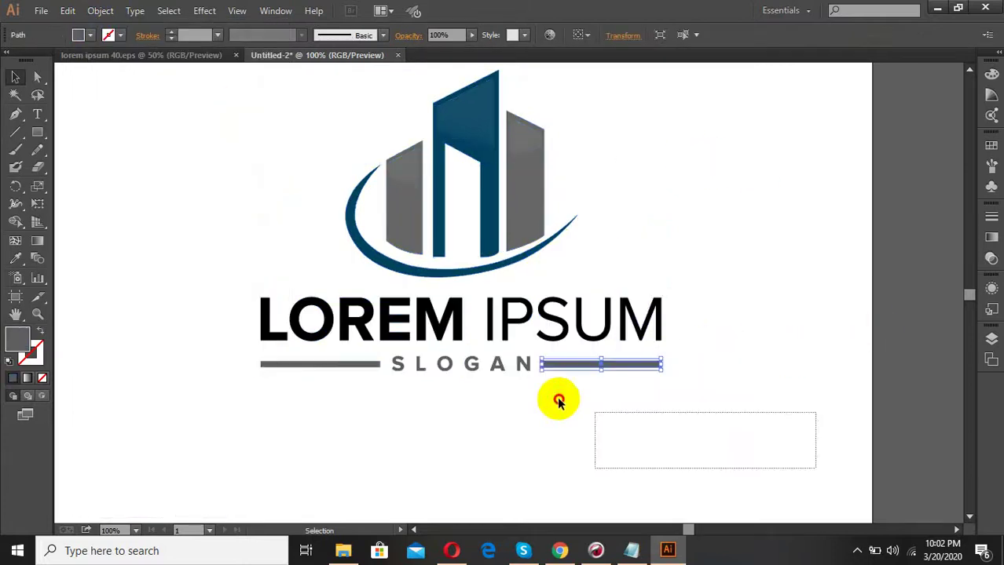
drag(746, 434, 285, 149)
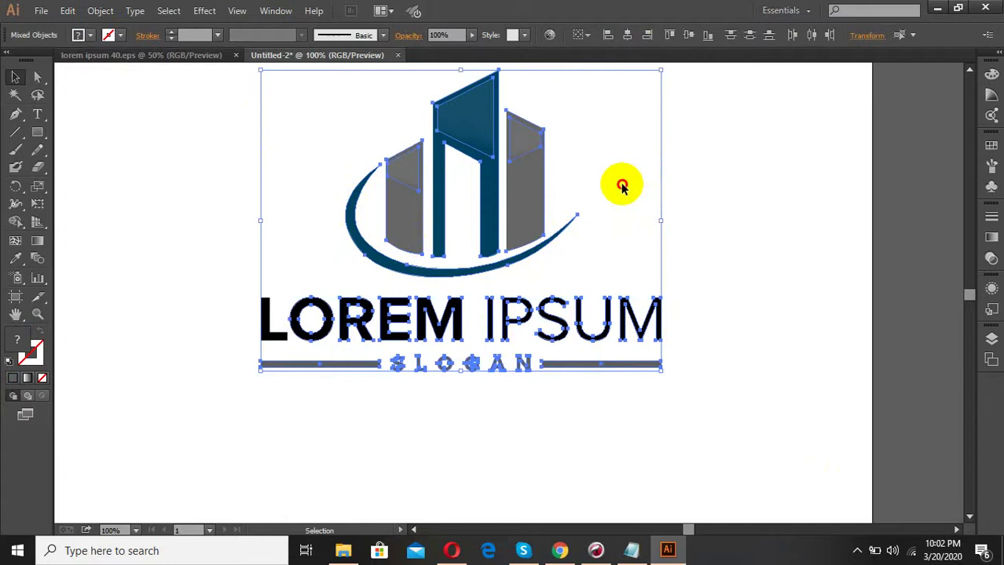
click(615, 208)
Close the Untitled-2 document without saving its changes, returning to lorem ipsum 40.eps.
click(398, 55)
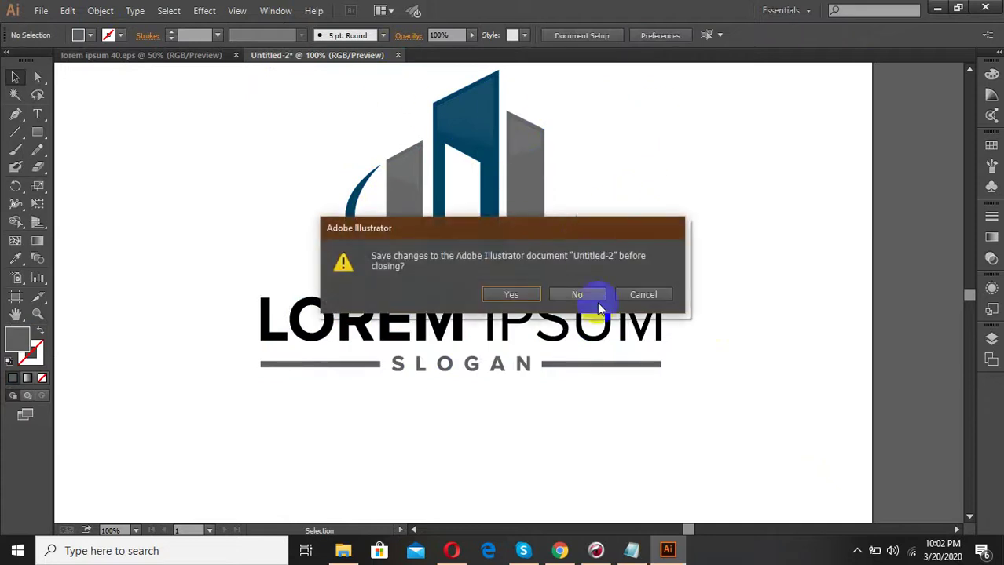
click(579, 297)
click(417, 301)
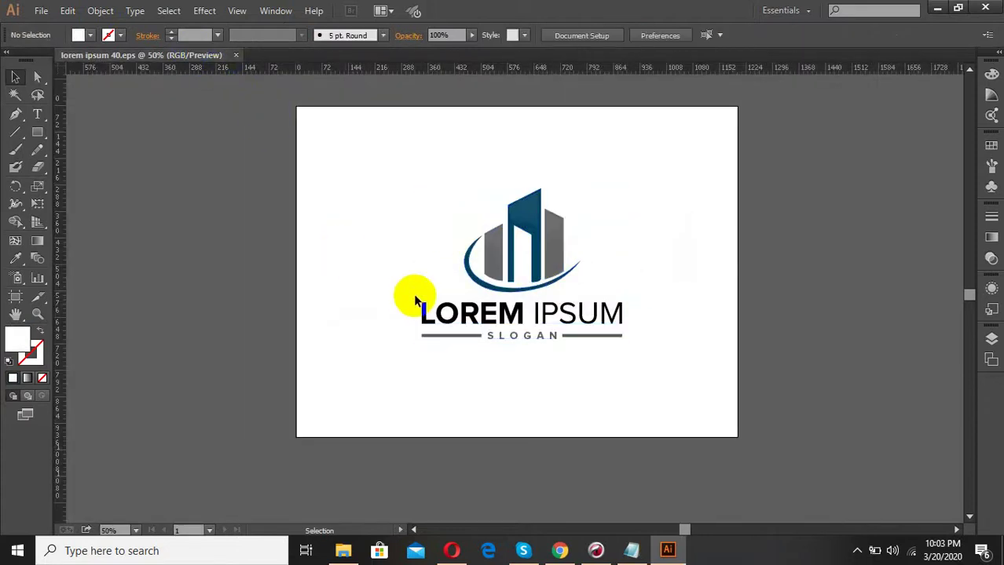
Walk through a Save for Web export as JPEG High at 1200 x 900 px up to naming lorem-ipsum-40.jpg, and cancel it.
click(41, 10)
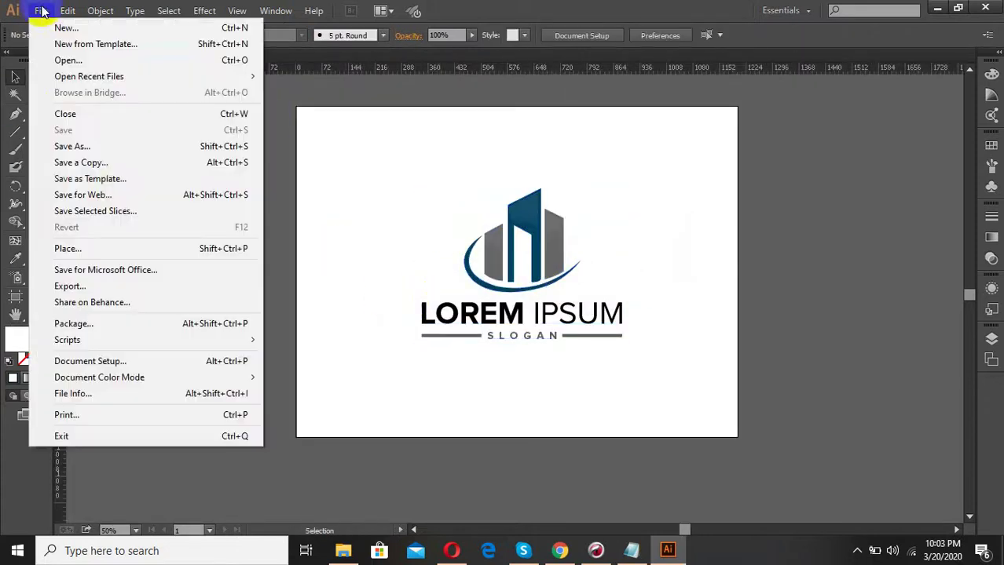
click(130, 194)
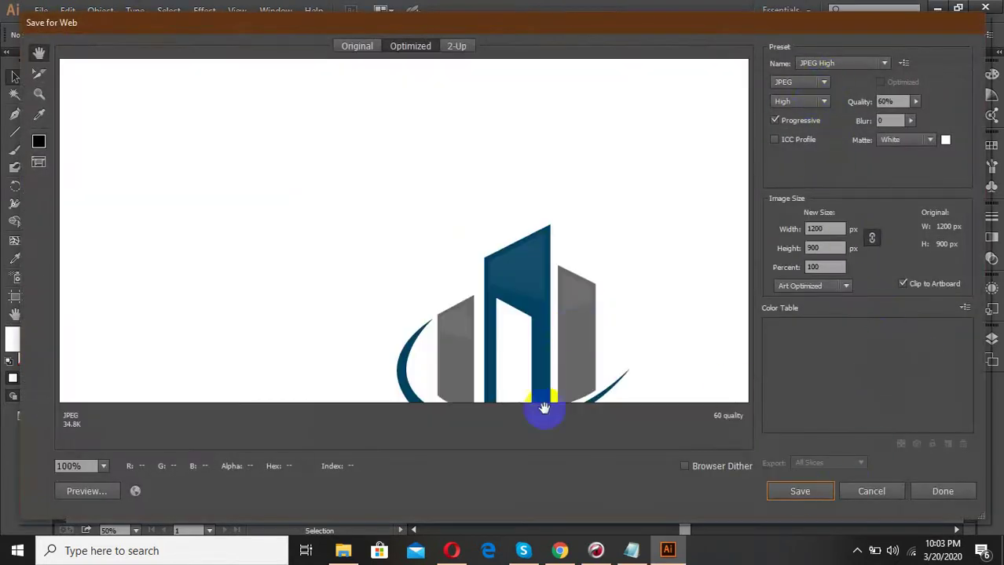
click(821, 492)
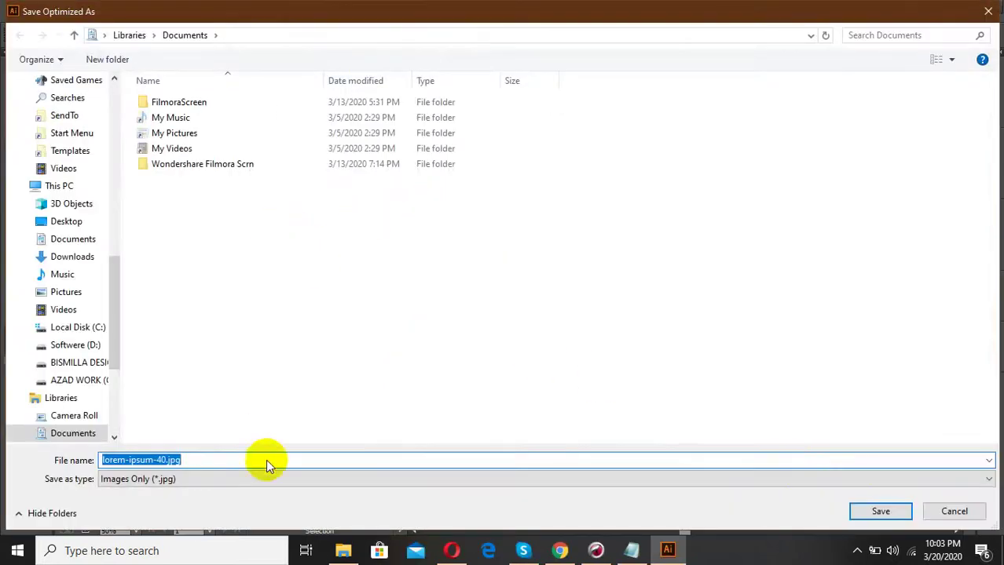
click(218, 481)
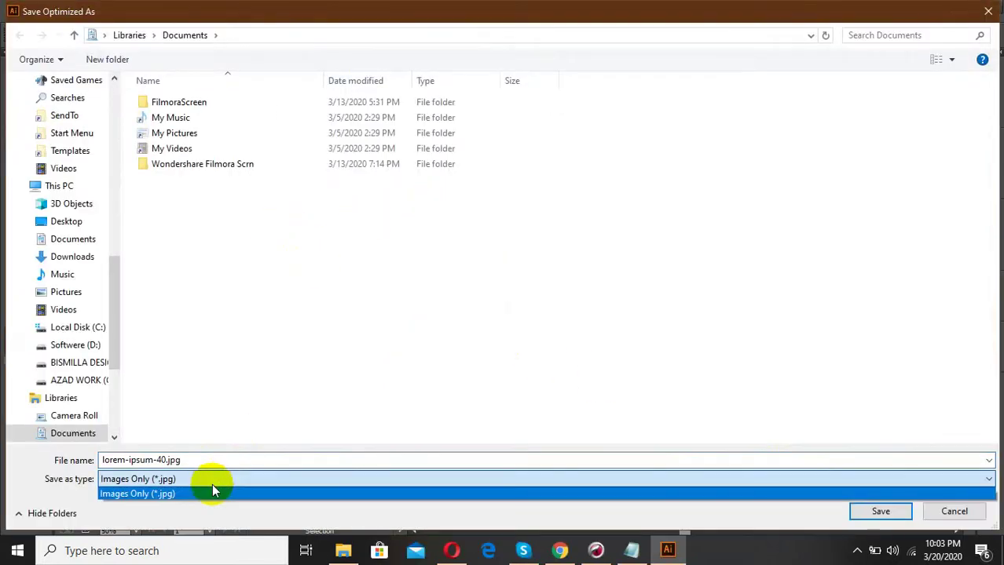
click(266, 464)
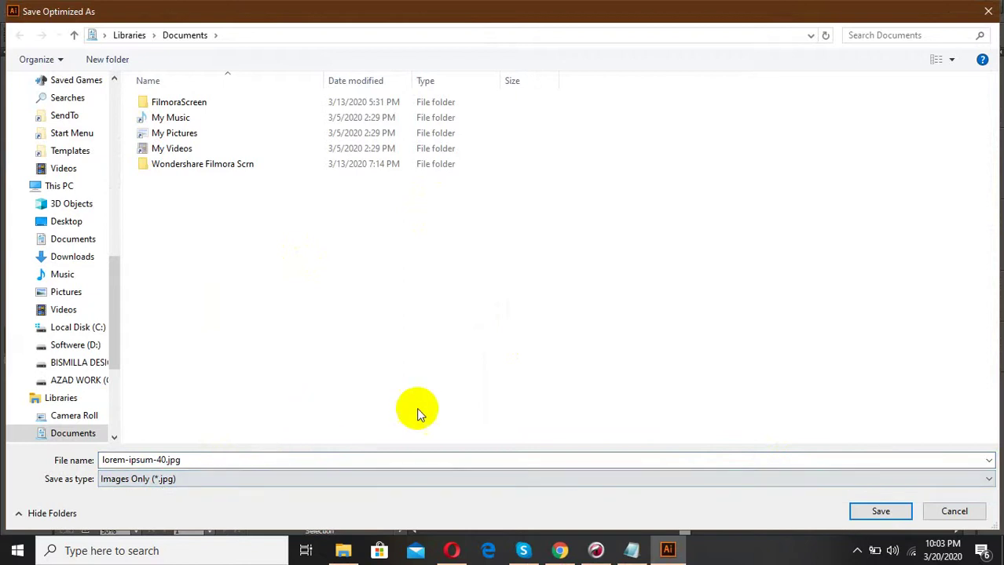
click(941, 507)
click(870, 488)
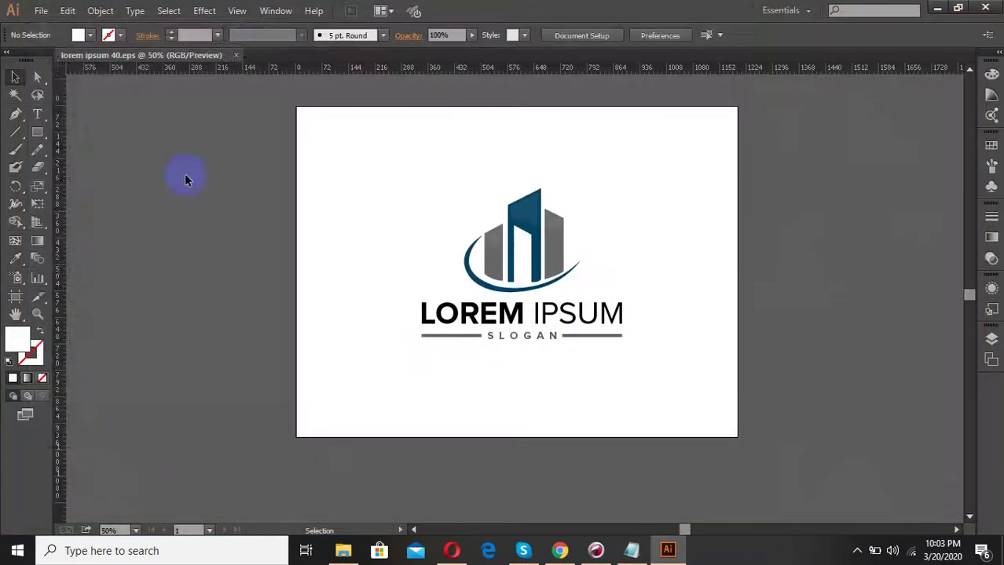
Start saving the logo as Illustrator EPS under the name lorem ipsum 40.eps, and decline replacing the existing file.
click(45, 11)
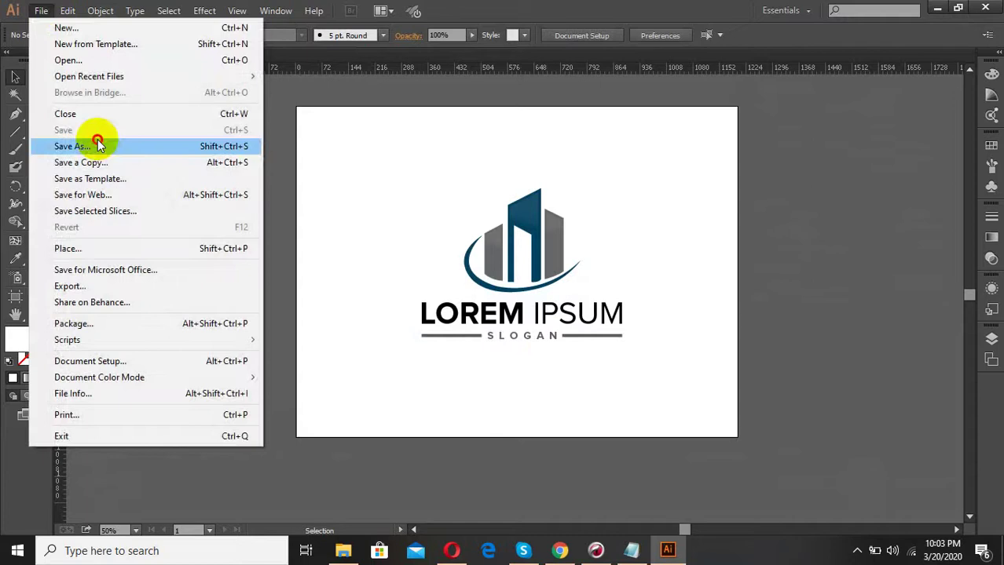
click(96, 141)
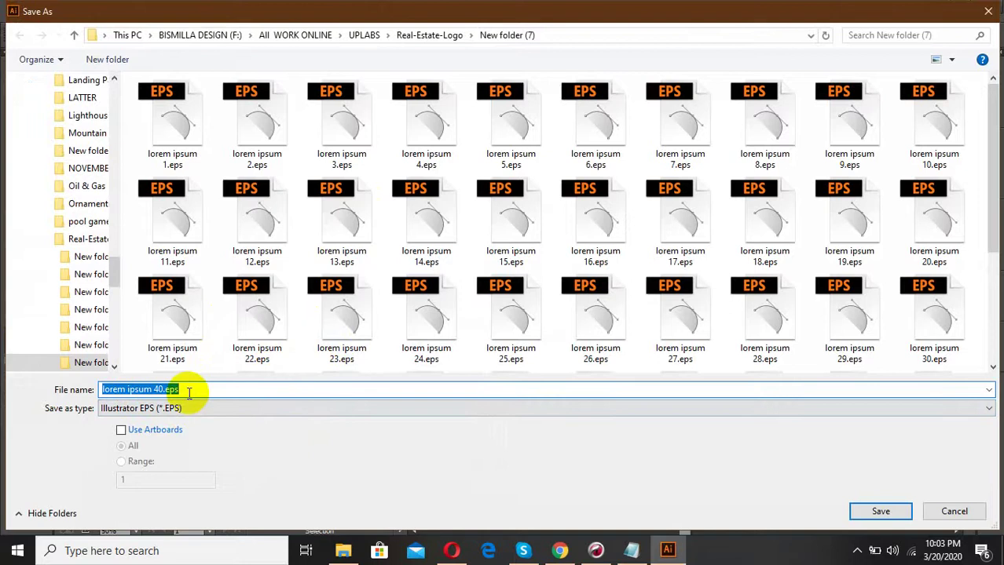
scroll(634, 306, down, 3)
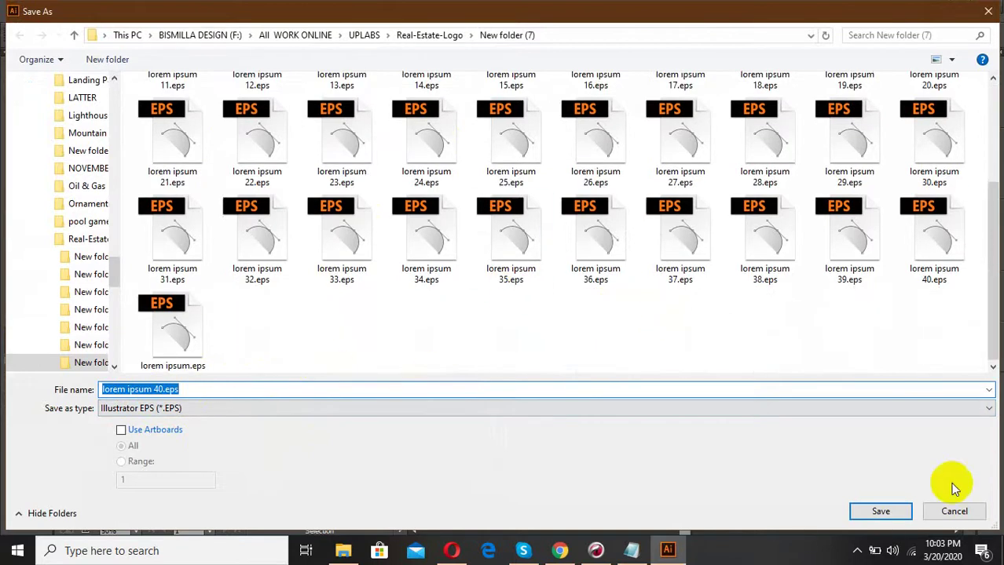
click(896, 514)
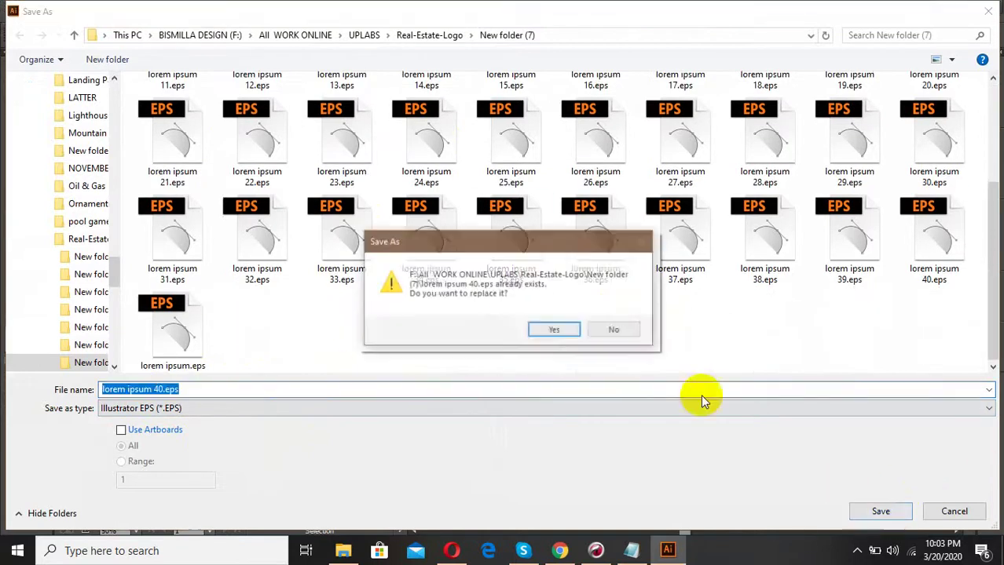
click(633, 333)
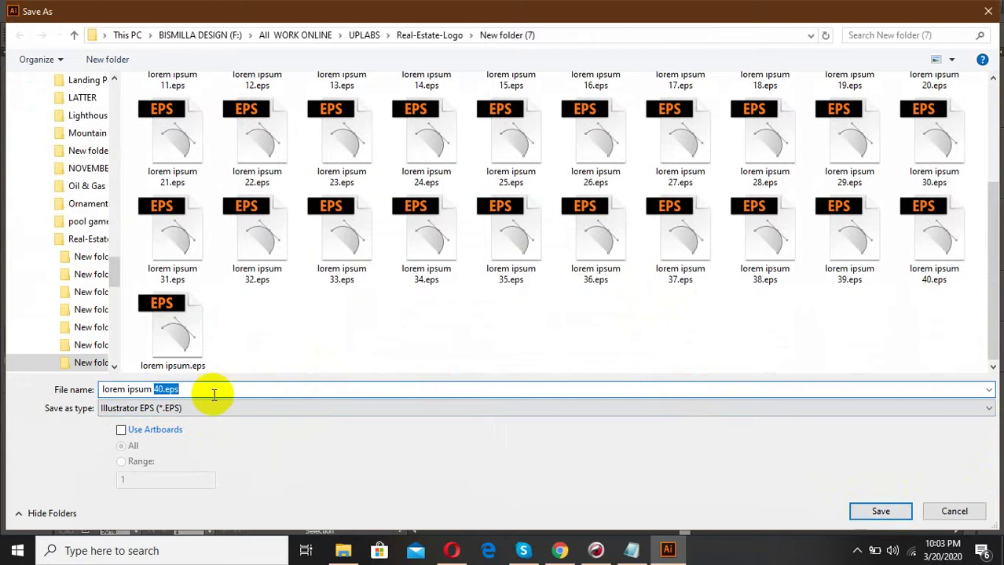
Continue the EPS save under a different file name, choose the Illustrator CC EPS version, and cancel the EPS options.
text(m)
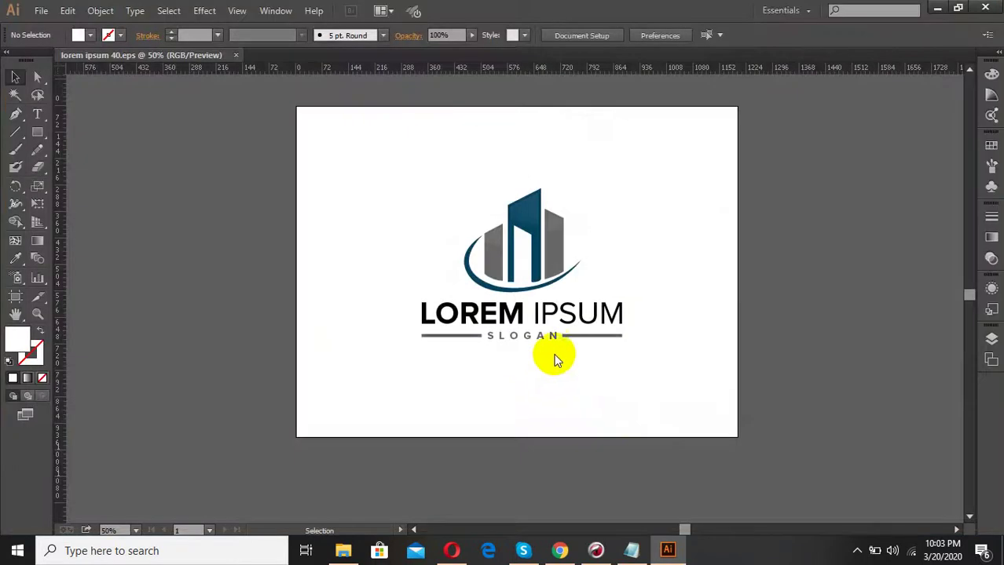
click(491, 69)
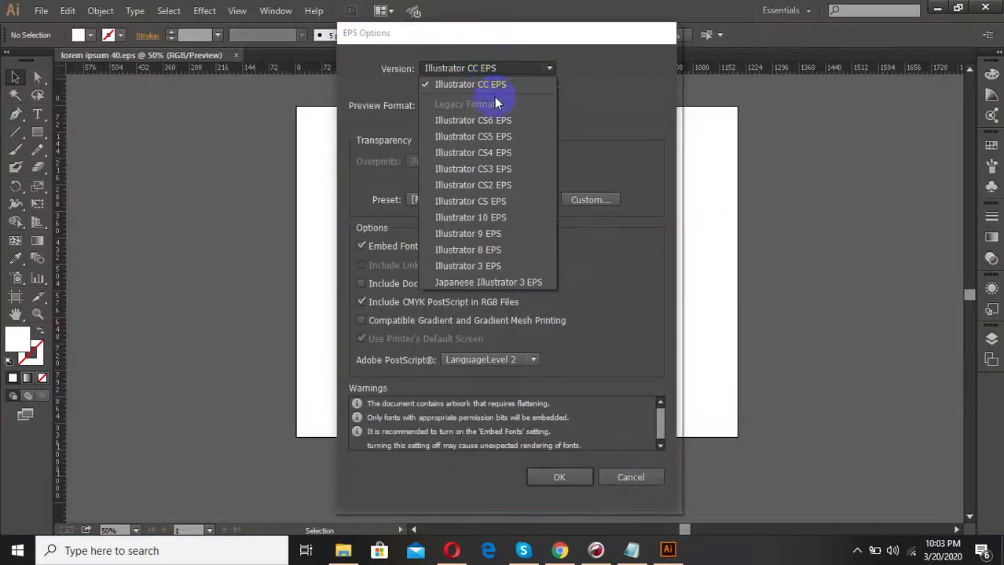
click(438, 81)
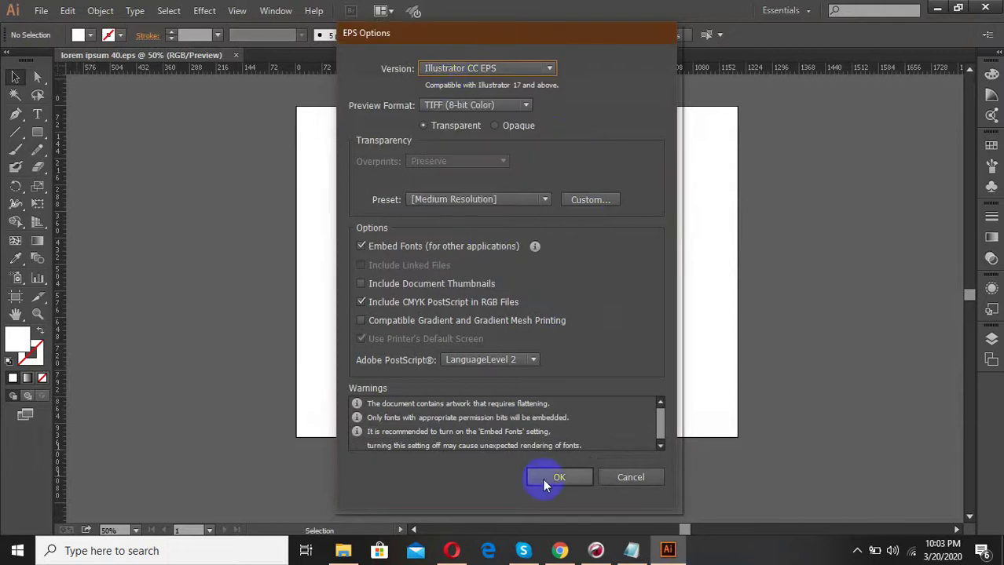
click(632, 476)
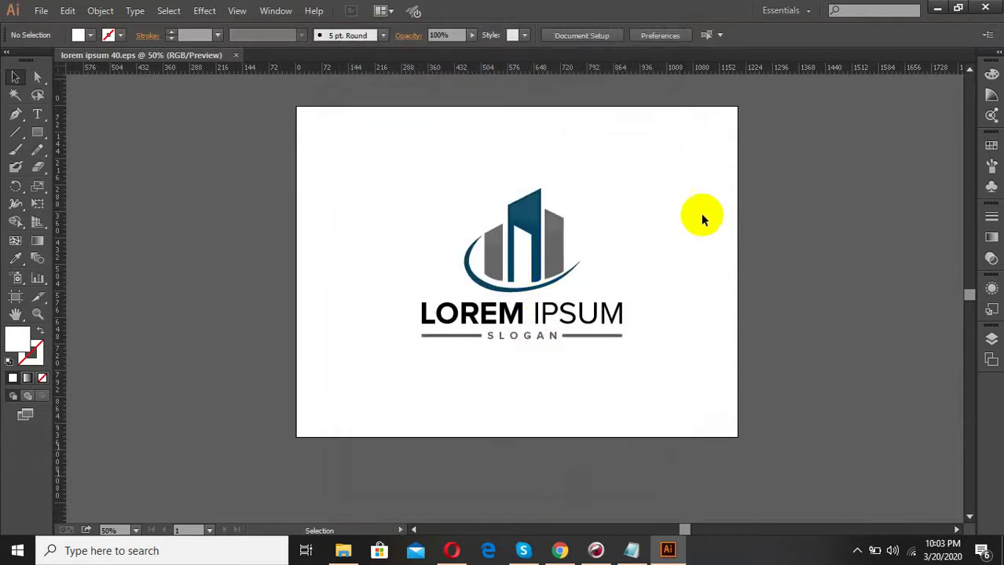
Quit Illustrator, clearing the clipboard data, and switch to New folder (7) in File Explorer.
click(984, 8)
click(592, 298)
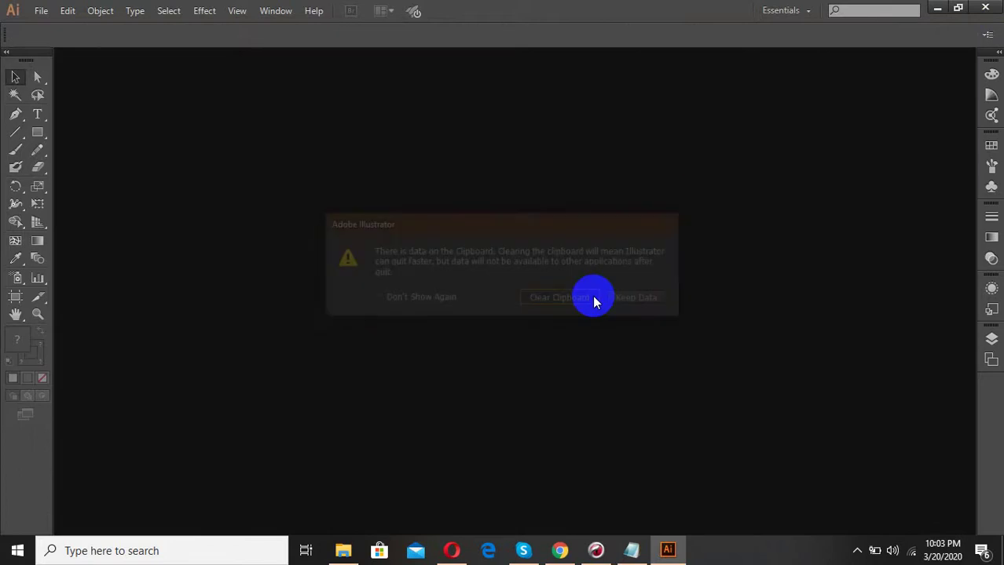
click(343, 551)
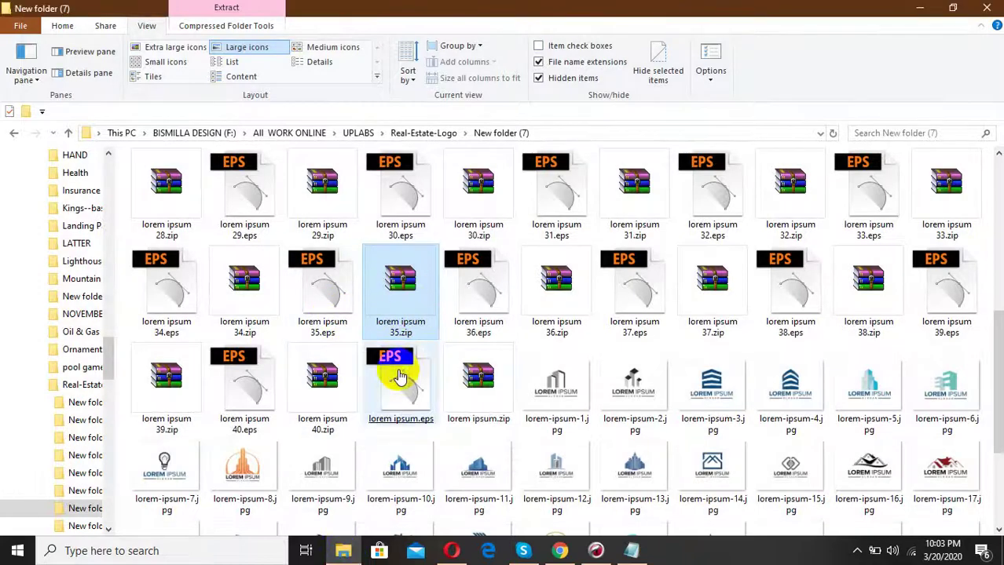
Compress lorem ipsum.eps into a zipped folder in the same location.
right_click(393, 383)
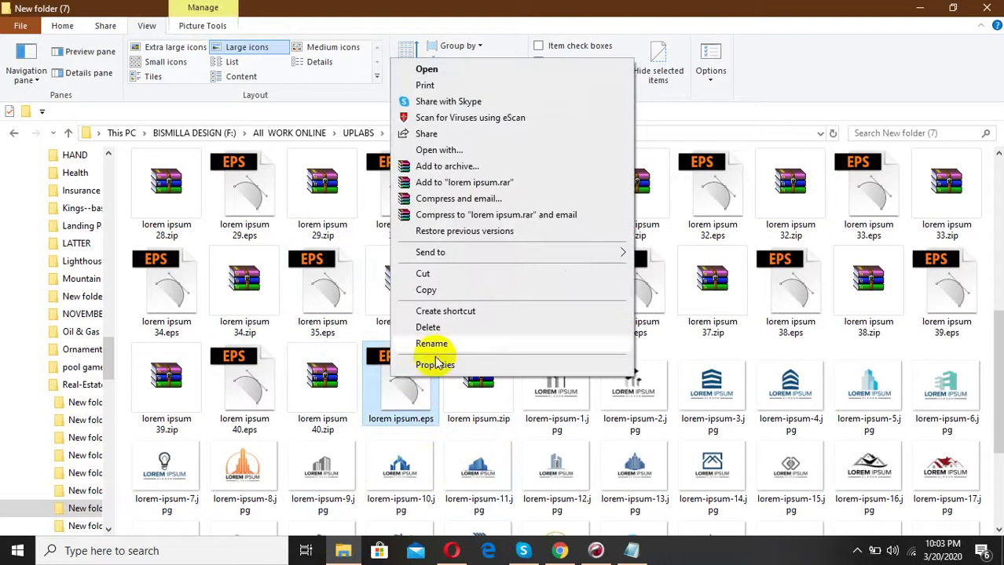
mouse_move(518, 254)
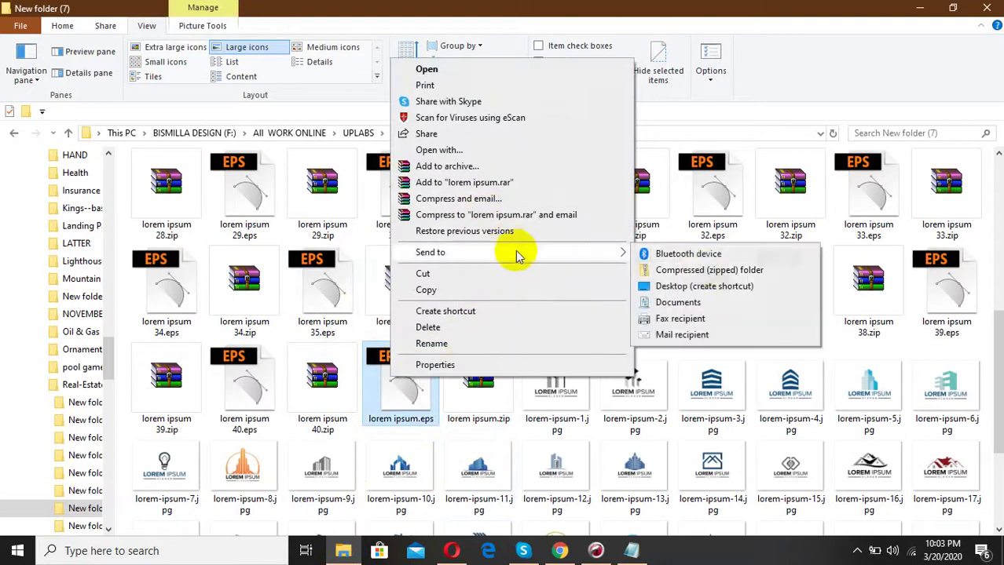
click(715, 275)
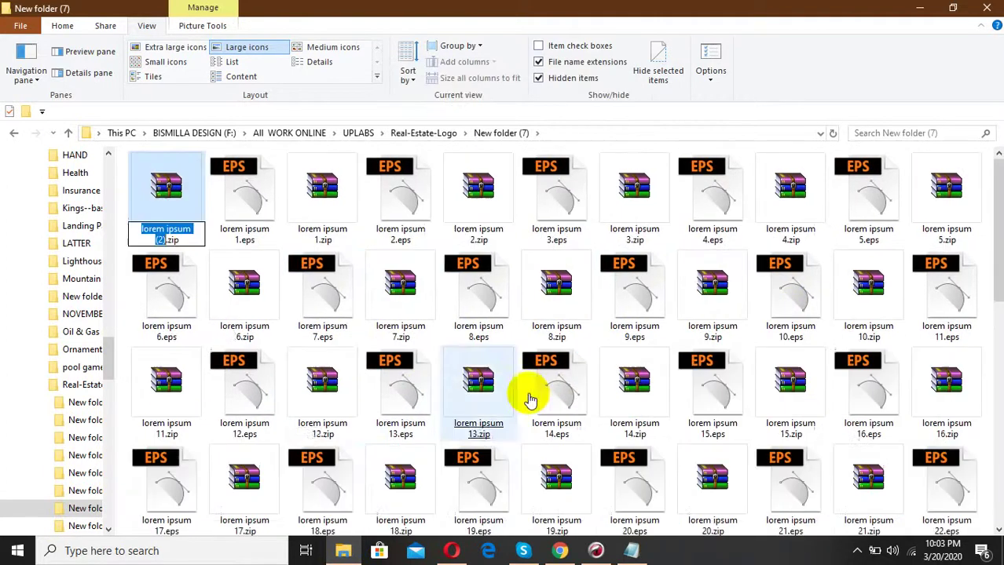
Close the lorem ipsum 6.zip archive window and delete the duplicate archive lorem ipsum (2).zip.
click(213, 257)
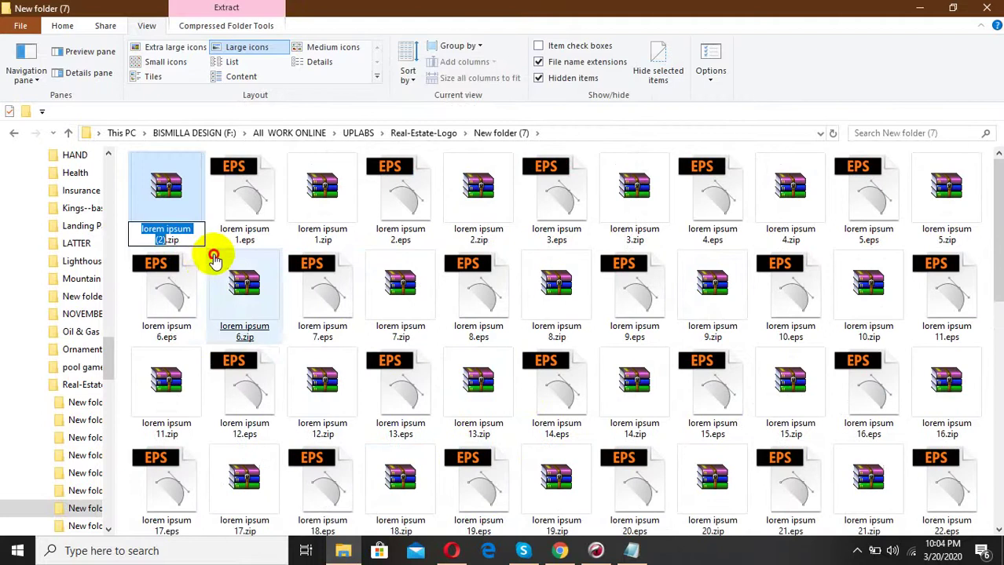
double_click(187, 206)
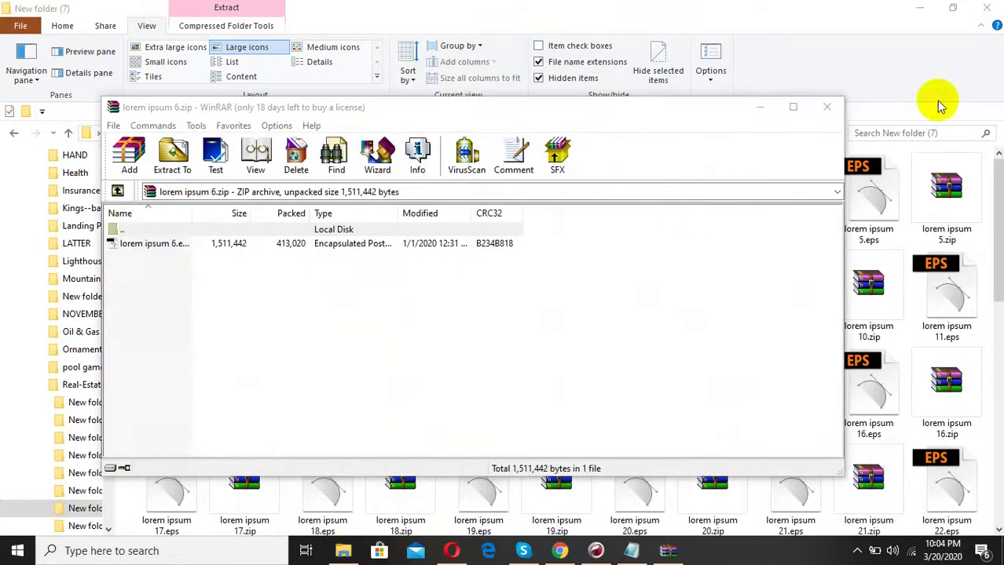
click(835, 112)
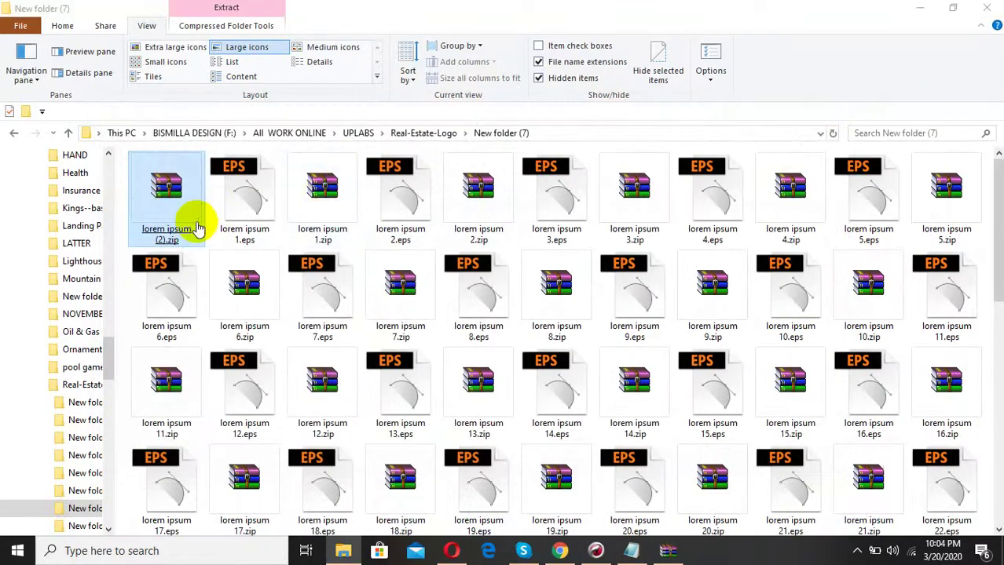
key(Delete)
Look through the folder's EPS, ZIP and JPG logo files, and switch to the VectorStock image page in Chrome.
scroll(489, 381, down, 5)
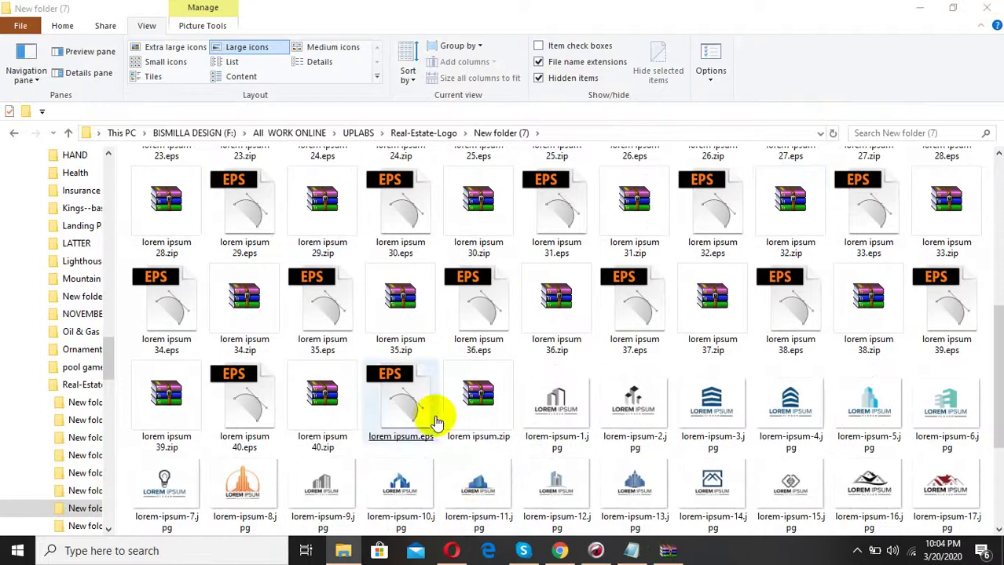
scroll(609, 369, down, 3)
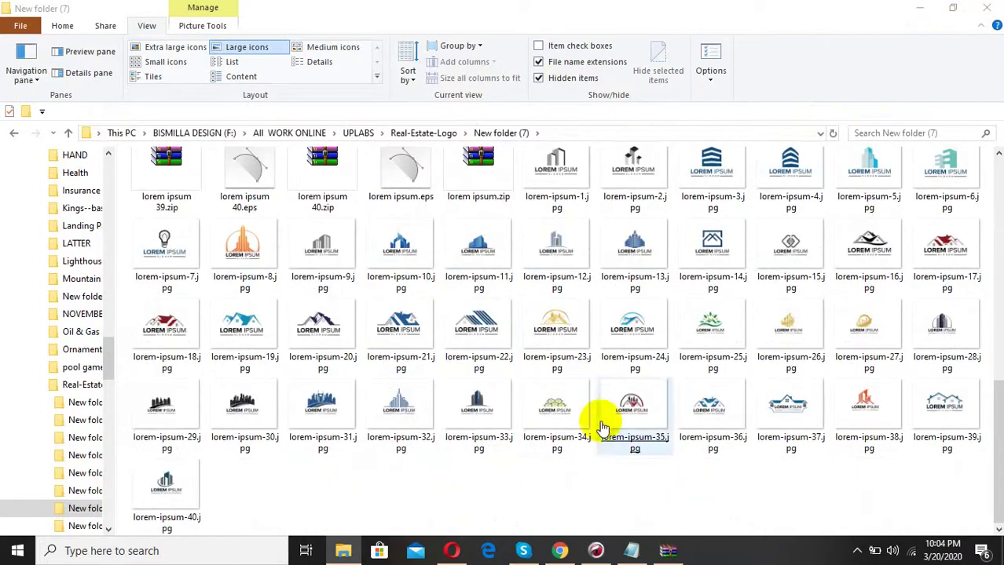
click(572, 550)
scroll(486, 239, up, 1)
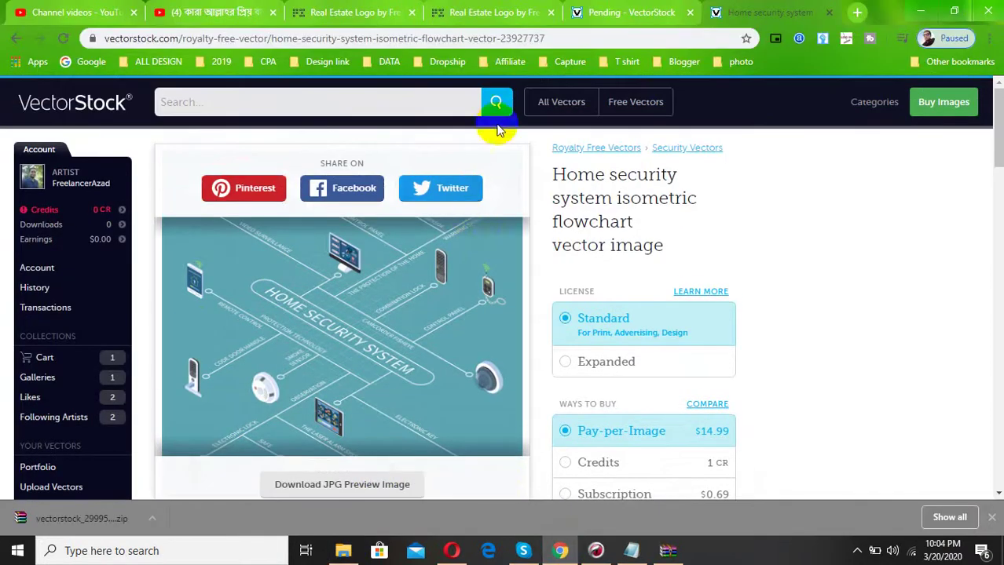
Switch to the Pending page of VectorStock and open the Upload Vectors form.
click(624, 12)
scroll(235, 392, down, 4)
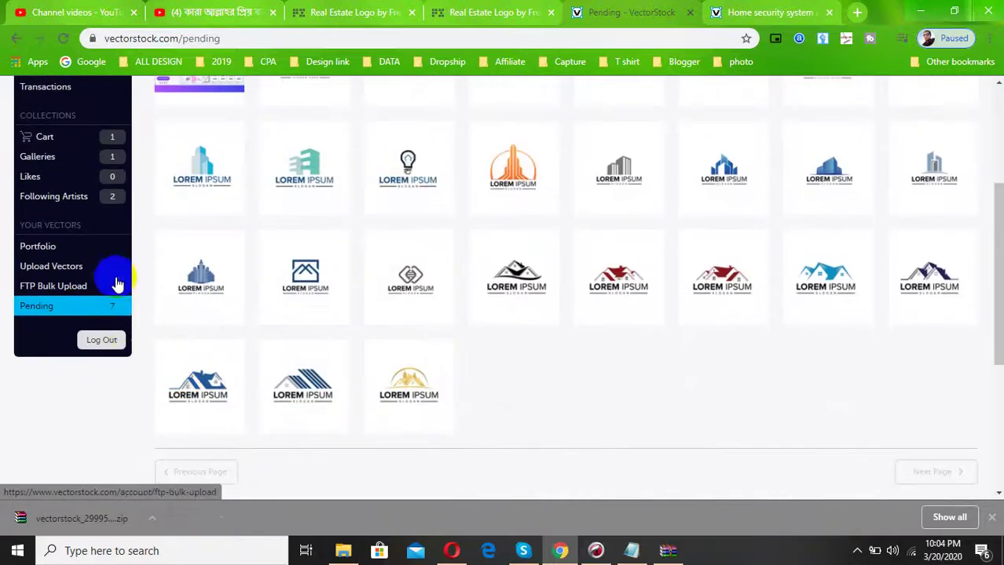
click(66, 269)
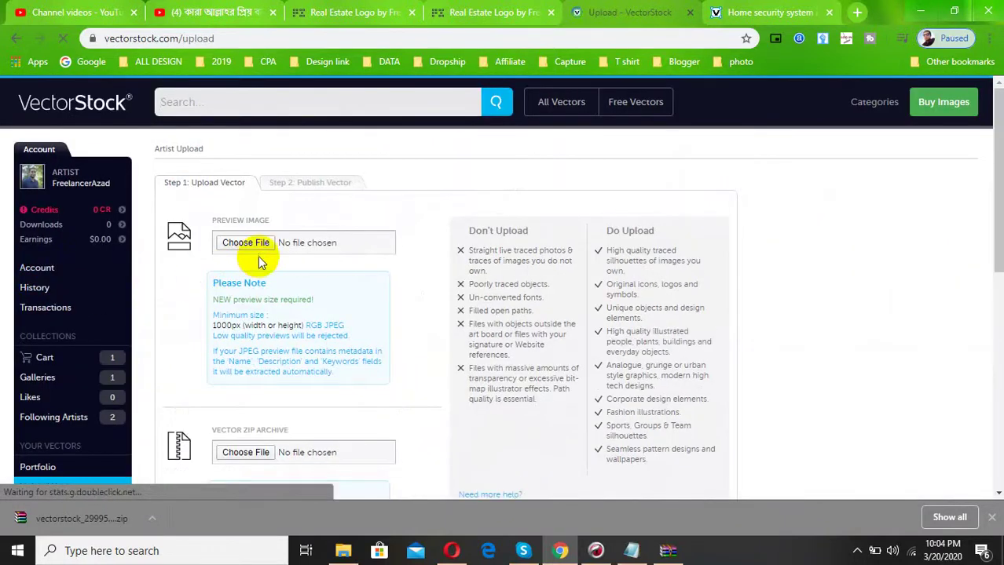
Choose lorem-ipsum-24.jpg from New folder (7) as the preview image.
click(257, 250)
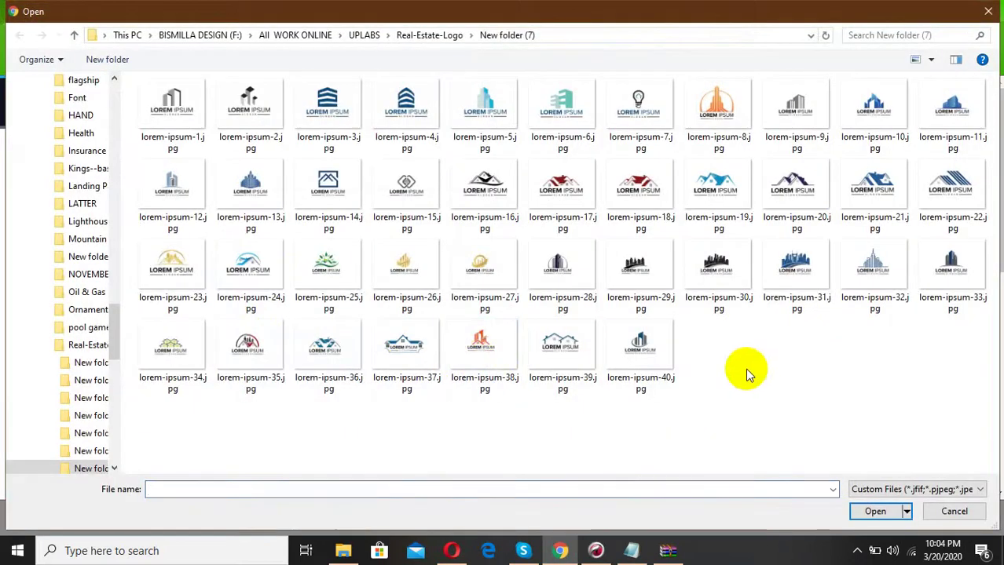
click(751, 250)
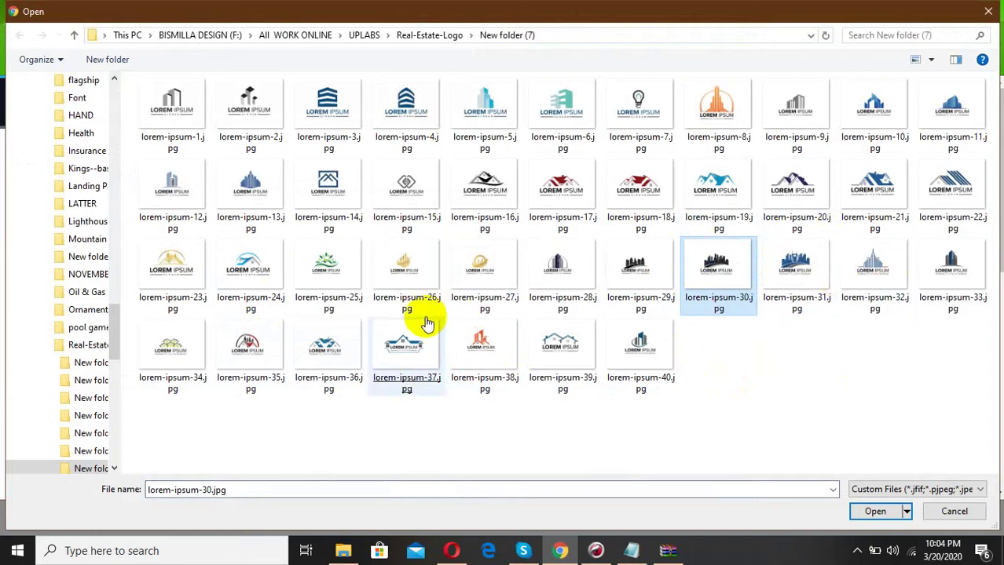
click(253, 292)
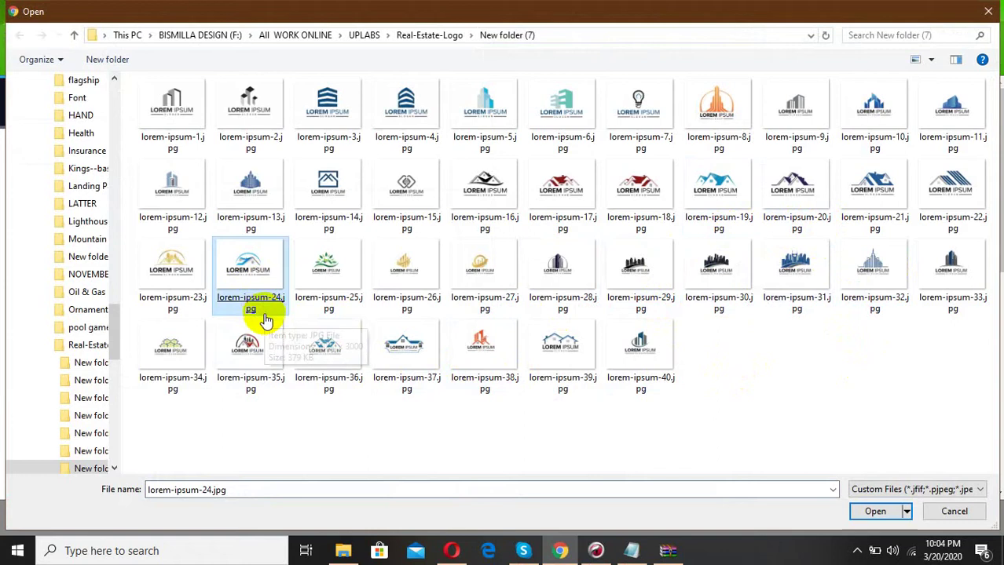
double_click(261, 291)
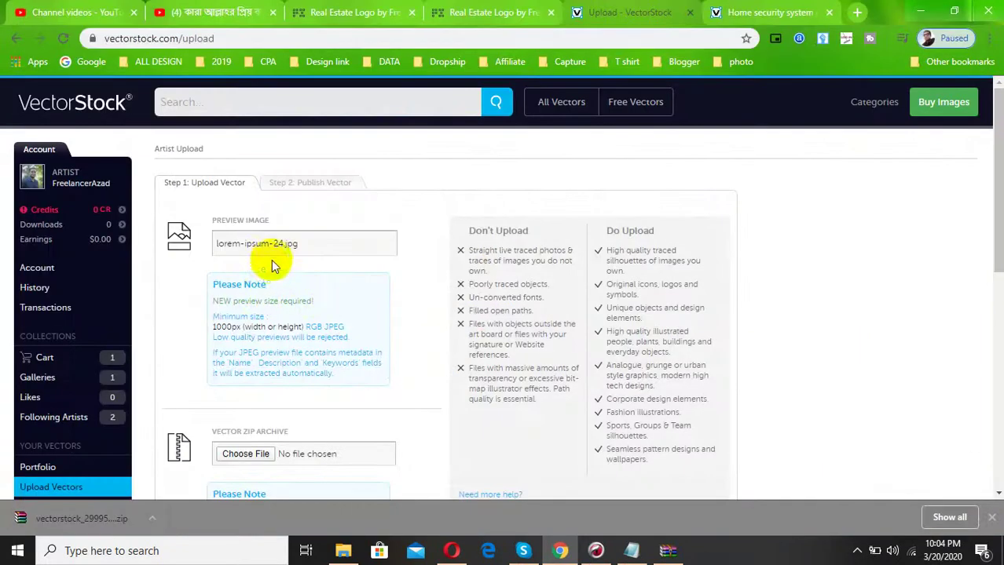
Upload lorem ipsum 24.zip as the vector ZIP archive.
click(261, 459)
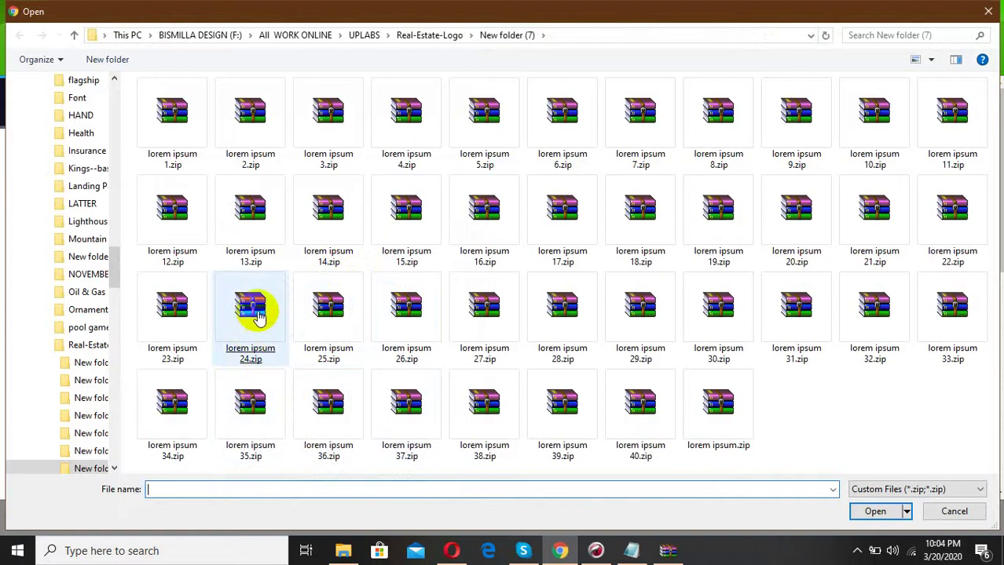
double_click(251, 338)
scroll(339, 343, down, 1)
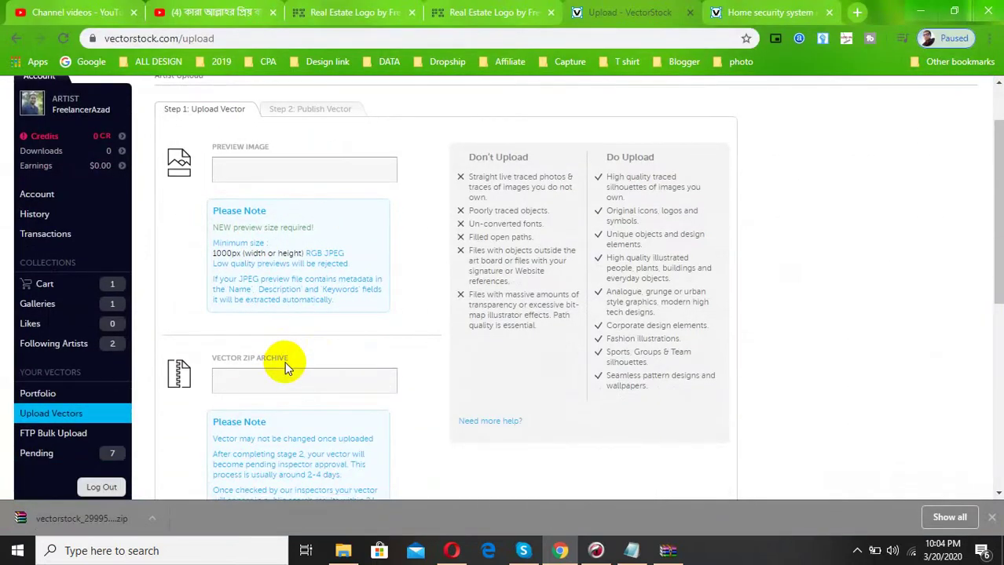
Open the new product submission form on EpicPxls while the archive uploads, and return to the VectorStock upload page.
click(475, 10)
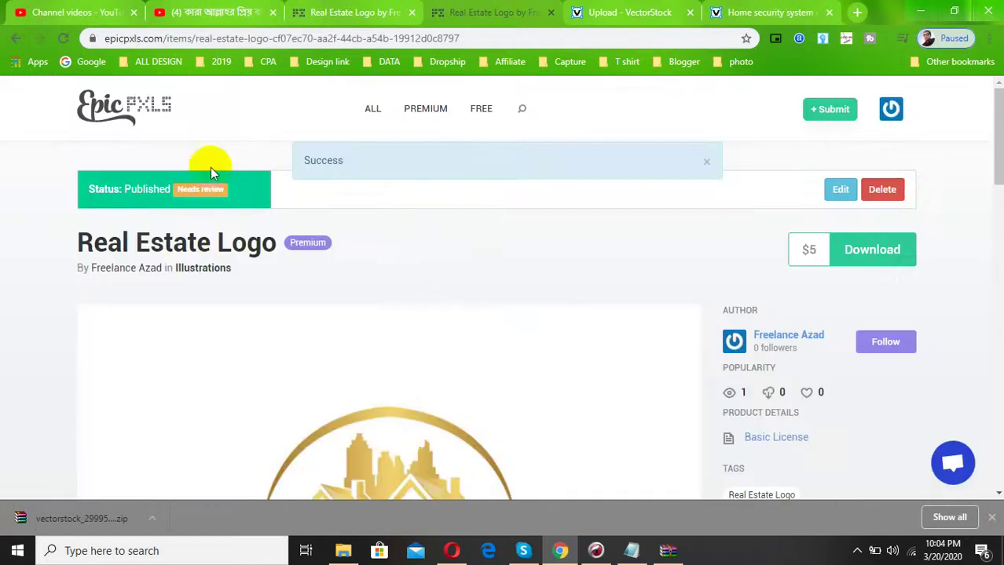
scroll(401, 259, down, 4)
scroll(421, 312, up, 5)
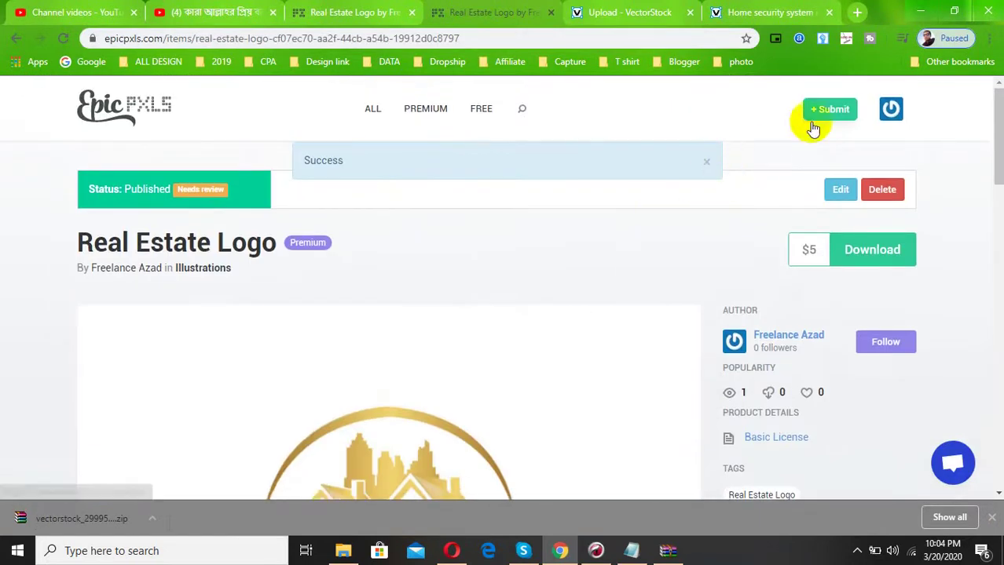
click(677, 16)
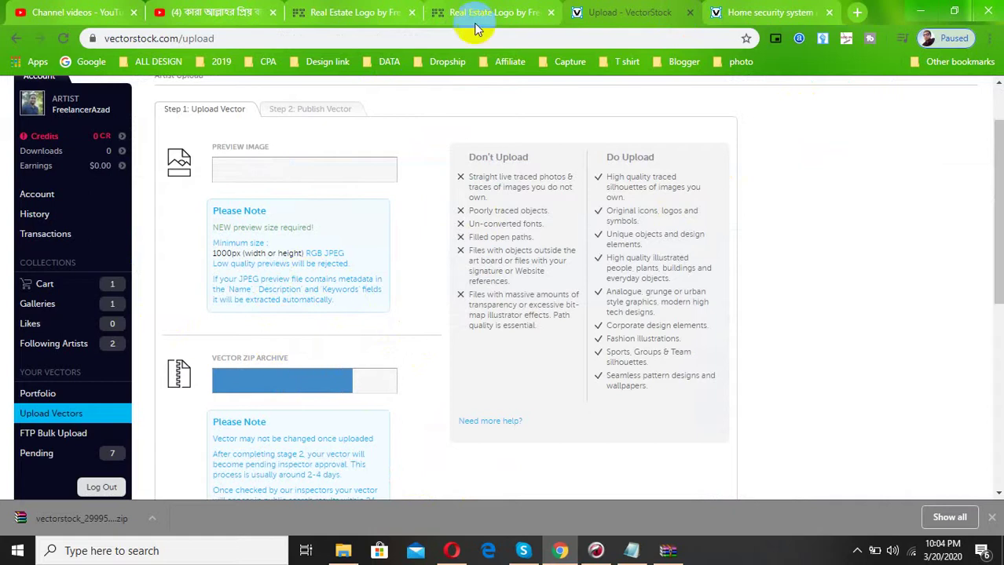
click(494, 12)
scroll(455, 348, down, 4)
scroll(487, 362, up, 5)
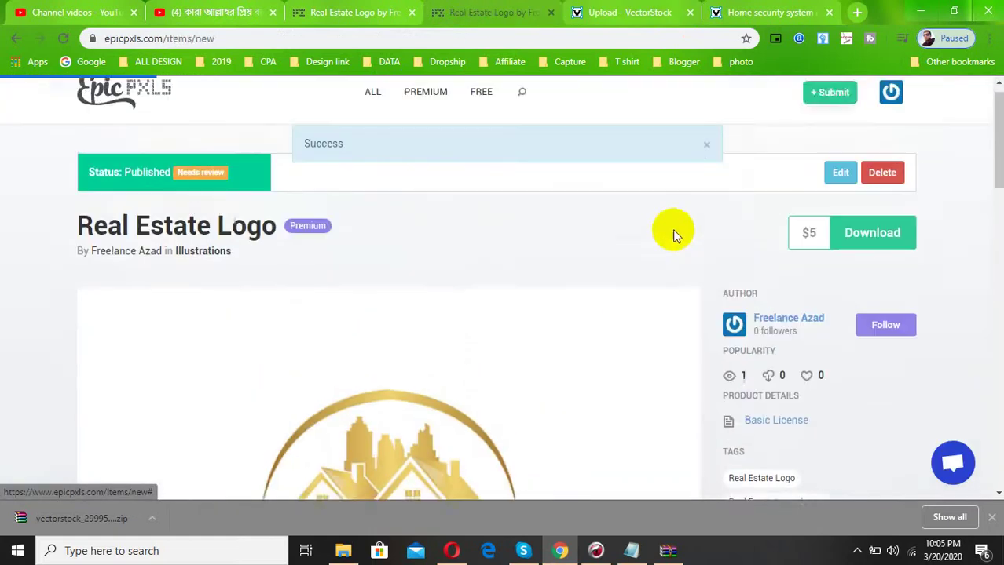
click(661, 11)
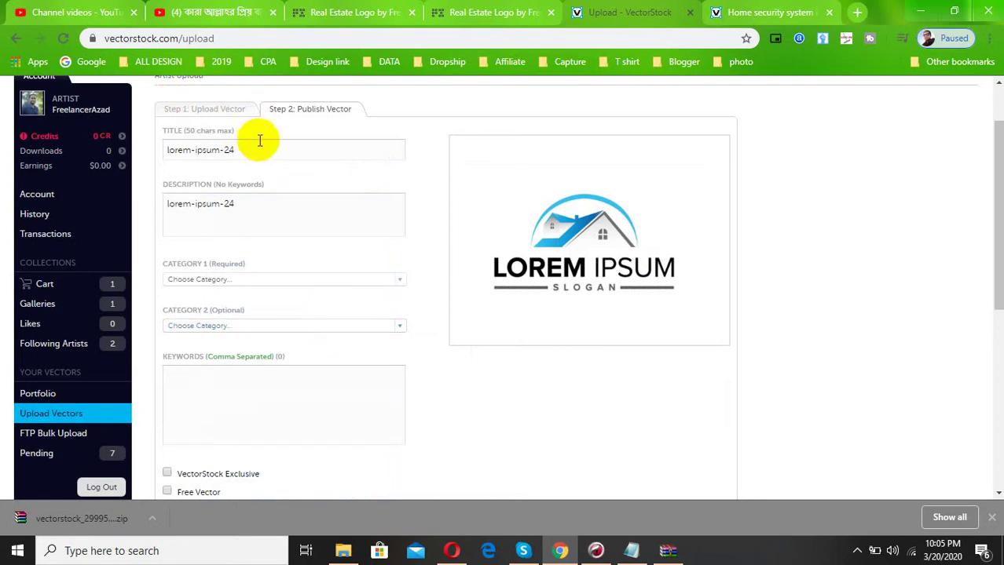
Fill the EpicPxls product title with the suggested Real Estate Logo and copy that title.
click(520, 10)
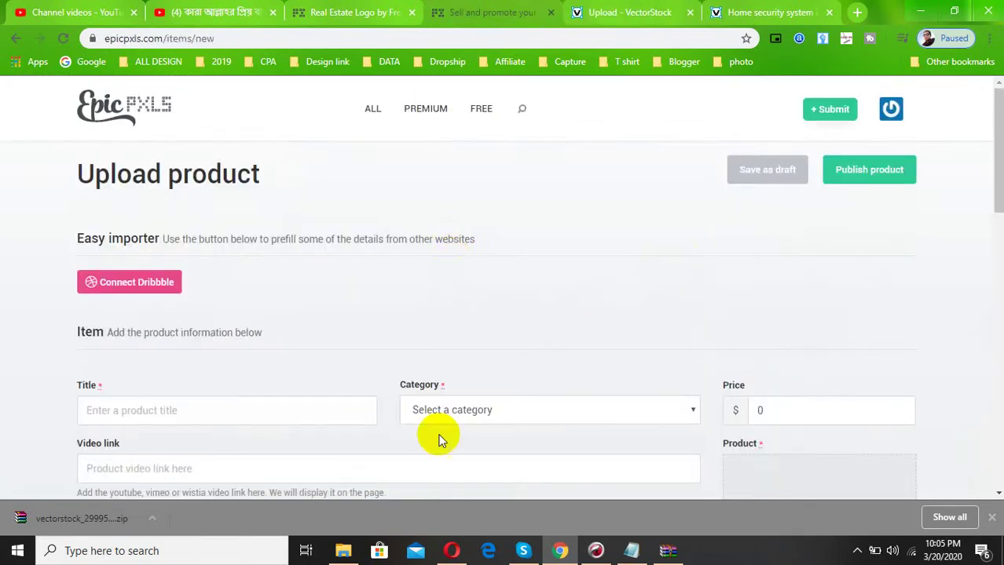
scroll(439, 424, down, 3)
click(210, 192)
click(157, 250)
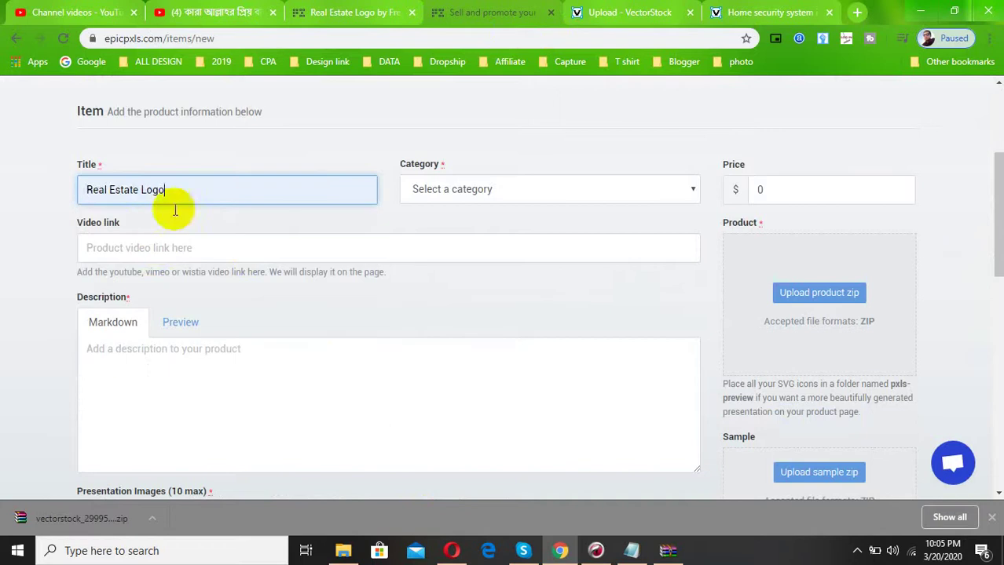
drag(189, 191, 63, 192)
key(ctrl+c)
Replace the vector's title on the VectorStock publish form with the copied text, real estate logo.
click(583, 10)
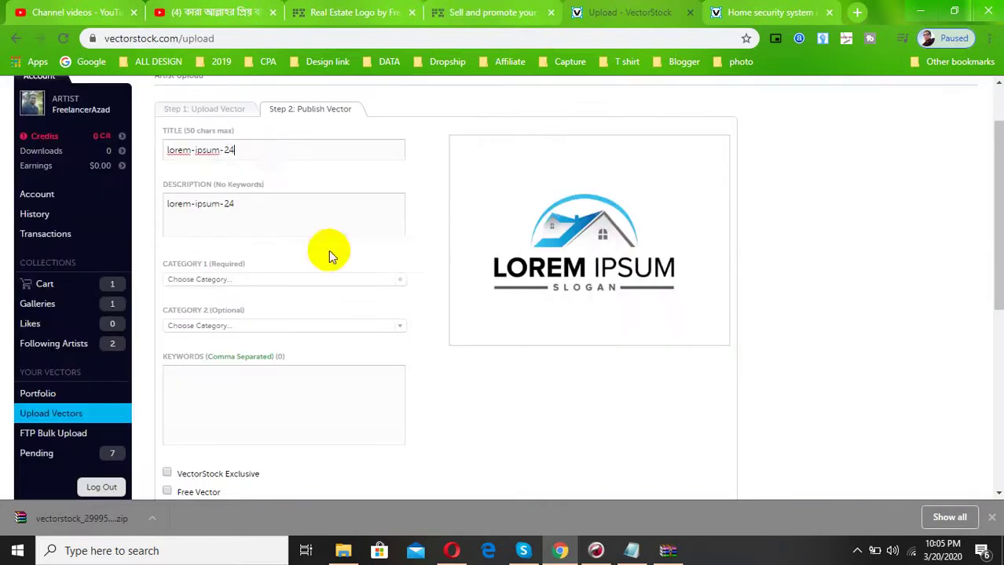
click(265, 150)
key(ctrl+a)
key(ctrl+v)
click(234, 182)
Set both Category 1 and Category 2 to Abstract.
click(238, 281)
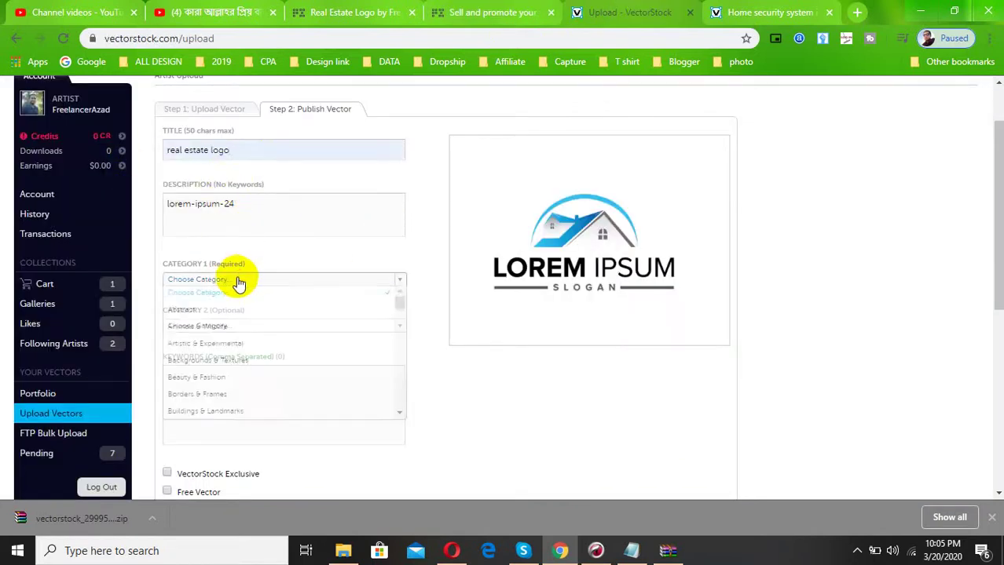
click(206, 311)
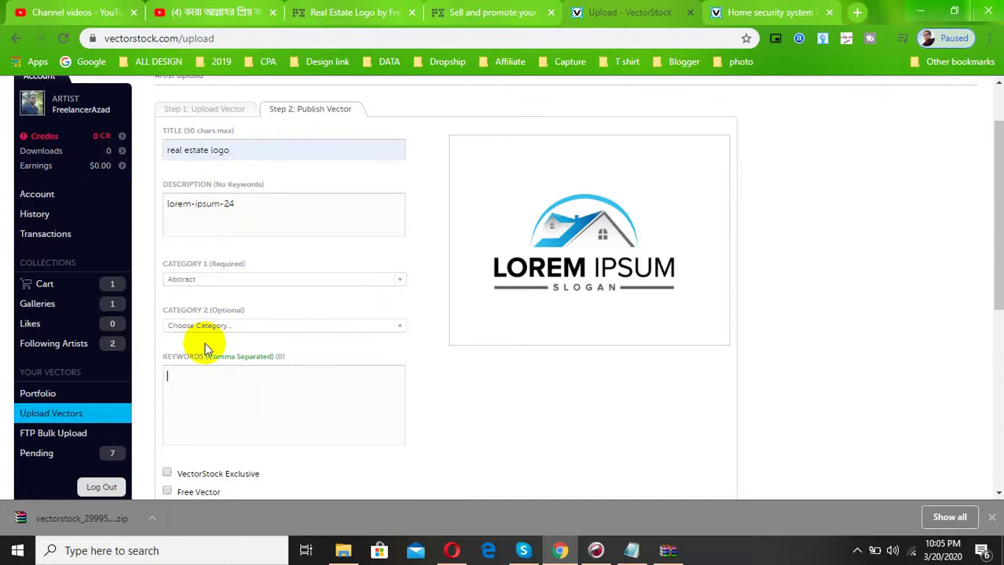
click(215, 327)
click(195, 359)
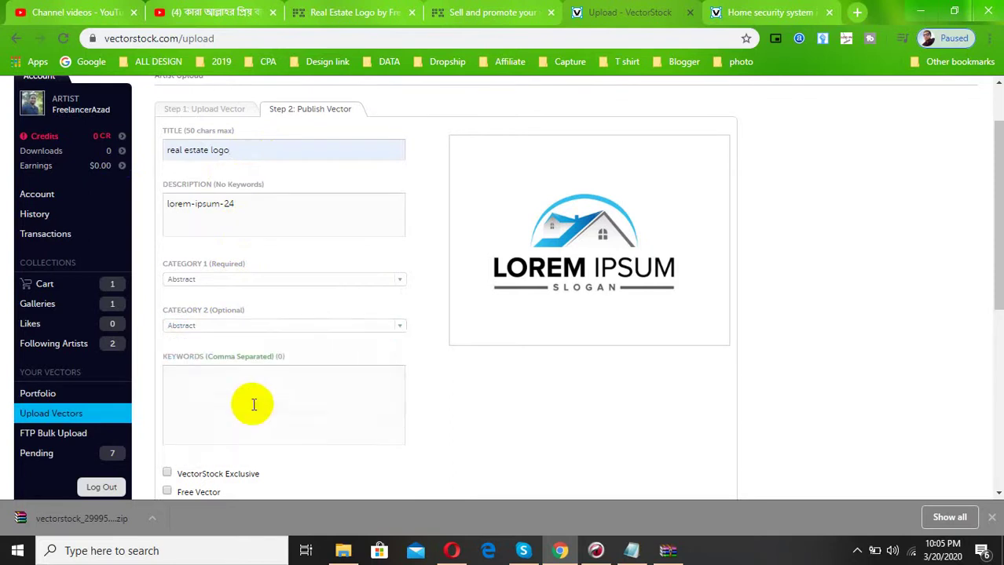
Copy the Real Estate Logo tag list from TAG.txt in Notepad and paste it into the vector's keywords.
click(252, 403)
click(635, 548)
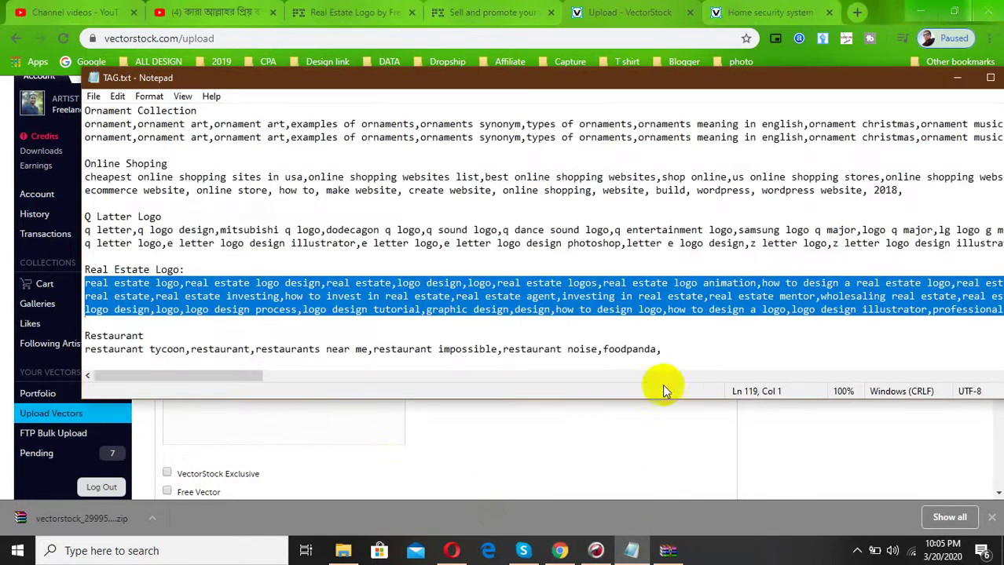
key(ctrl+c)
click(555, 429)
click(331, 429)
key(ctrl+v)
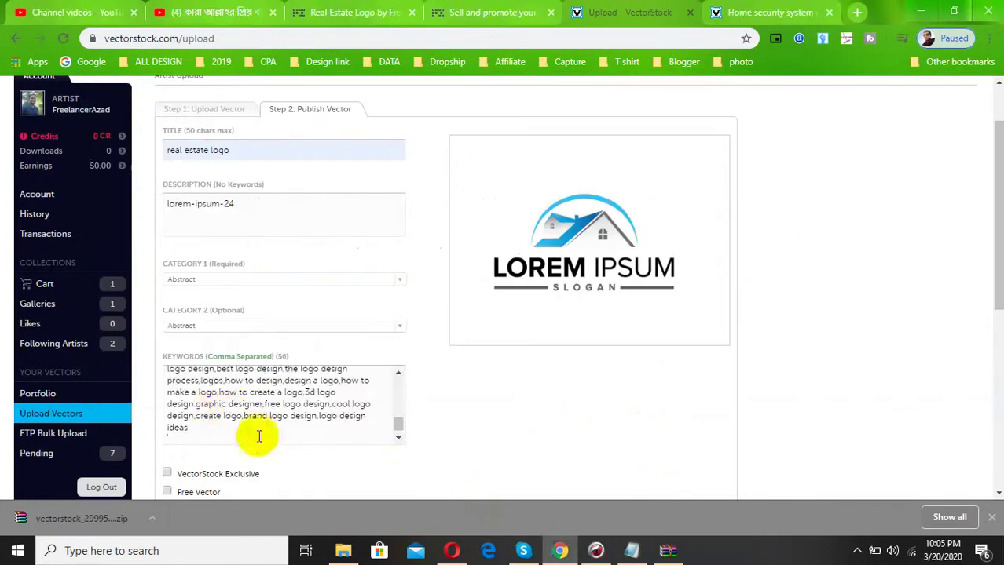
Check the pasted keywords and mark the vector as VectorStock Exclusive.
scroll(331, 437, up, 10)
scroll(262, 449, down, 5)
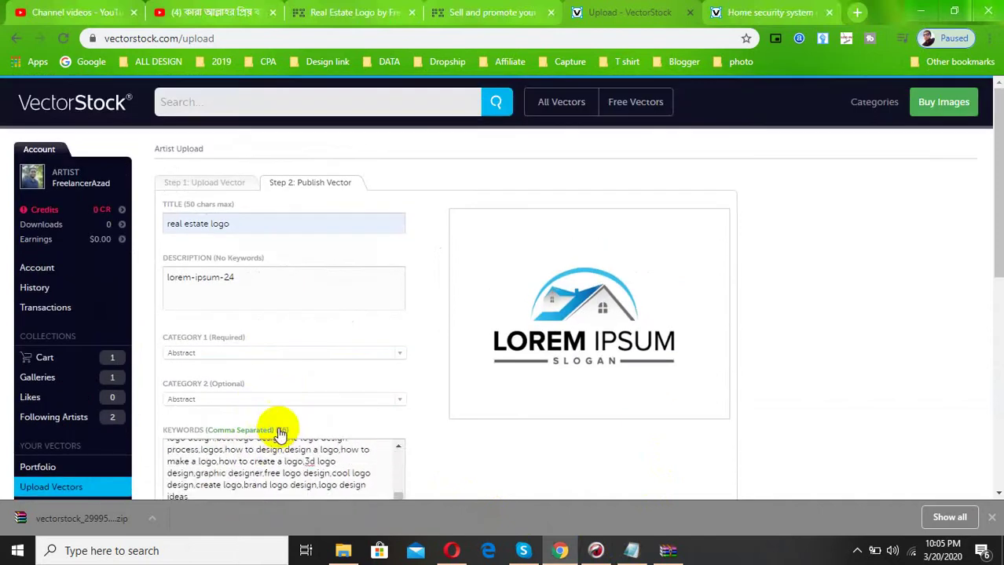
scroll(290, 432, down, 1)
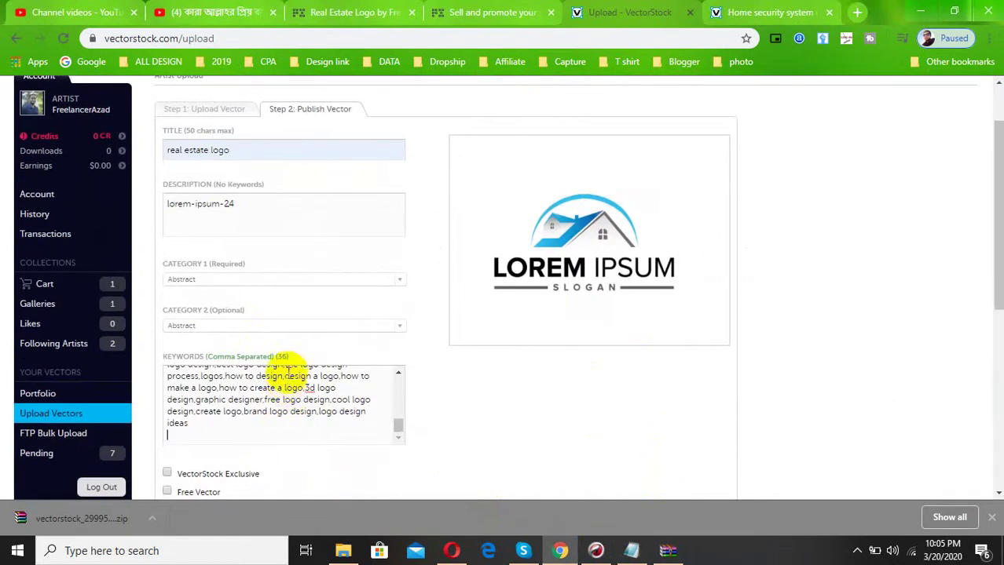
scroll(284, 374, down, 3)
click(204, 255)
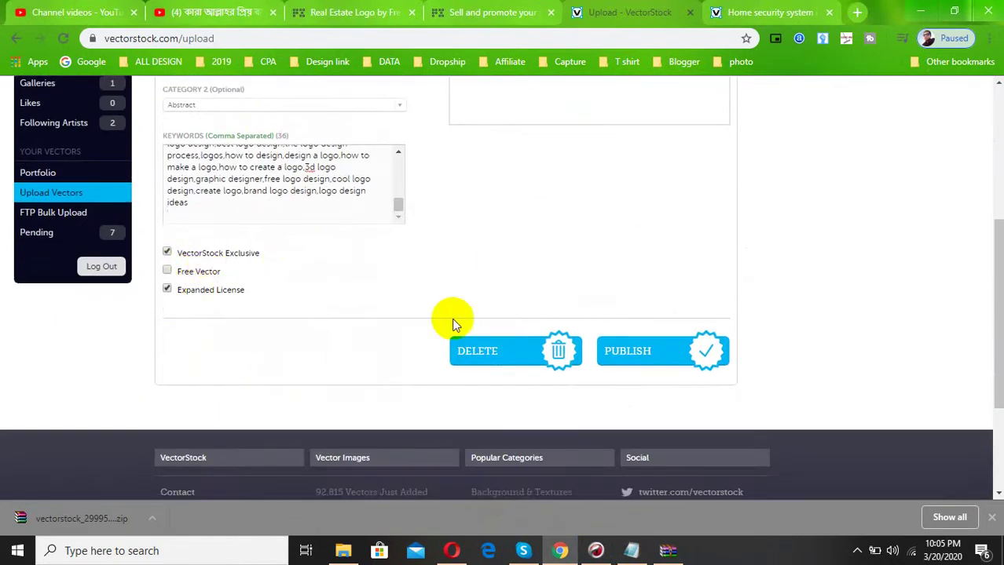
Review the completed publish form and publish the real estate logo vector.
scroll(453, 320, up, 4)
scroll(324, 336, down, 2)
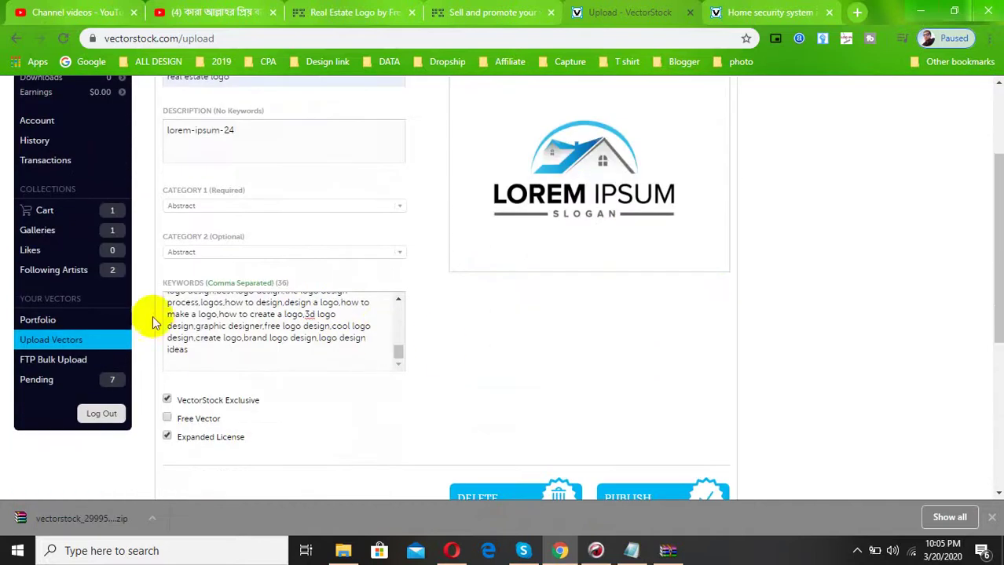
scroll(152, 314, up, 2)
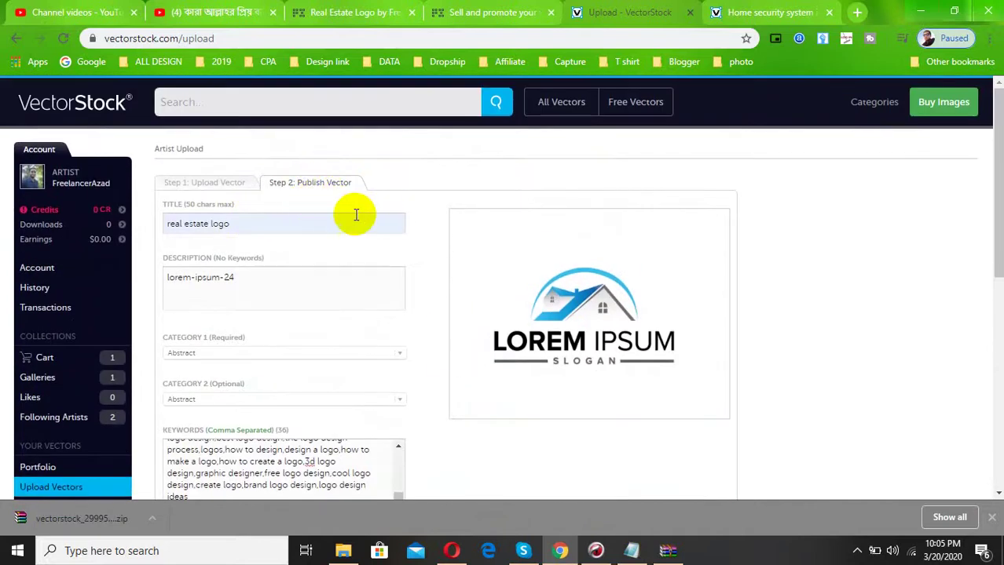
scroll(330, 316, down, 3)
click(652, 428)
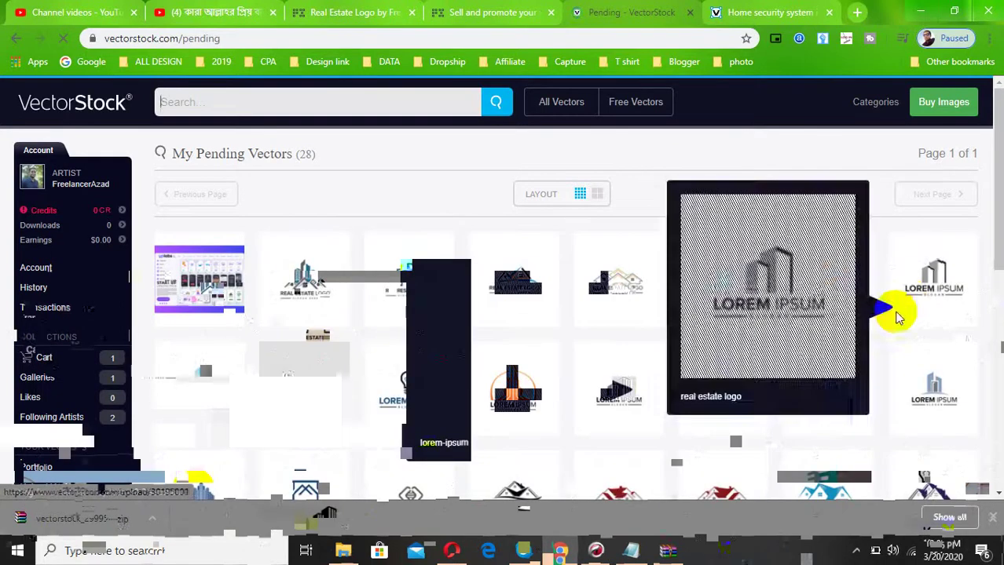
Look through the pending vectors, previewing the newly published blue-roof real estate logo and the website design entry.
scroll(403, 370, down, 2)
click(102, 383)
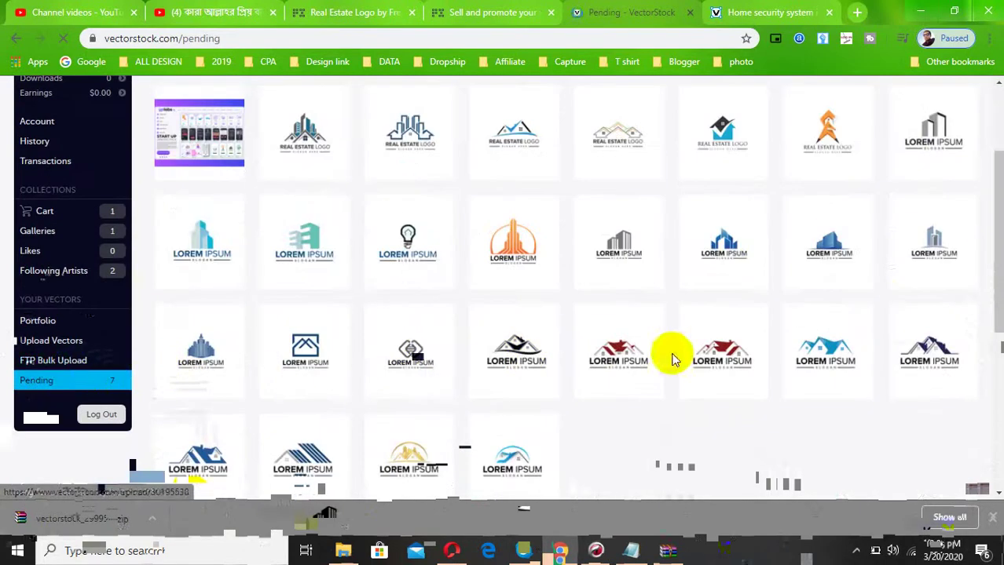
scroll(522, 440, down, 1)
mouse_move(523, 413)
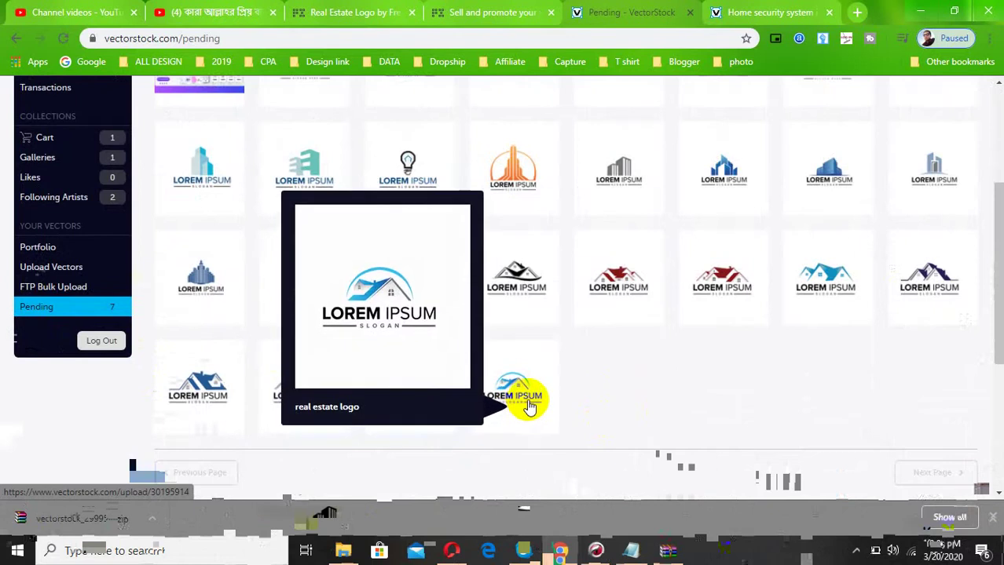
scroll(525, 400, up, 1)
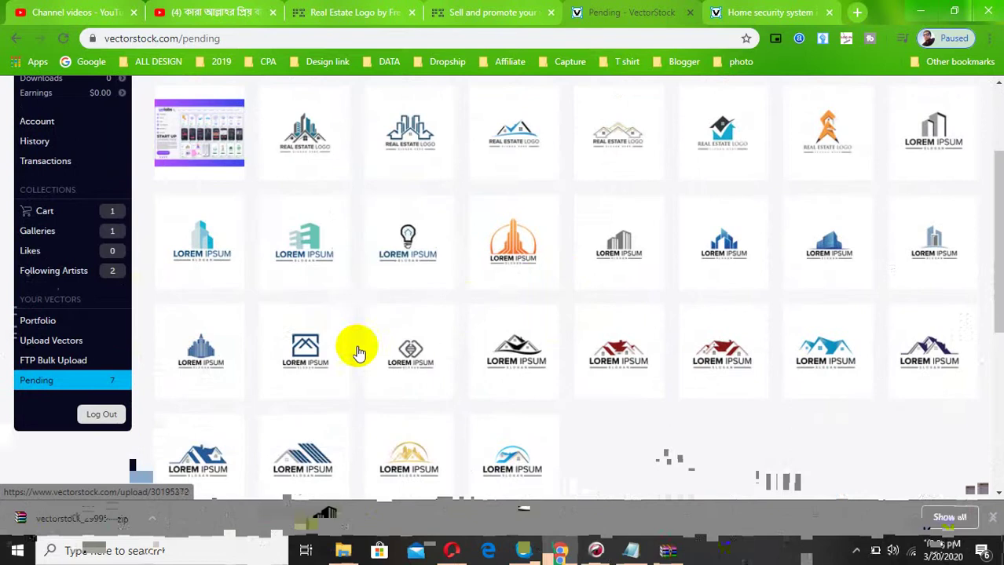
scroll(408, 345, up, 1)
scroll(369, 347, up, 1)
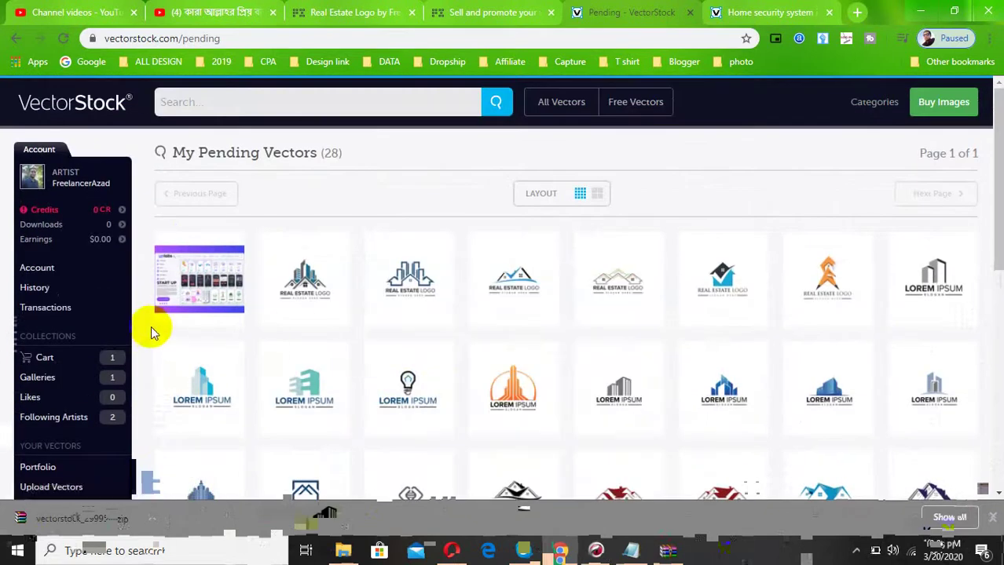
mouse_move(207, 253)
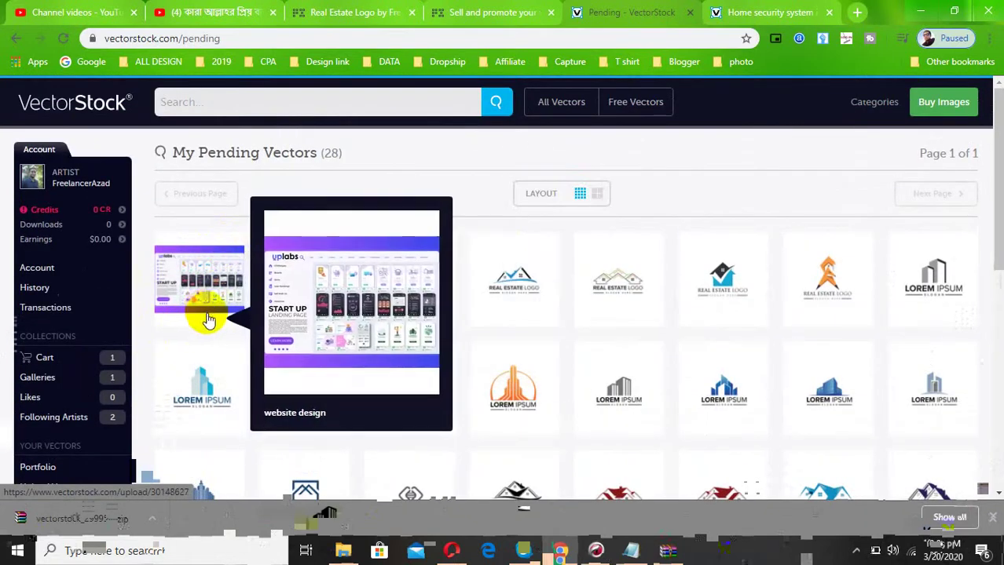
mouse_move(357, 275)
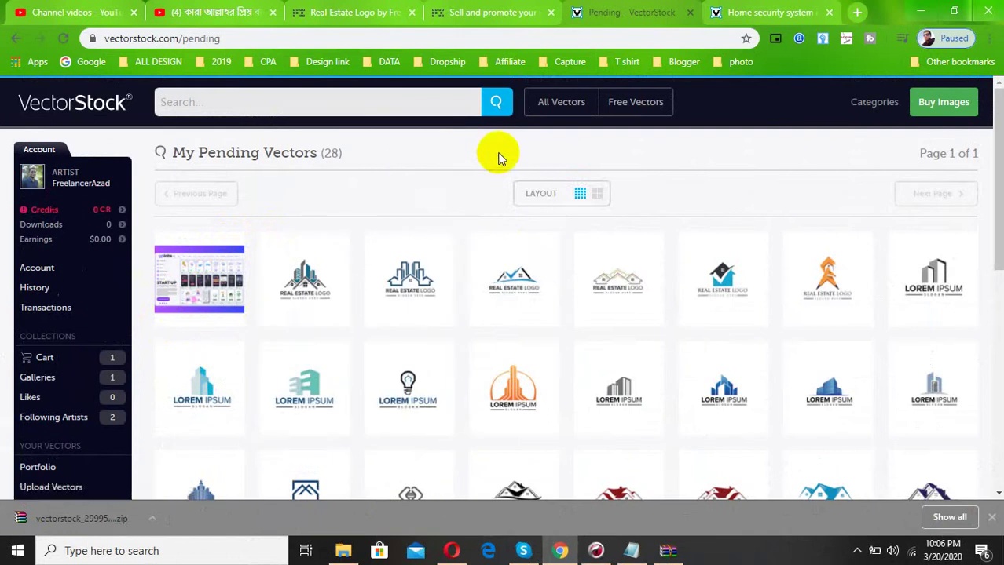